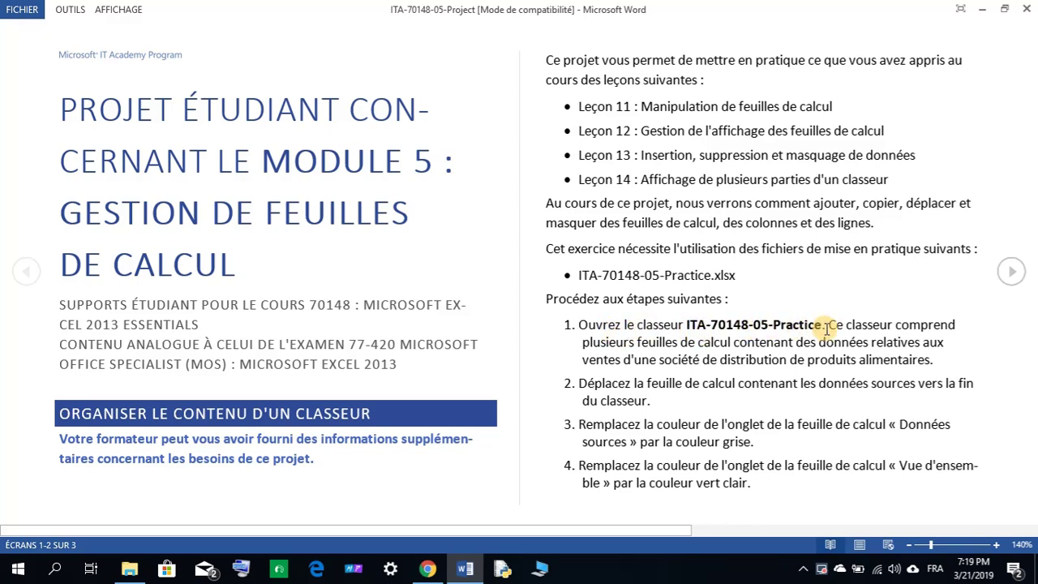
# - Open the ITA-70148-05-Practice workbook from the student files folder in File Explorer
pyautogui.click(129, 569)
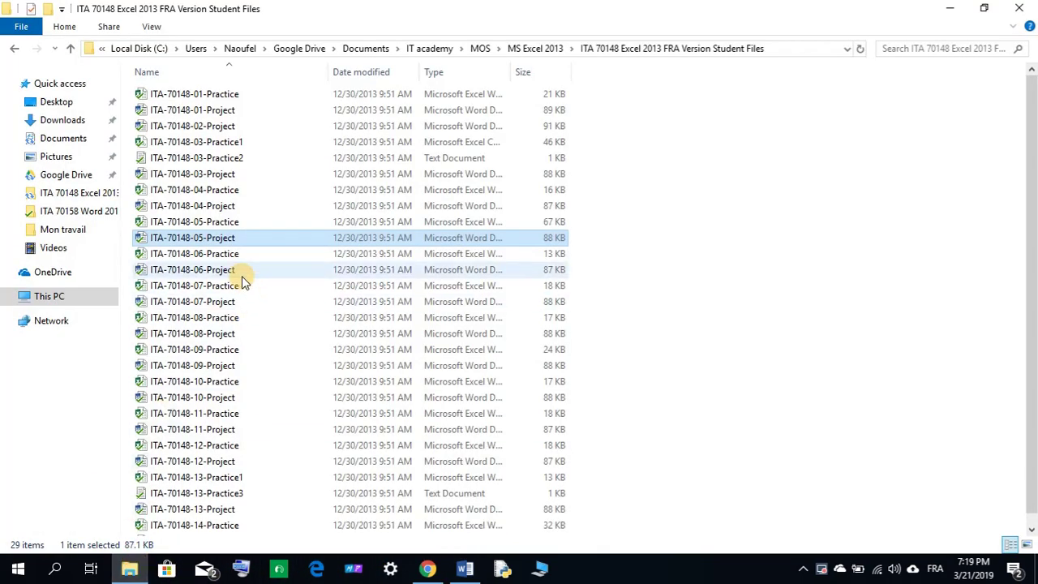
pyautogui.click(217, 223)
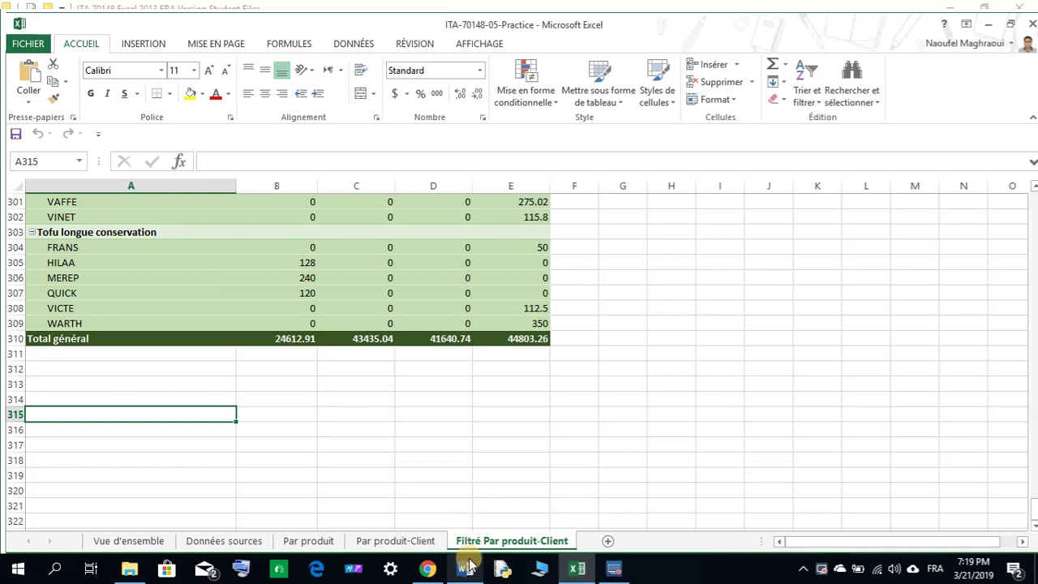
# - Read the Word instructions, then browse the Vue d'ensemble, Données sources and Par produit sheets
pyautogui.moveTo(466, 559)
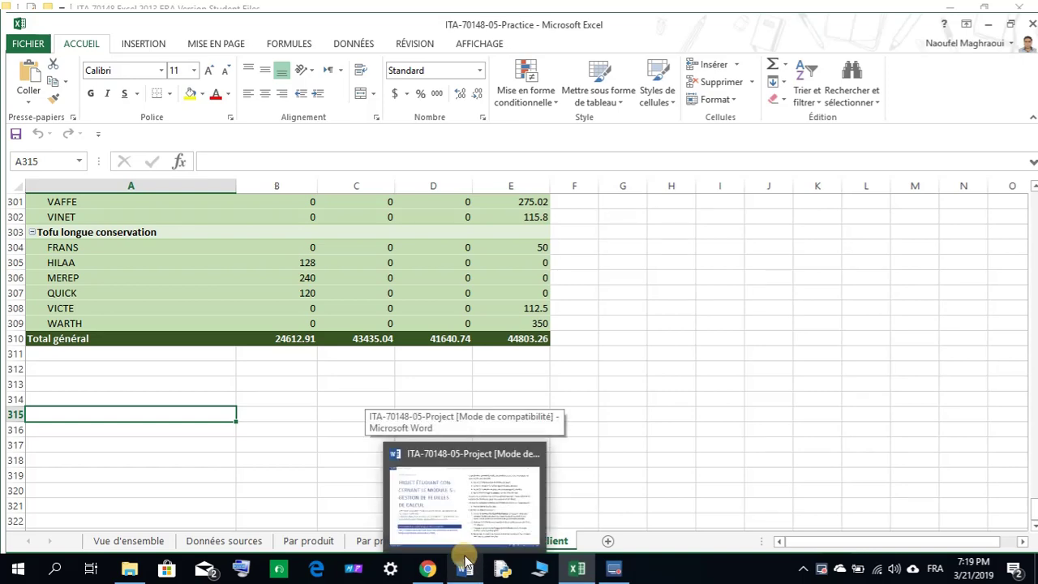
pyautogui.click(476, 565)
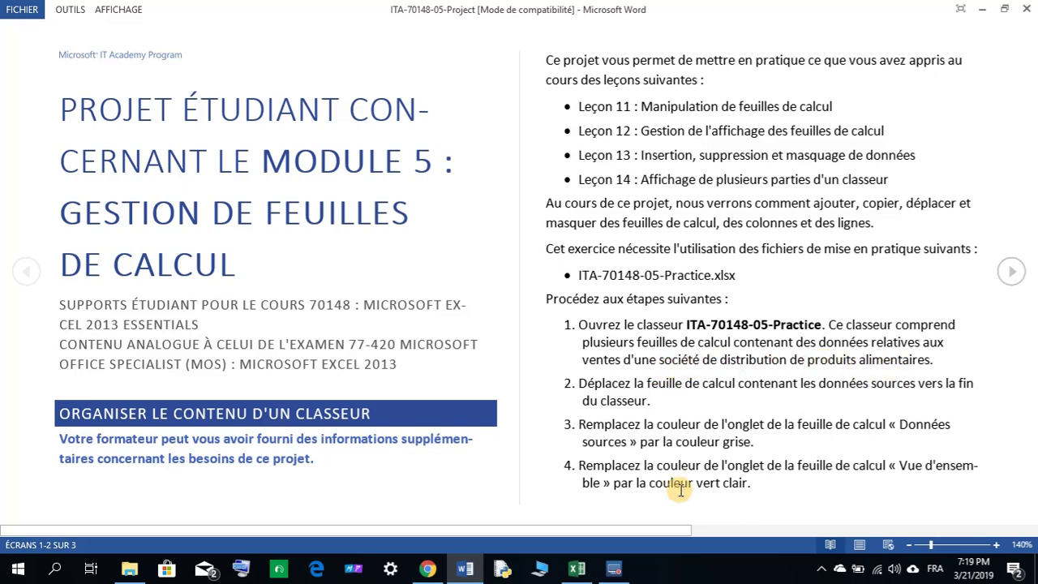
pyautogui.click(577, 569)
pyautogui.click(134, 540)
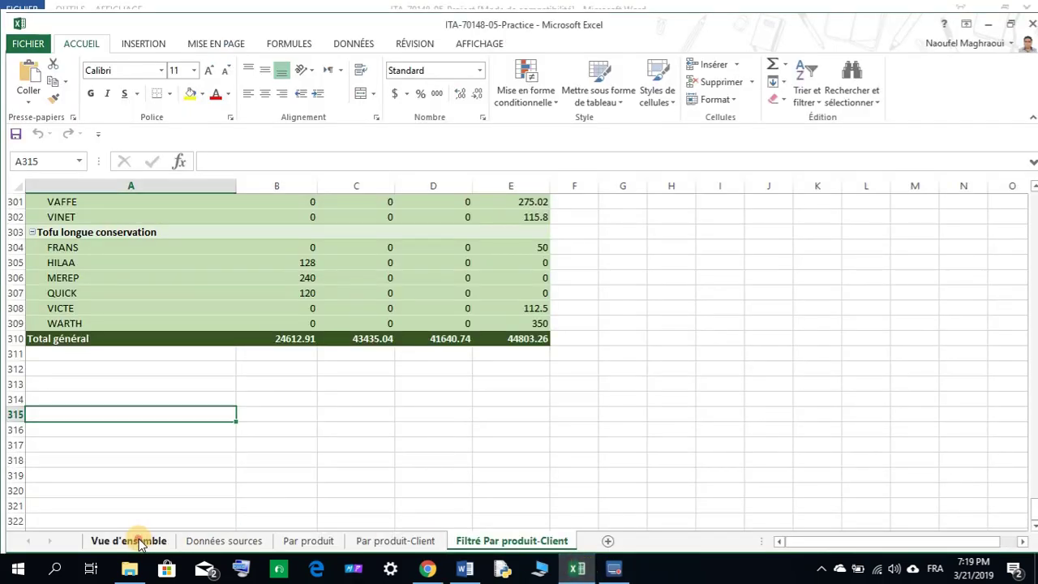
pyautogui.click(202, 541)
pyautogui.click(301, 541)
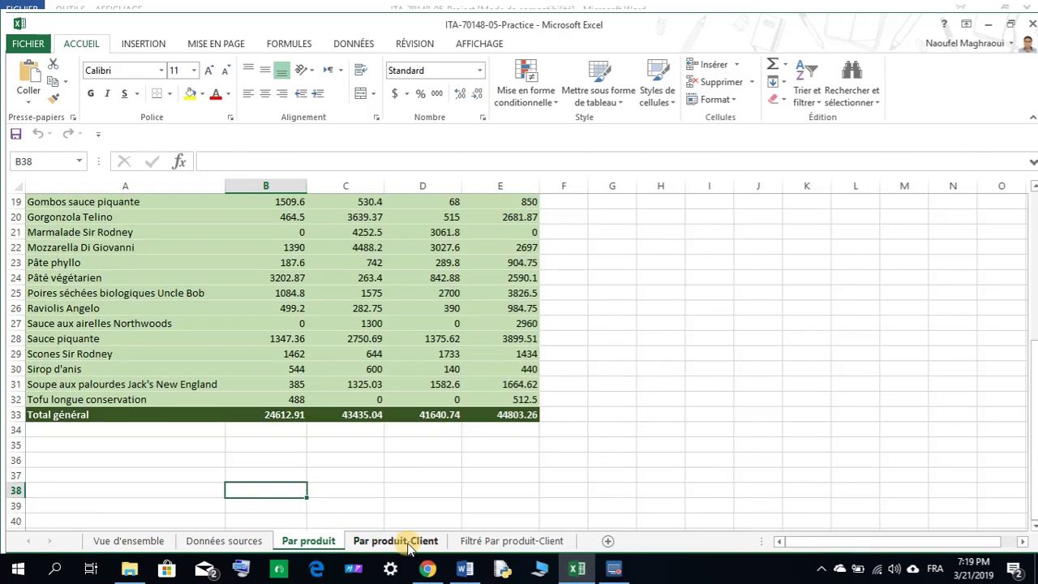
pyautogui.click(138, 540)
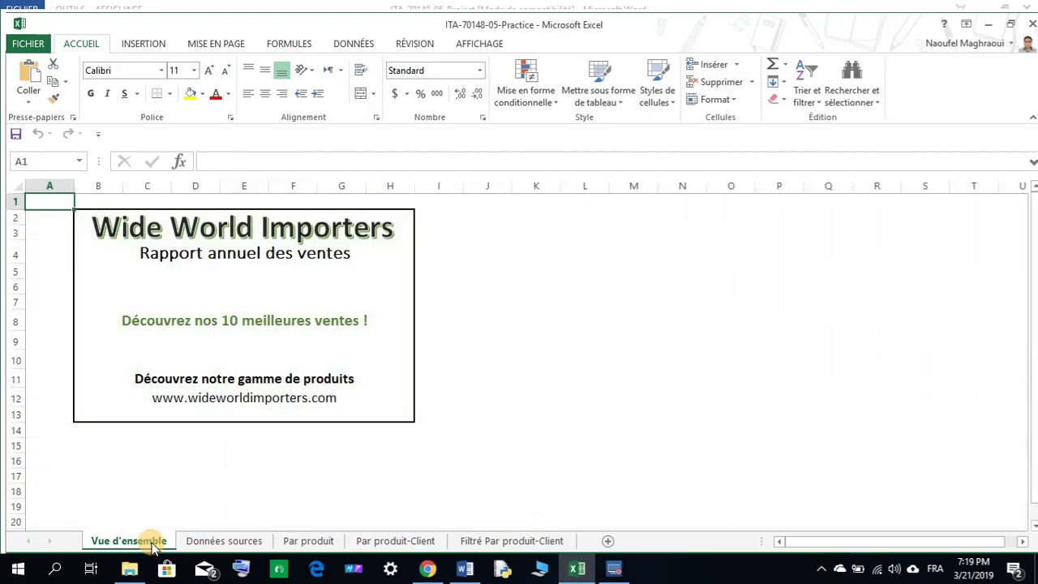
# - Recheck the instructions and display the Données sources sheet
pyautogui.click(465, 569)
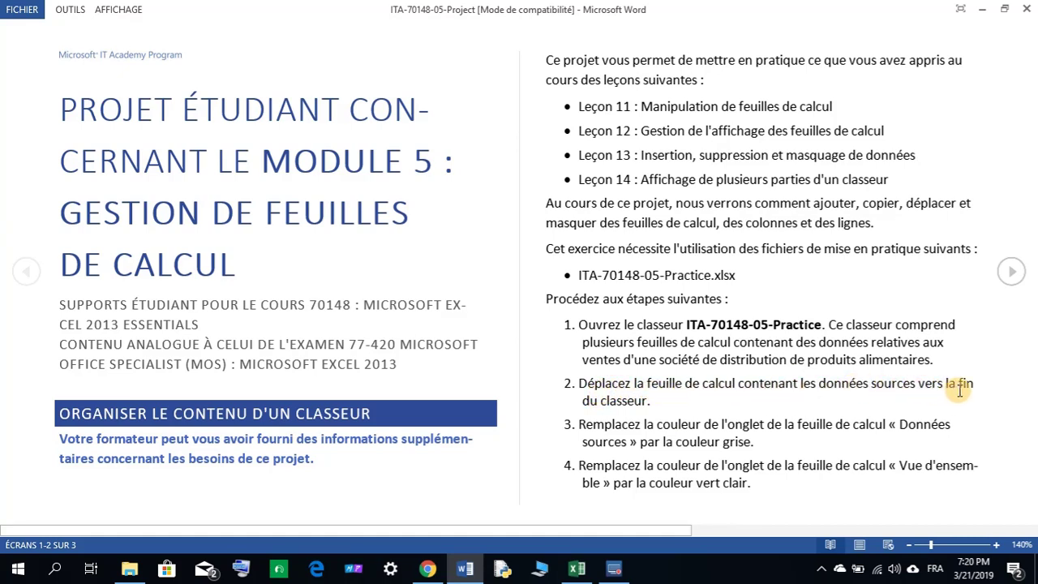
pyautogui.click(575, 570)
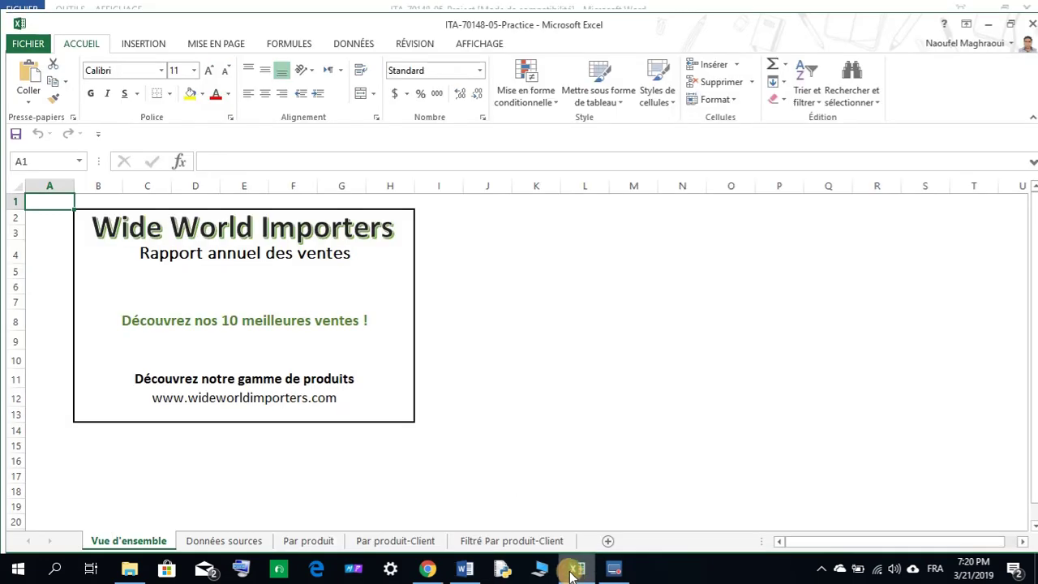
pyautogui.click(225, 540)
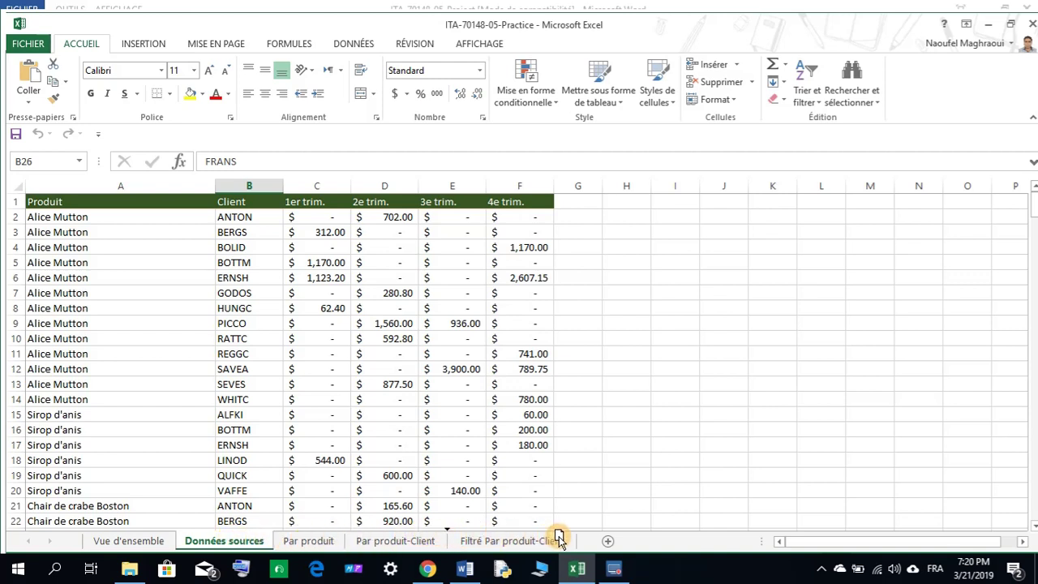
# - Move the Données sources sheet after the last sheet and return to the instructions
pyautogui.moveTo(492, 539); pyautogui.dragTo(585, 542)
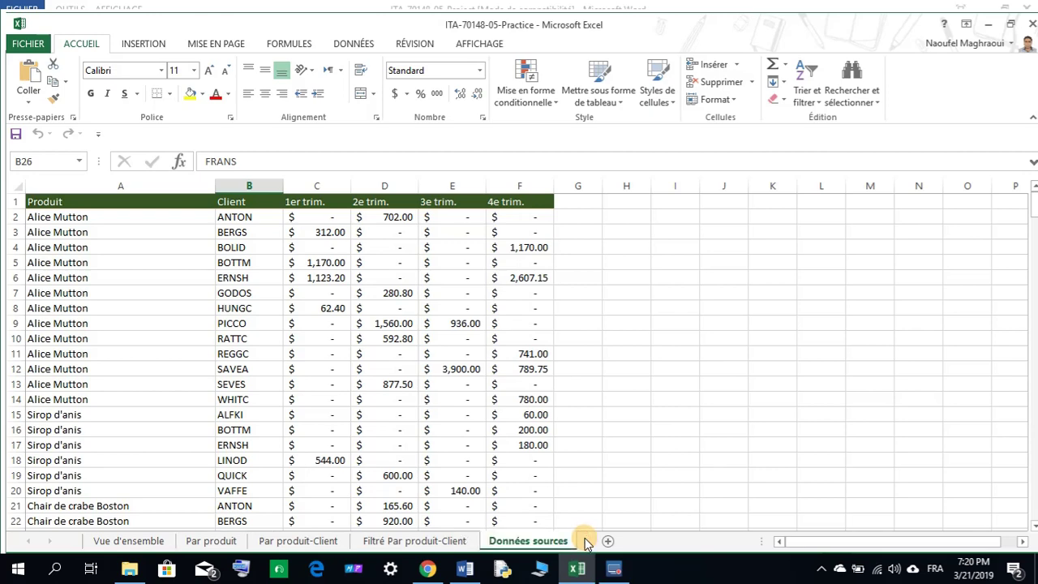
pyautogui.click(464, 568)
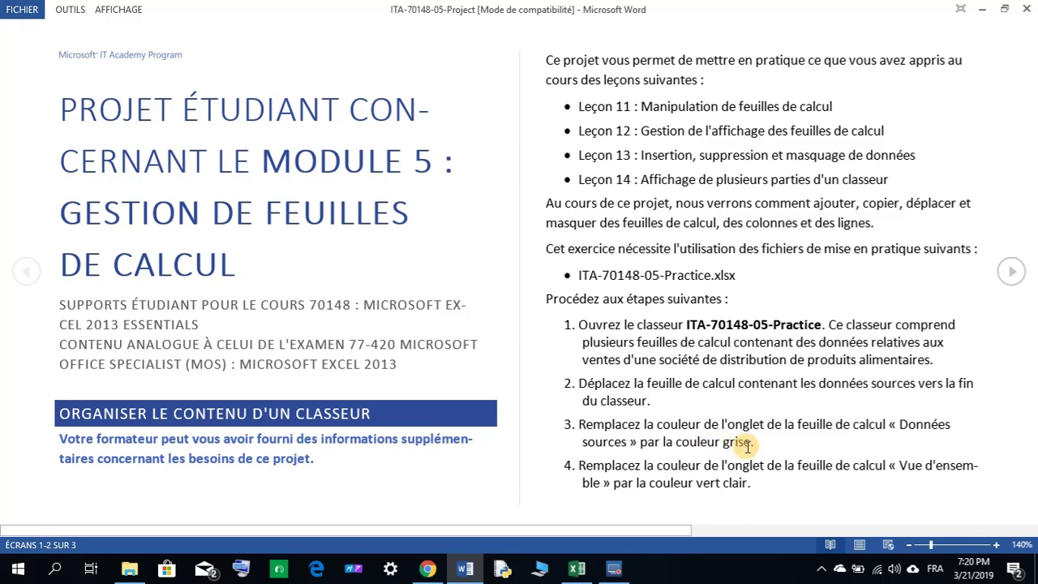
# - Color the Données sources tab grey, verify it from another sheet, and return to the instructions
pyautogui.click(576, 569)
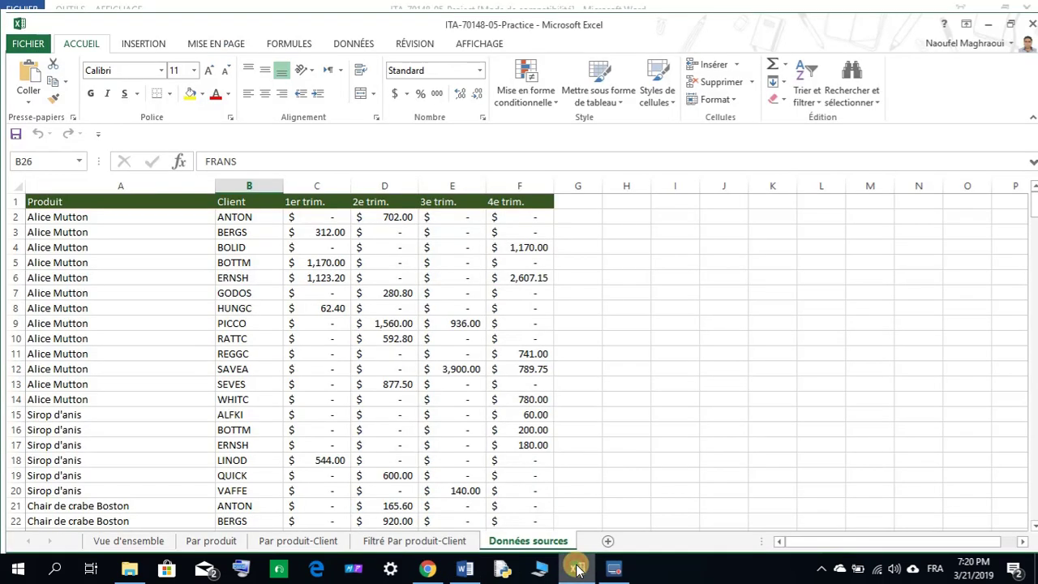
pyautogui.rightClick(527, 545)
pyautogui.moveTo(609, 479)
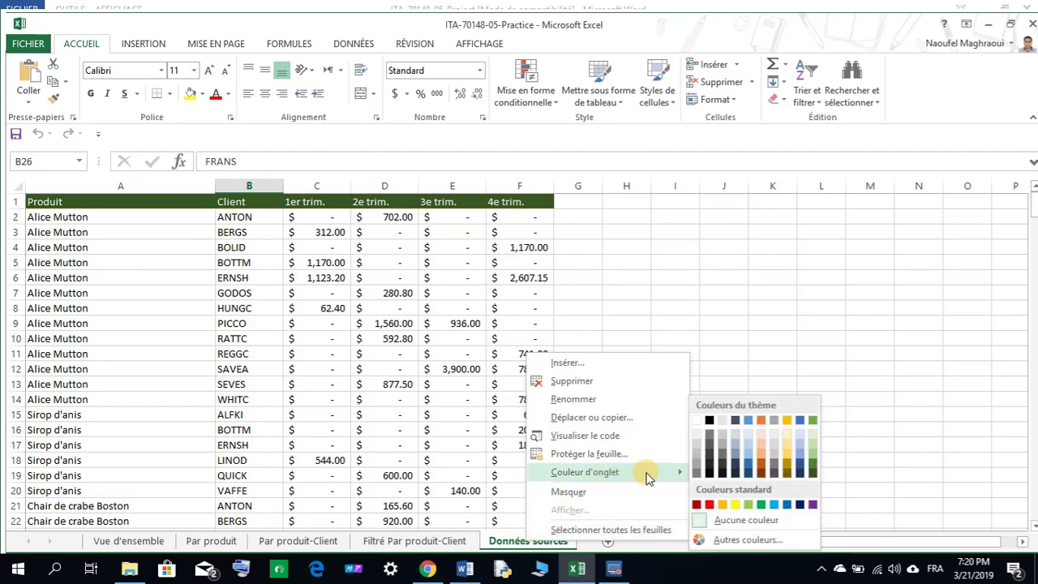
pyautogui.rightClick(524, 542)
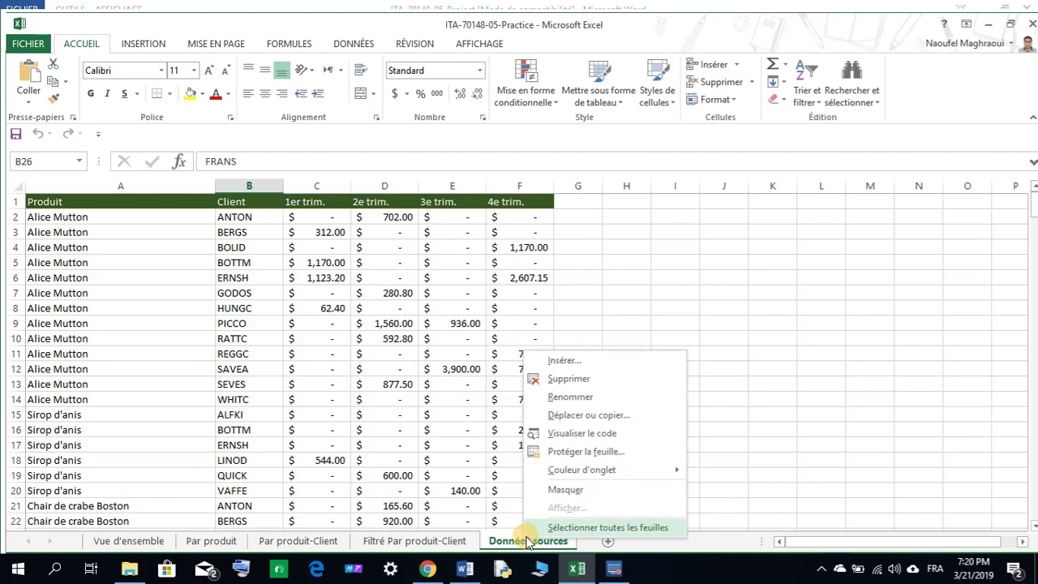
pyautogui.moveTo(592, 475)
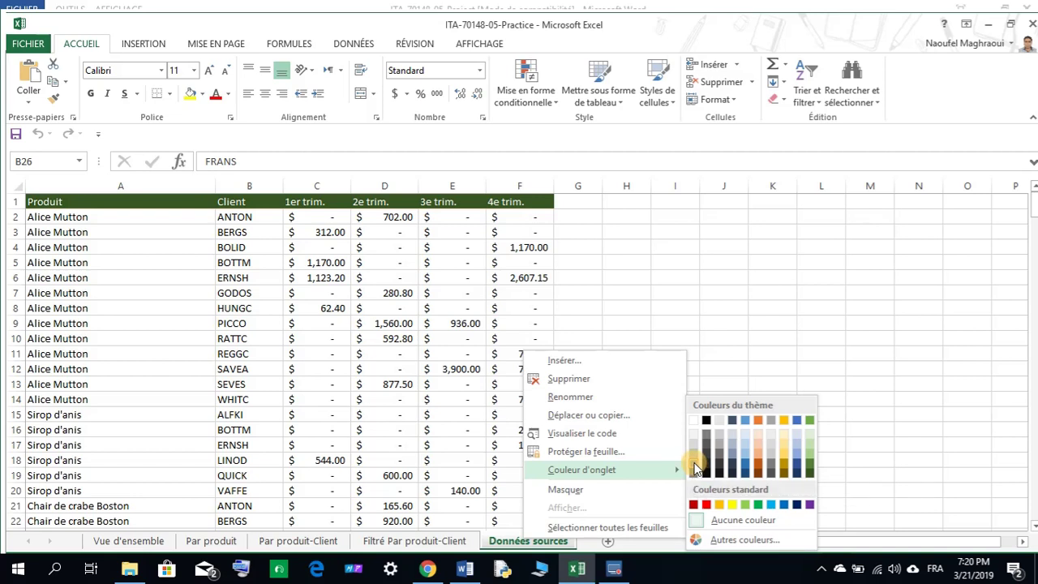
pyautogui.click(770, 470)
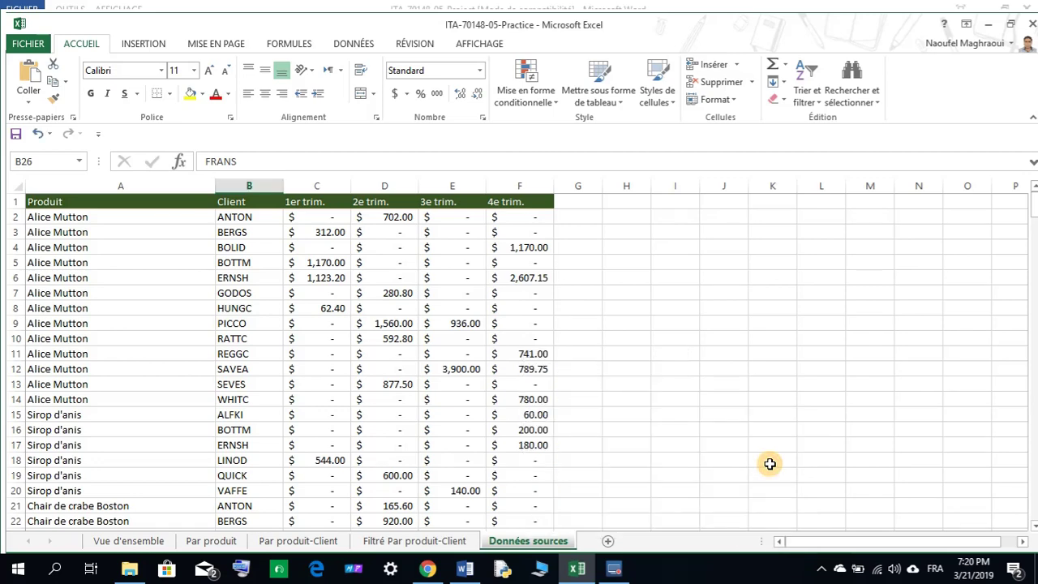
pyautogui.click(452, 541)
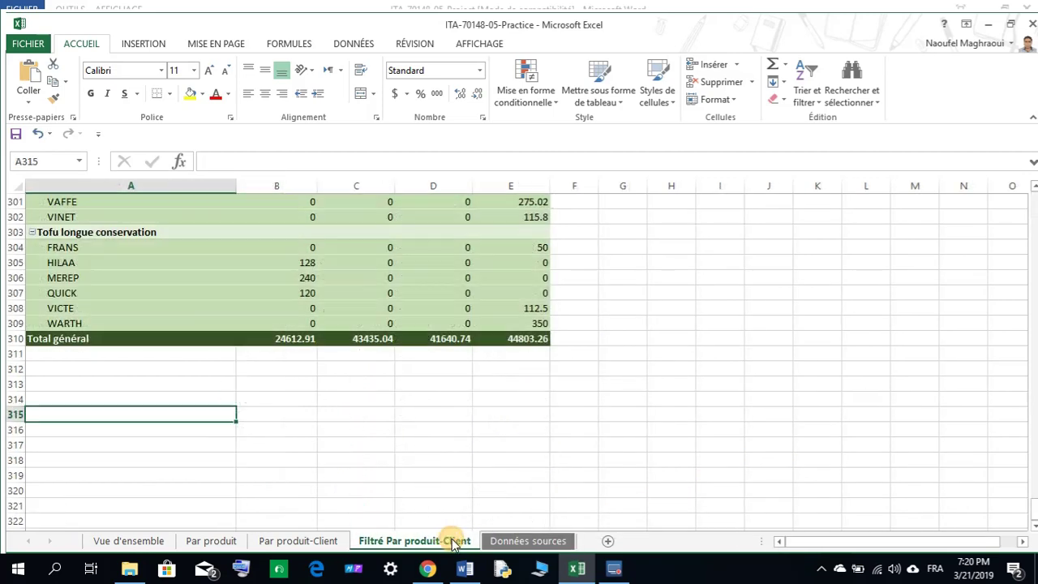
pyautogui.click(523, 542)
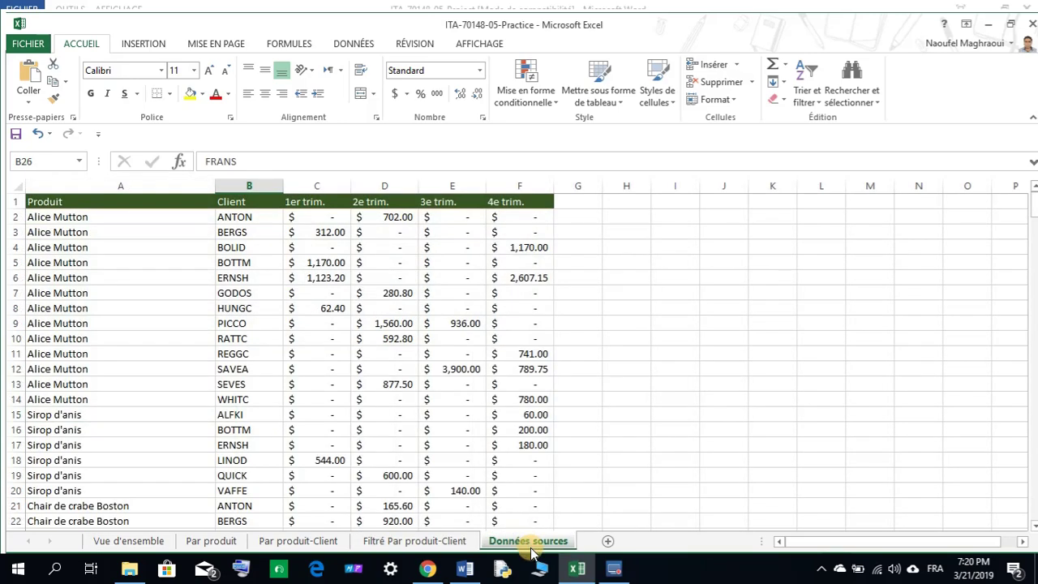
pyautogui.click(461, 569)
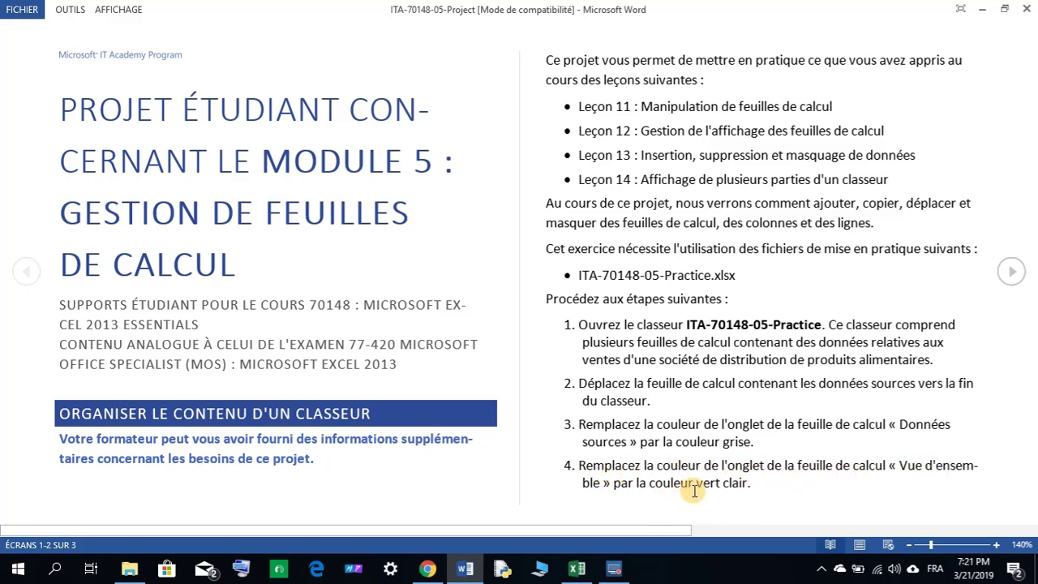
# - Color the Vue d'ensemble tab light green (Vert clair), verify it, and return to the instructions
pyautogui.click(576, 568)
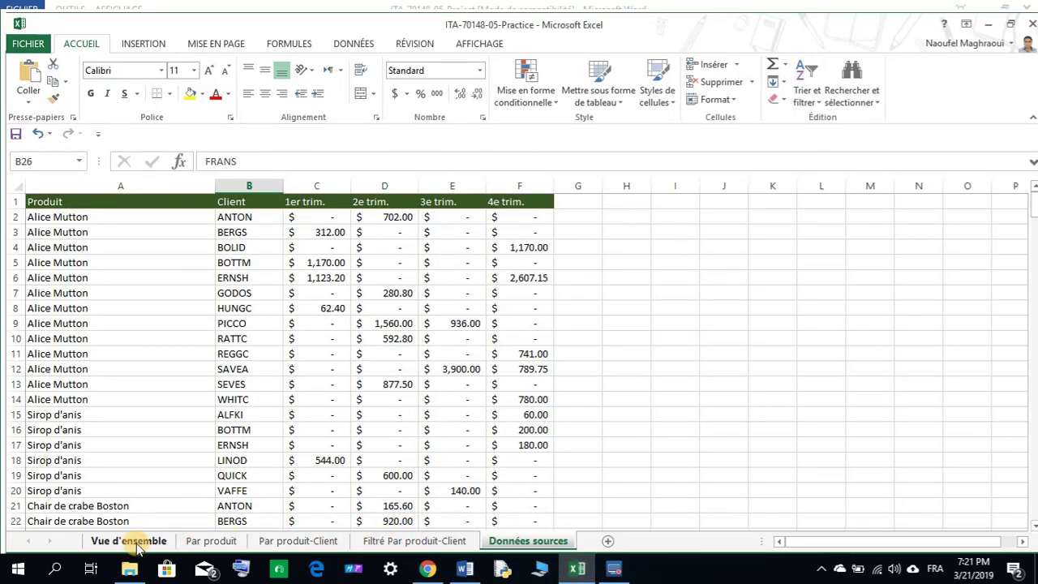
pyautogui.rightClick(134, 546)
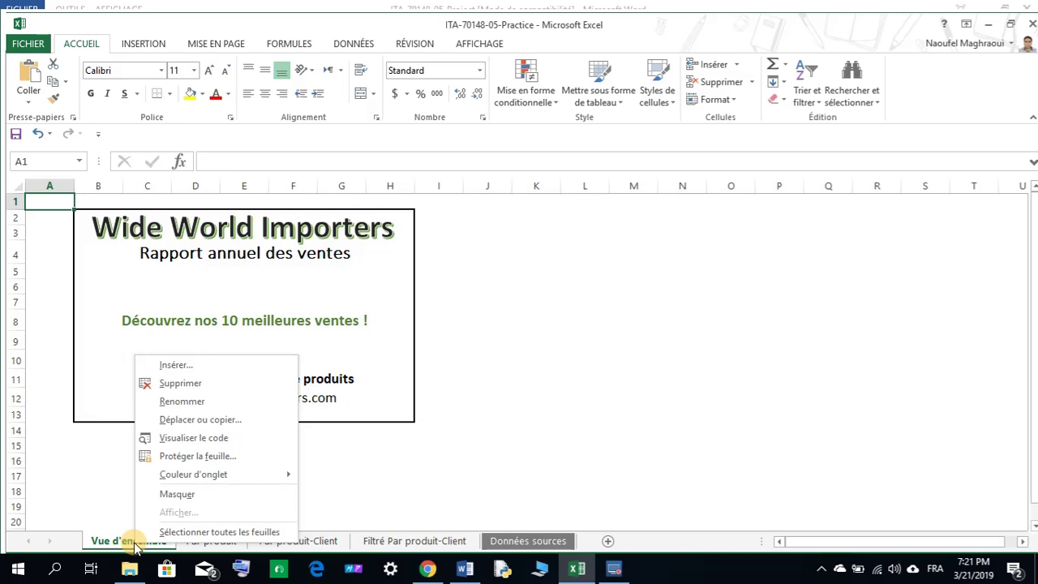
pyautogui.moveTo(235, 477)
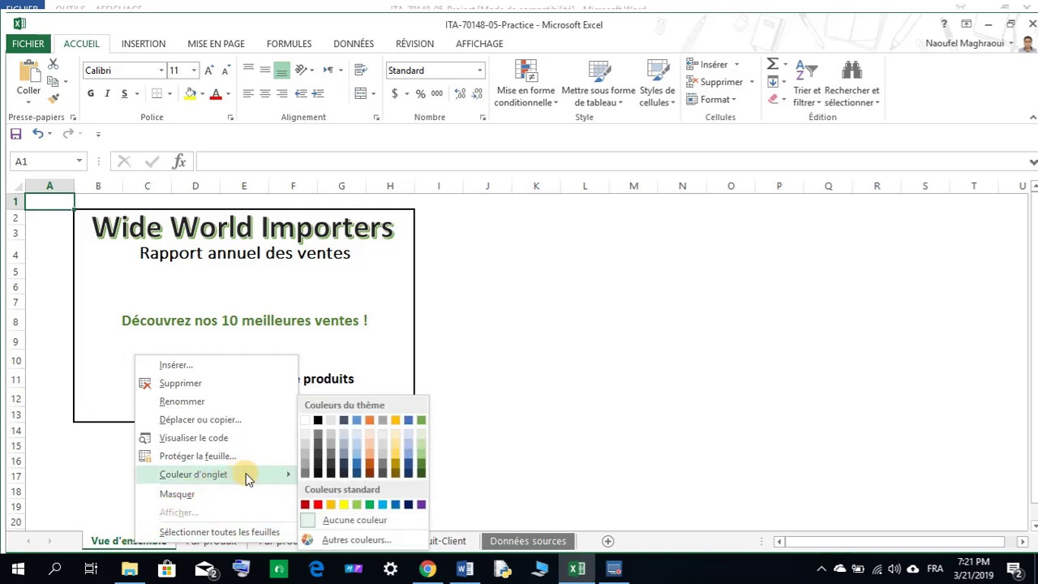
pyautogui.click(357, 505)
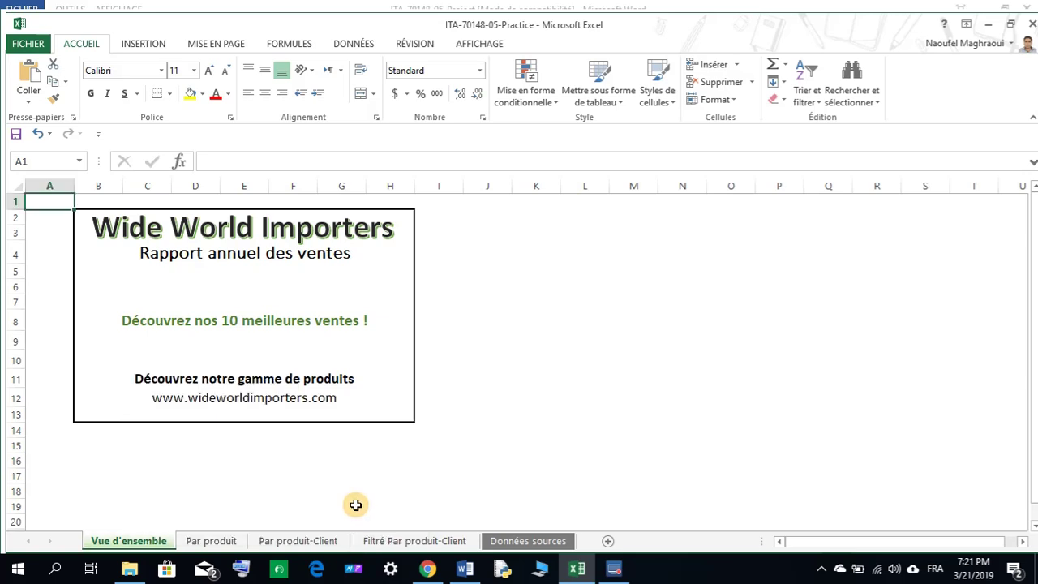
pyautogui.click(212, 540)
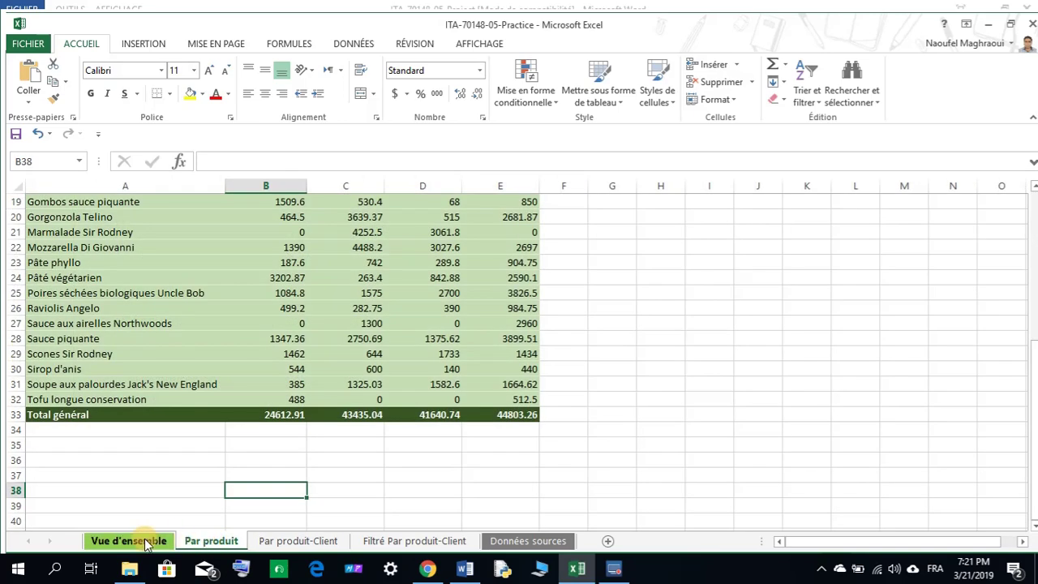
pyautogui.click(151, 542)
pyautogui.click(465, 568)
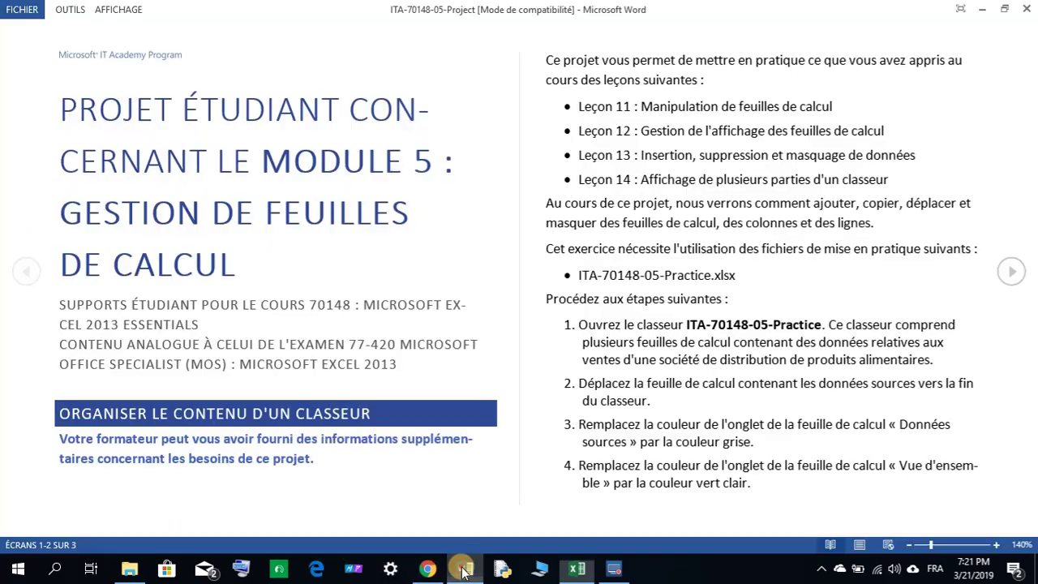
pyautogui.click(1011, 274)
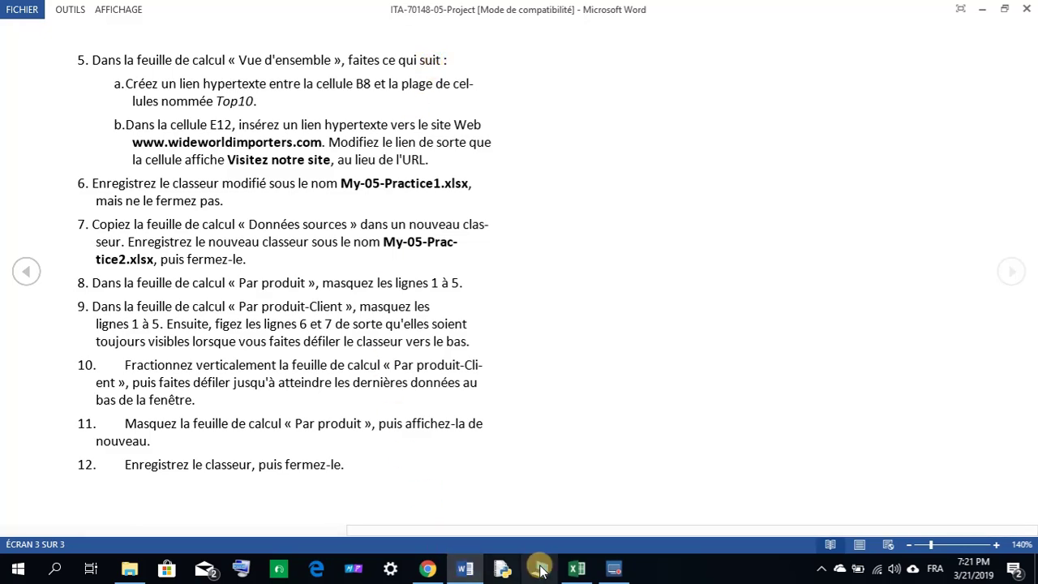
pyautogui.click(577, 568)
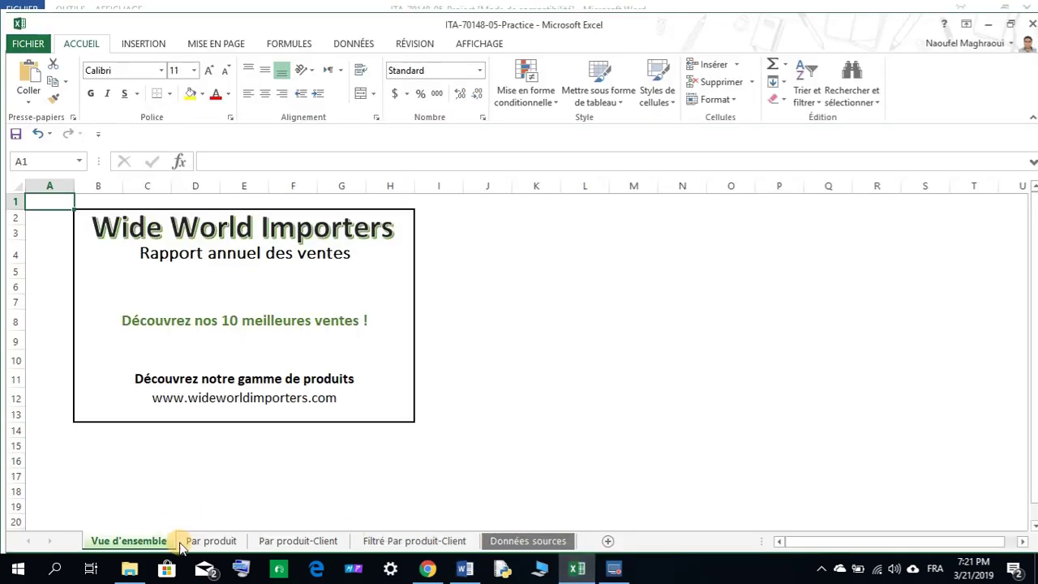
pyautogui.click(464, 569)
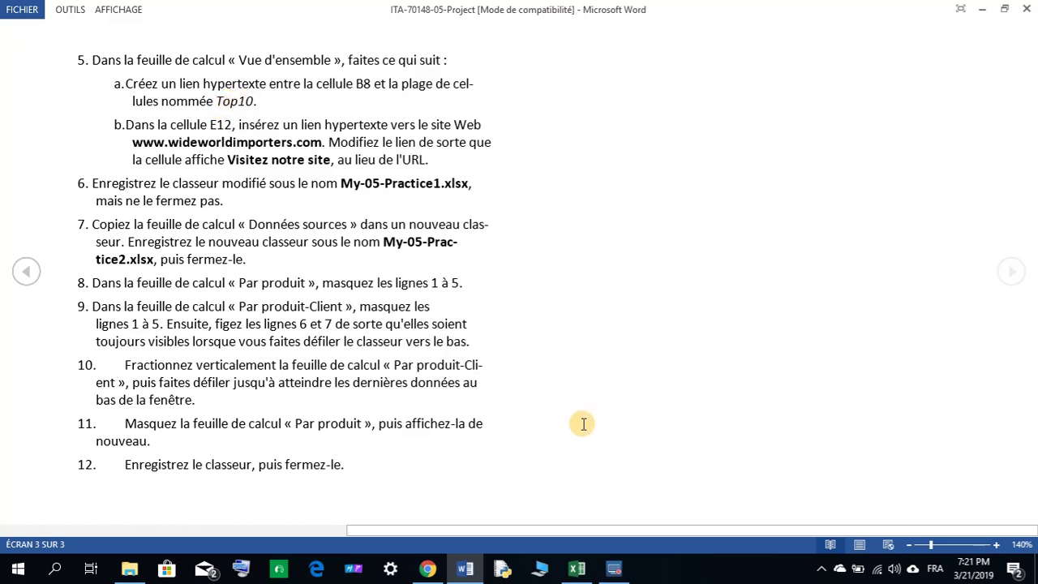
pyautogui.click(576, 568)
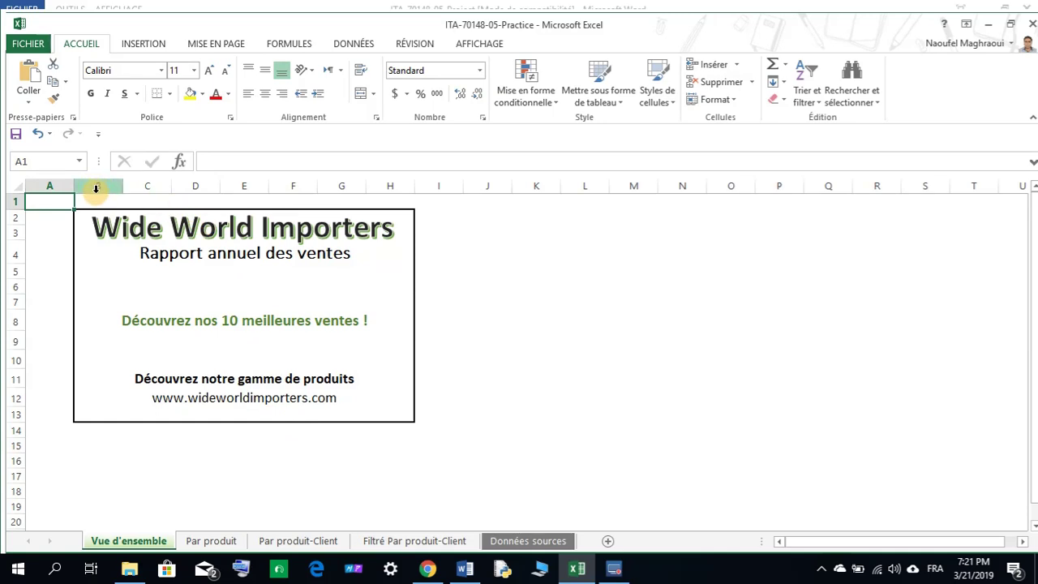
# - Select cell B8 and start inserting a hyperlink, checking the Word instructions
pyautogui.click(97, 320)
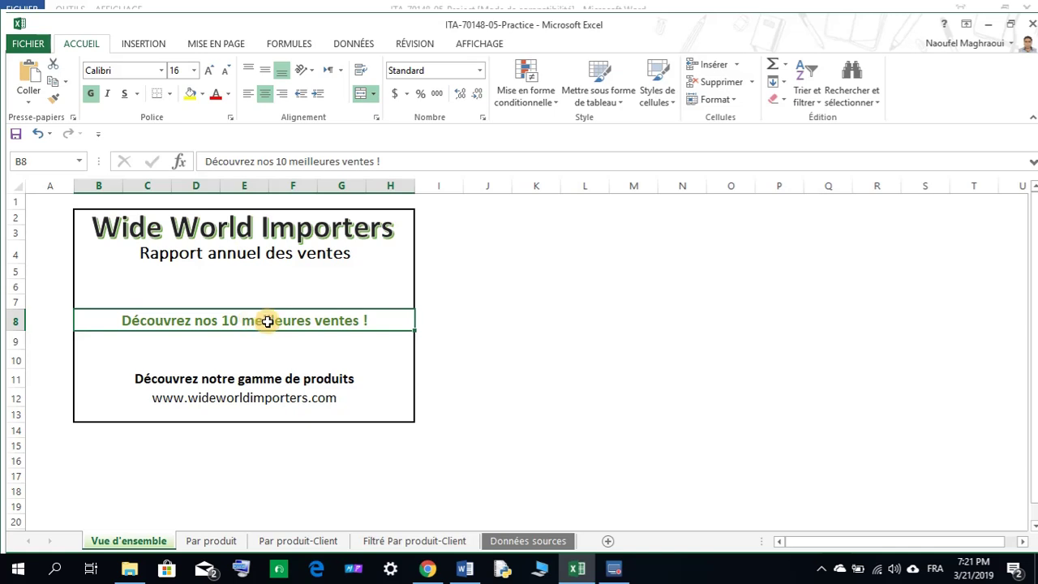
pyautogui.click(150, 50)
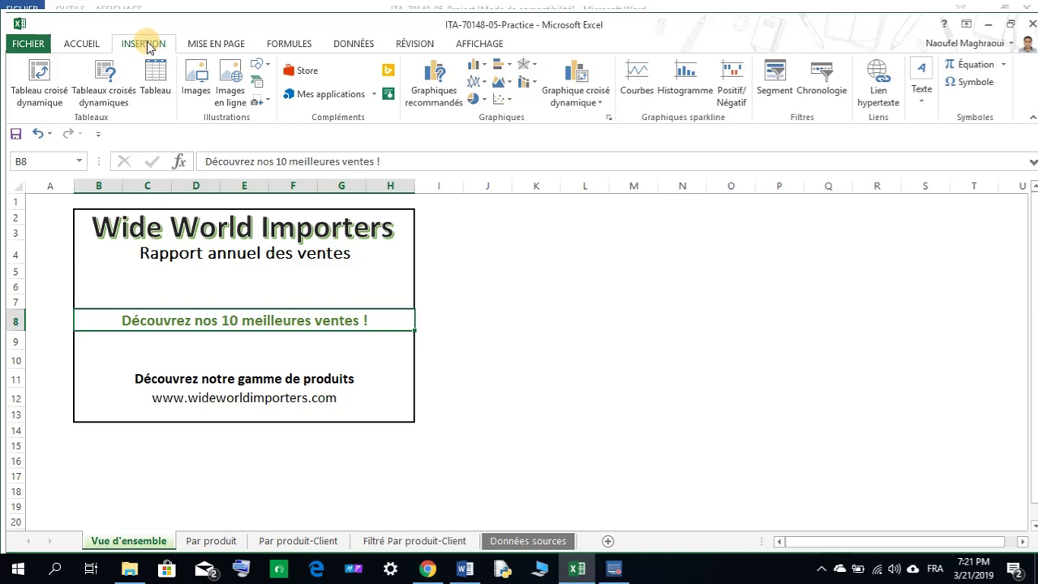
pyautogui.click(879, 95)
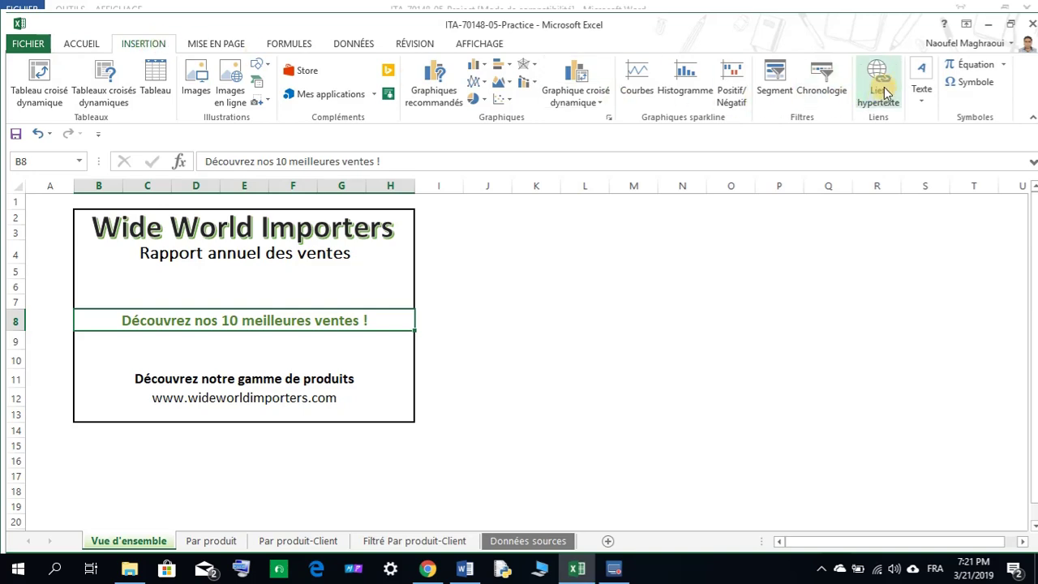
pyautogui.click(883, 95)
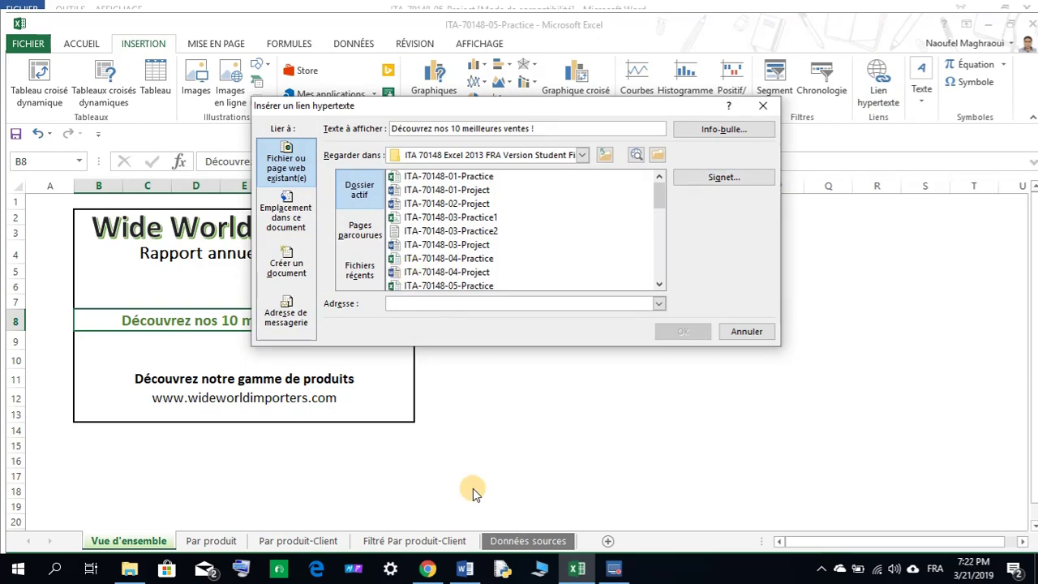
pyautogui.click(465, 569)
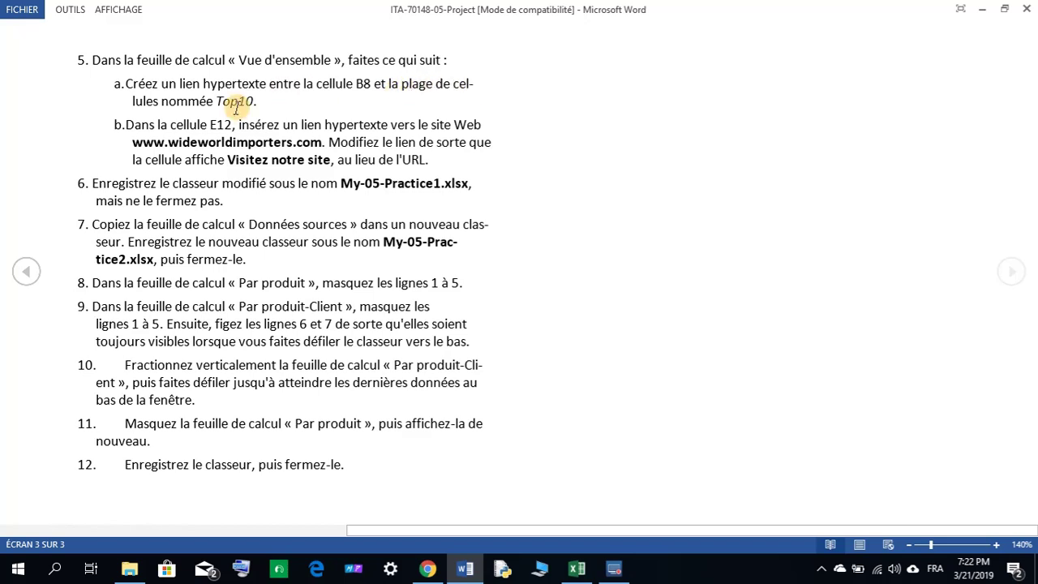
pyautogui.click(575, 569)
pyautogui.click(572, 570)
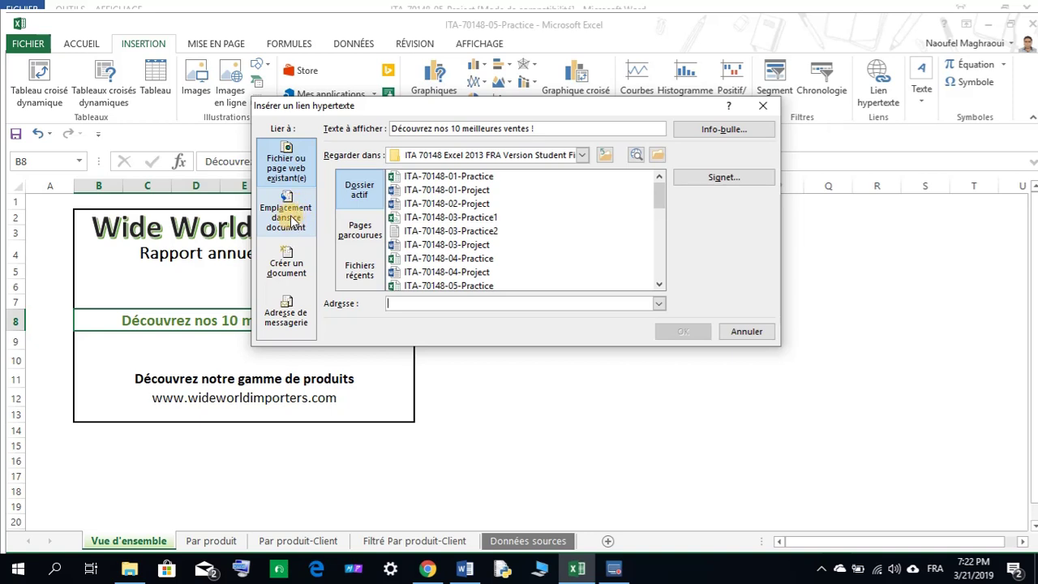
# - Link B8 to the TopTen defined name in this document and test the link
pyautogui.click(292, 219)
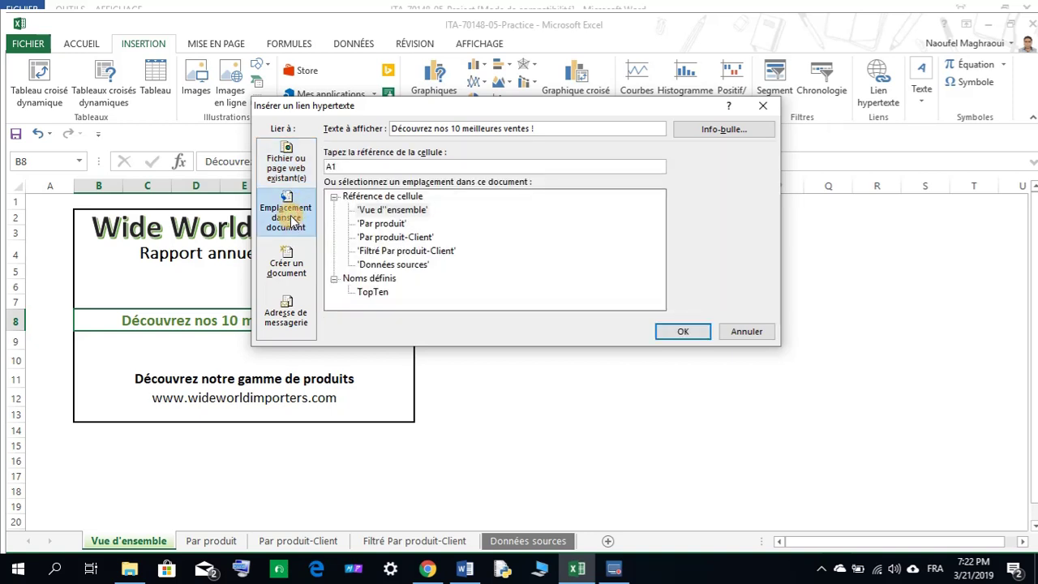
pyautogui.click(372, 293)
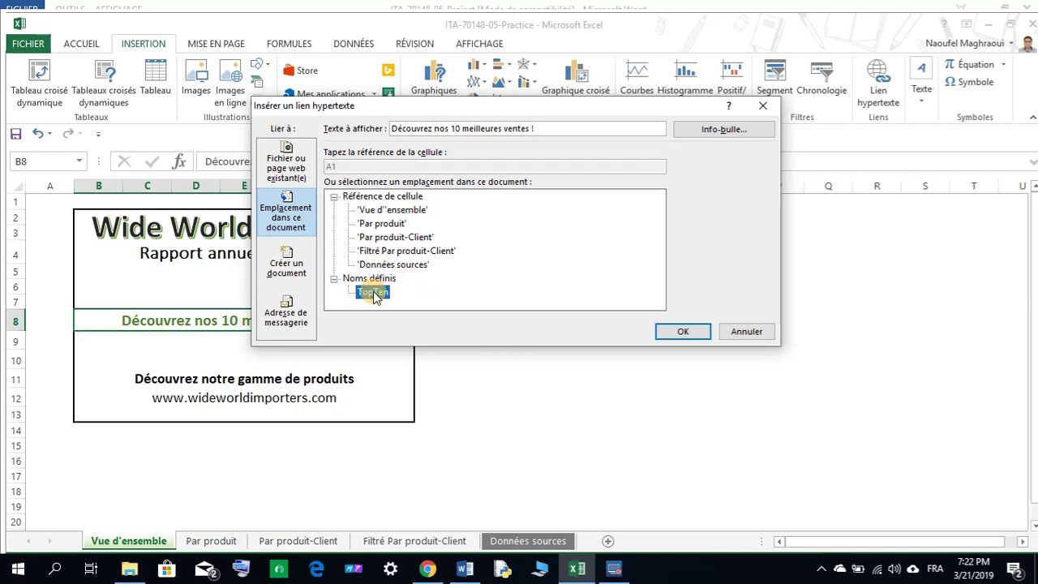
pyautogui.click(681, 334)
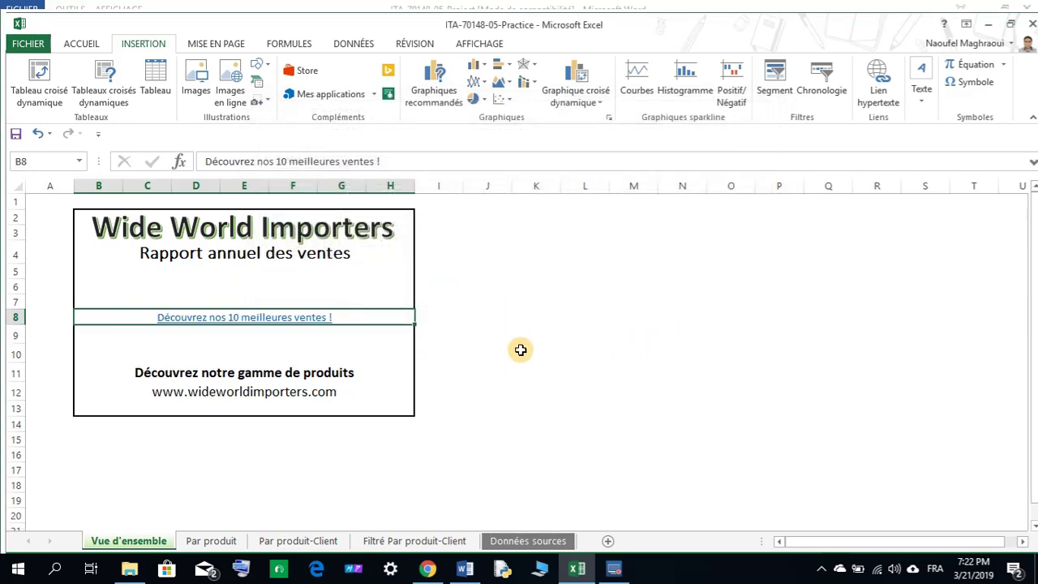
pyautogui.click(275, 323)
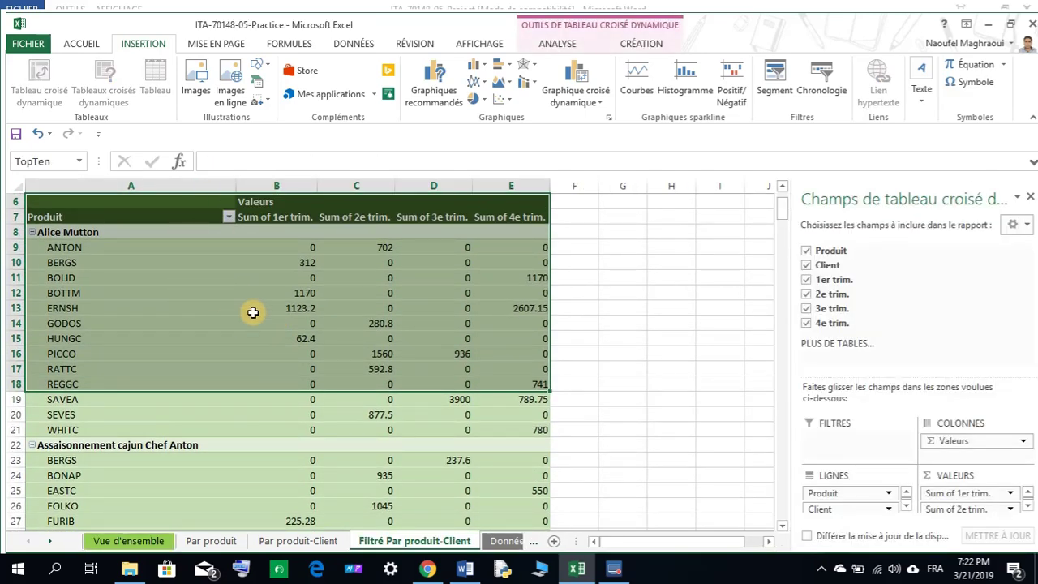
# - Return to the Word instructions at step 5b about the E12 web link
pyautogui.moveTo(253, 312)
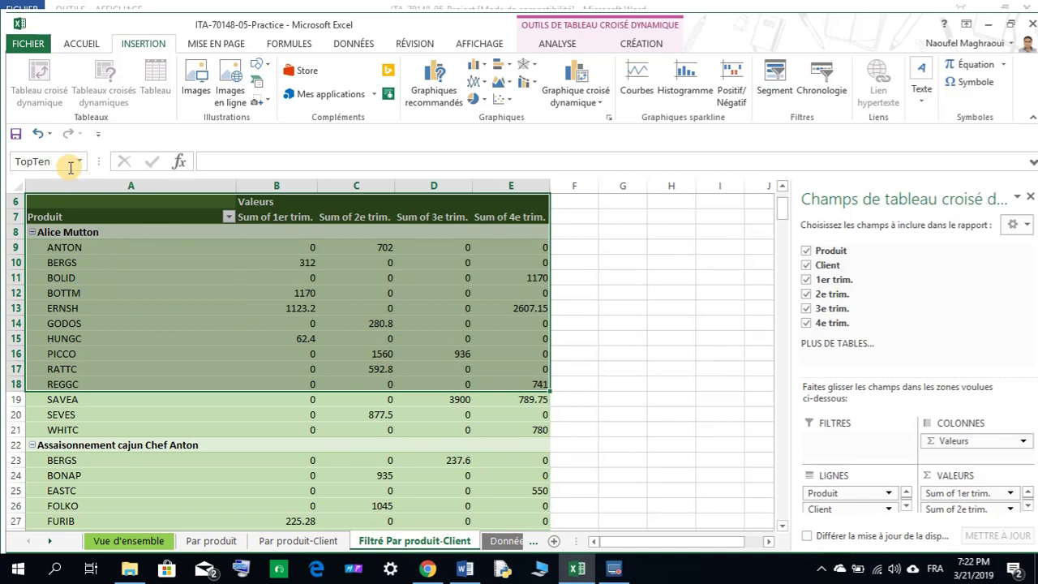
pyautogui.click(465, 570)
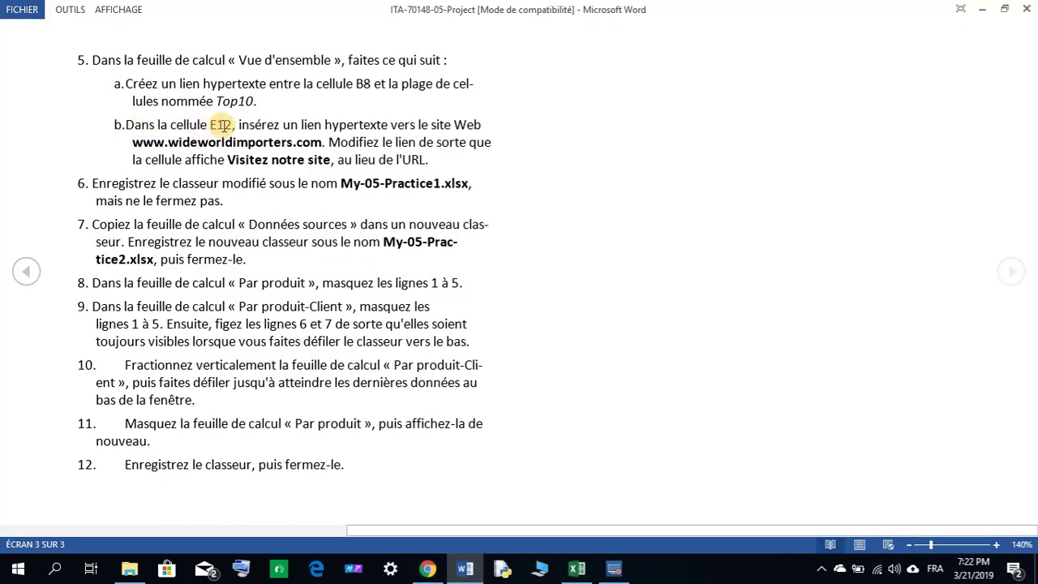
# - Select cell E12 on the Vue d'ensemble sheet in Excel
pyautogui.click(576, 569)
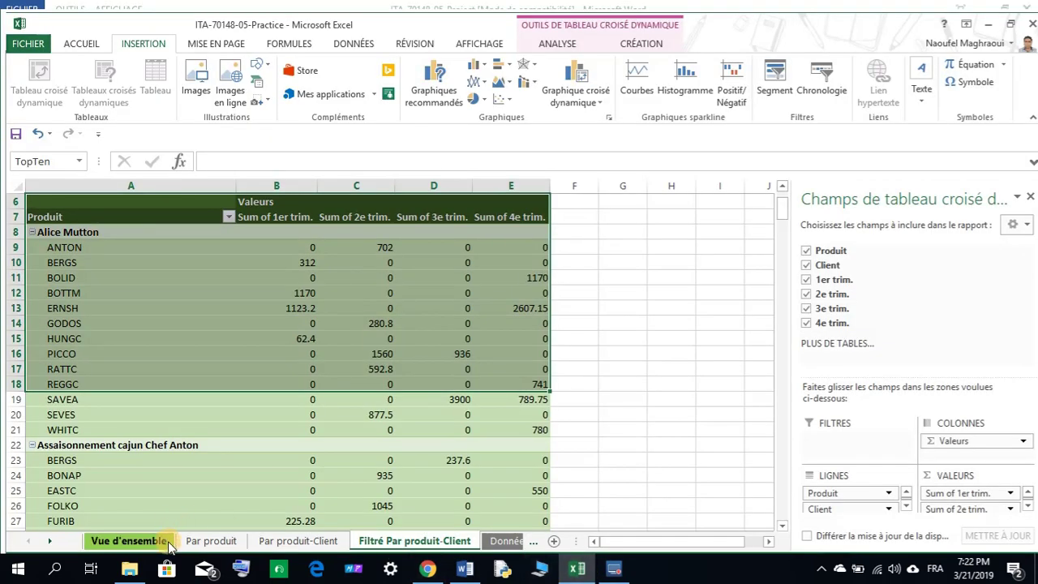
pyautogui.click(160, 543)
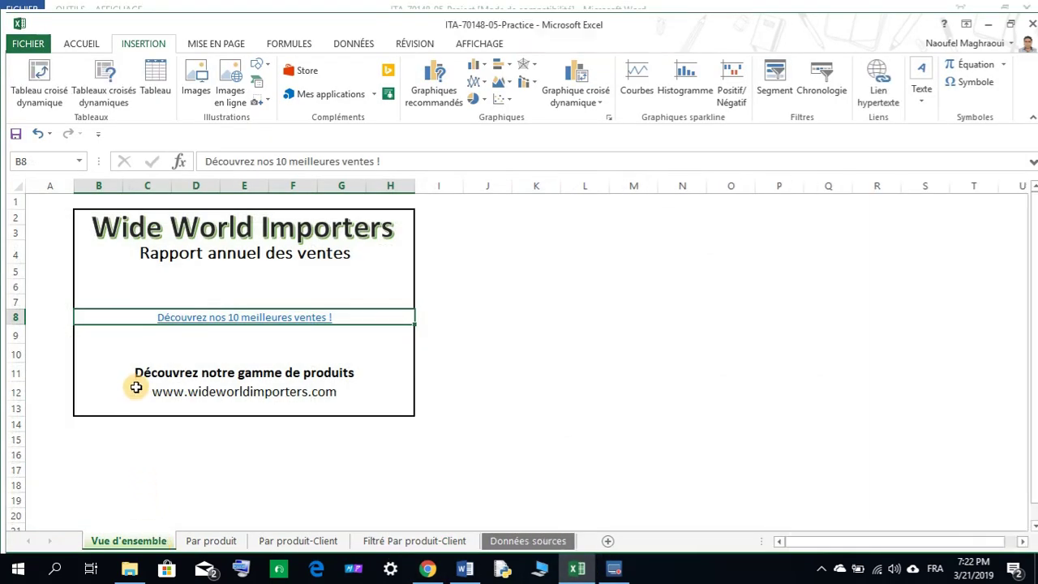
pyautogui.click(220, 393)
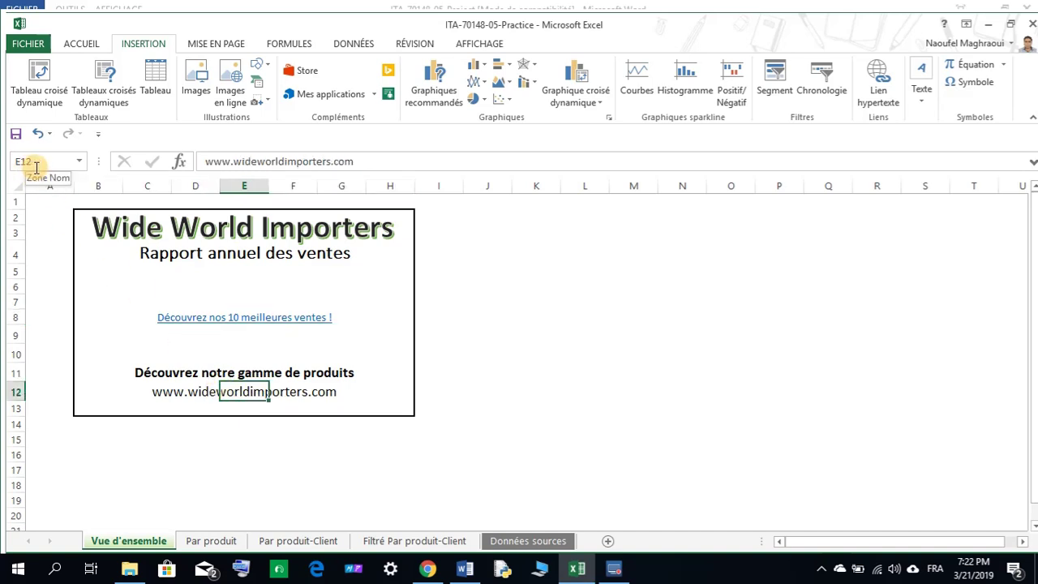
pyautogui.click(475, 574)
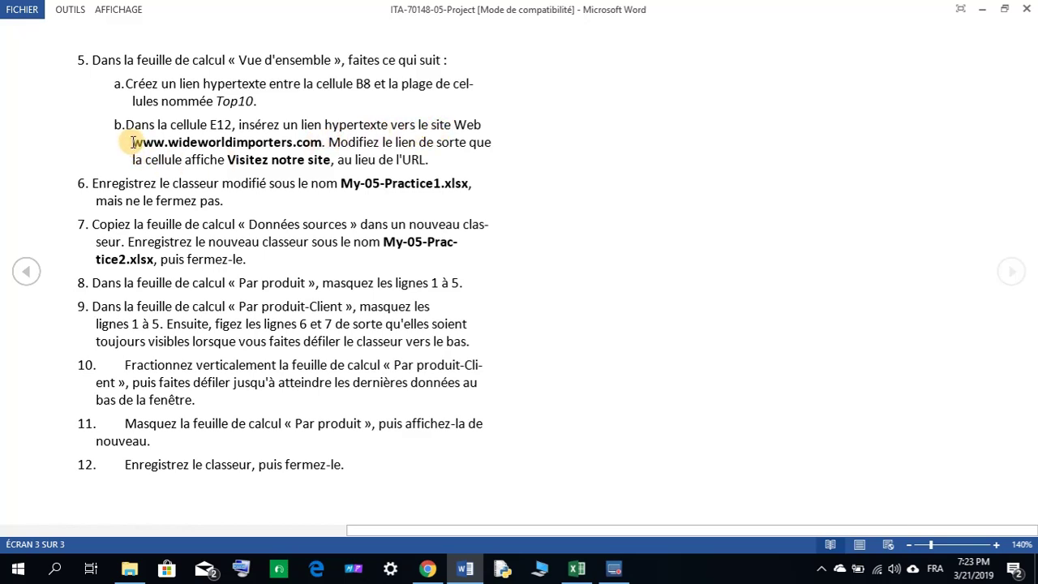
pyautogui.moveTo(134, 142); pyautogui.dragTo(312, 147)
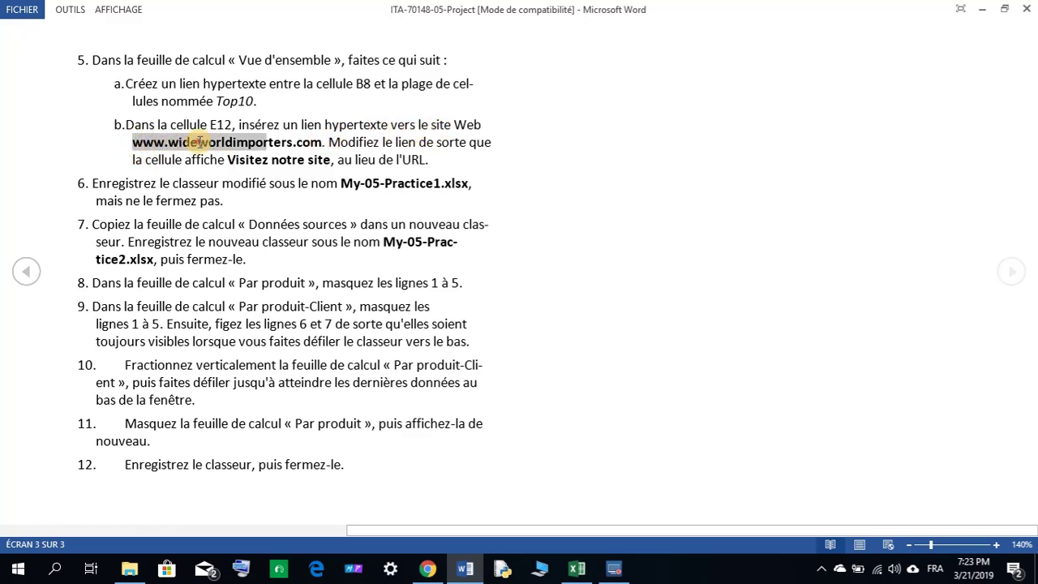
pyautogui.rightClick(306, 149)
pyautogui.click(326, 153)
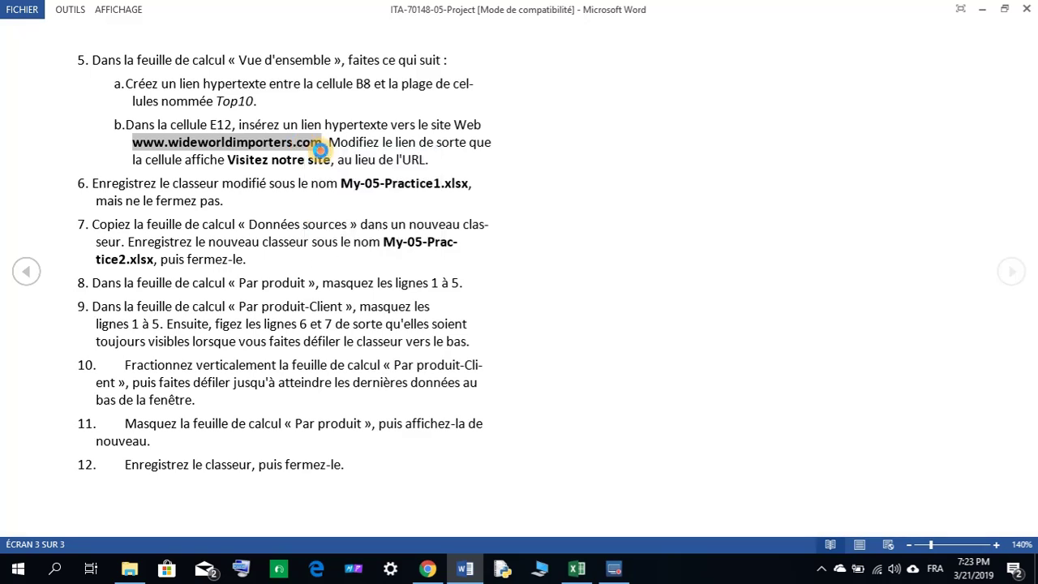
pyautogui.click(576, 567)
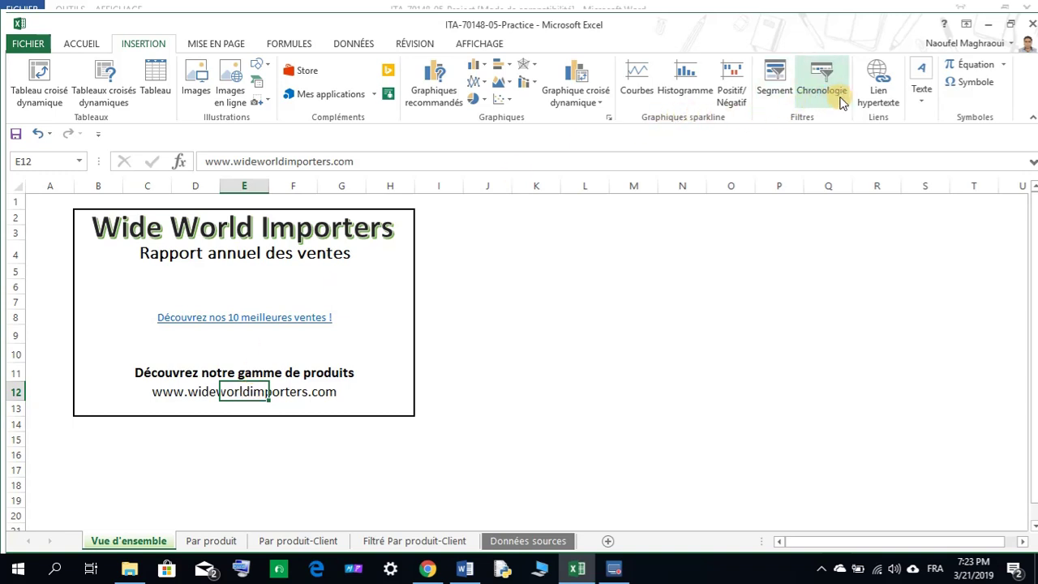
pyautogui.click(875, 91)
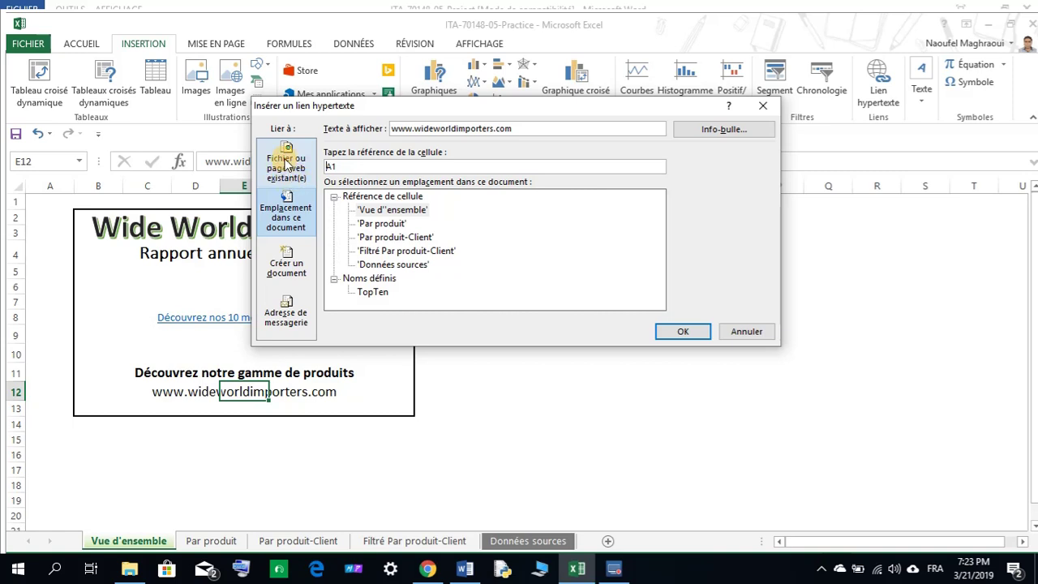
pyautogui.click(285, 166)
pyautogui.click(396, 300)
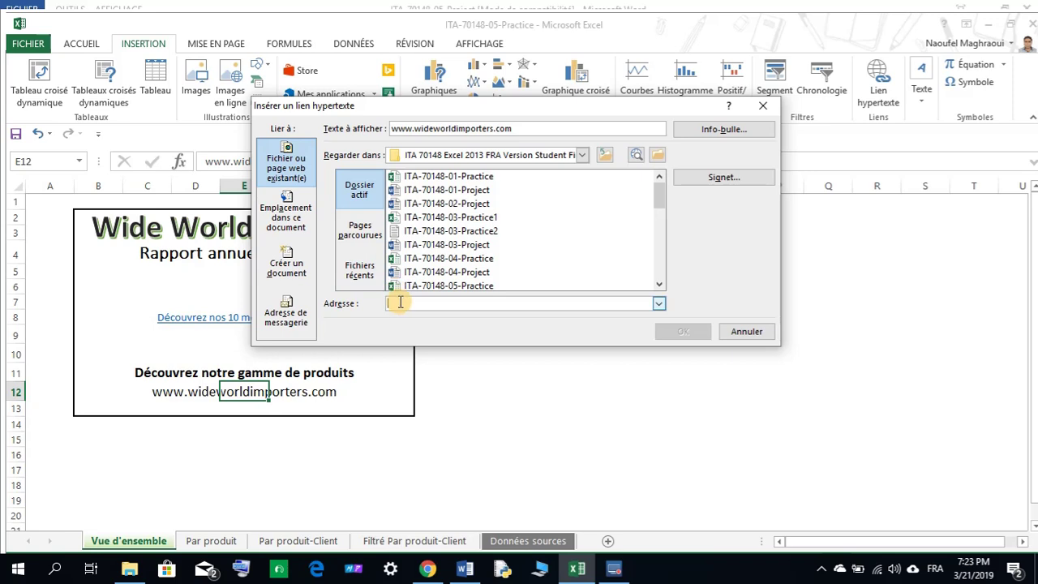
pyautogui.rightClick(399, 303)
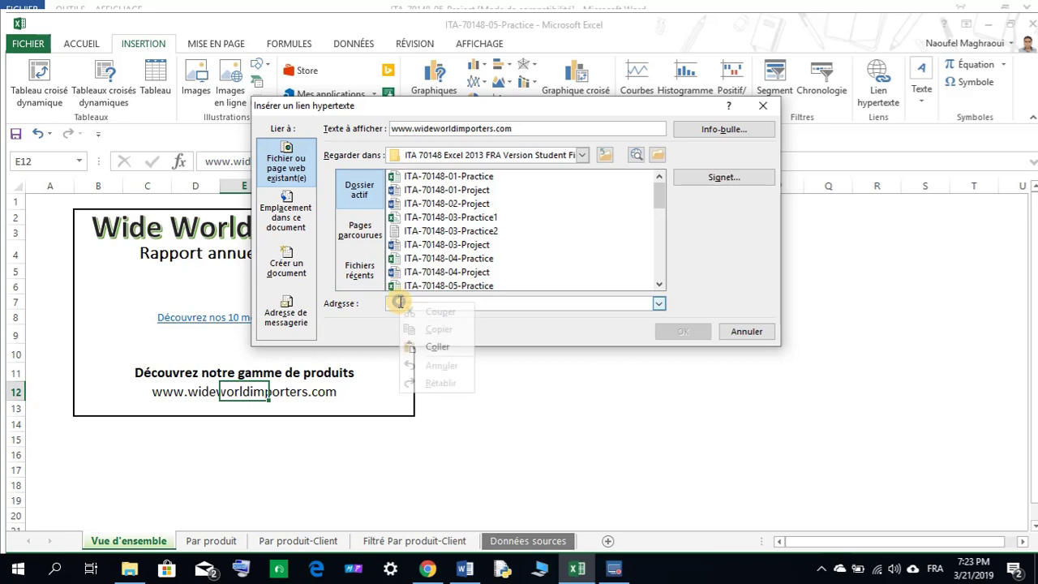
pyautogui.click(437, 347)
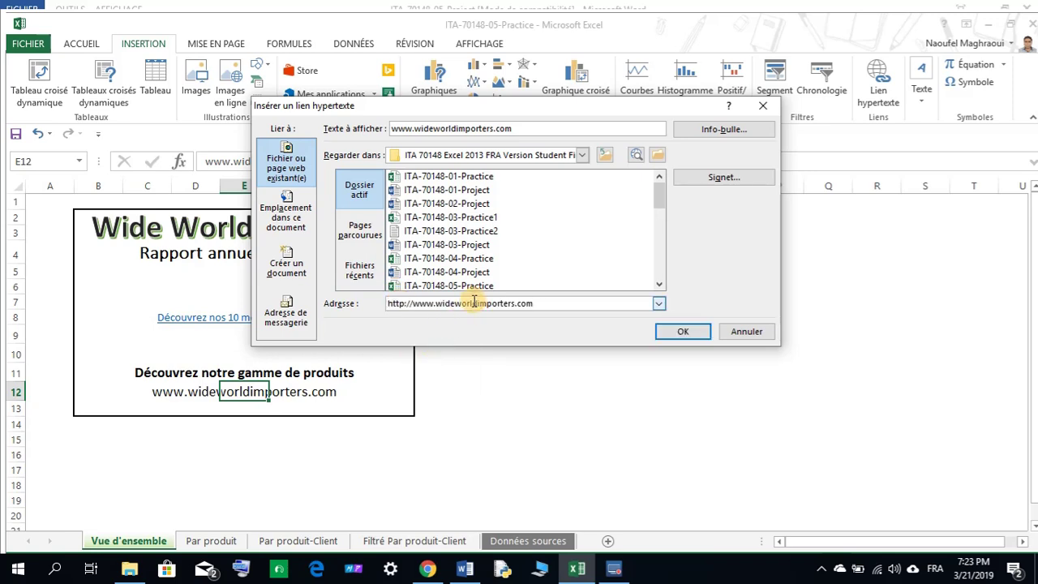
# - Copy 'Visitez notre site' from Word, paste it as the display text, and confirm
pyautogui.click(465, 568)
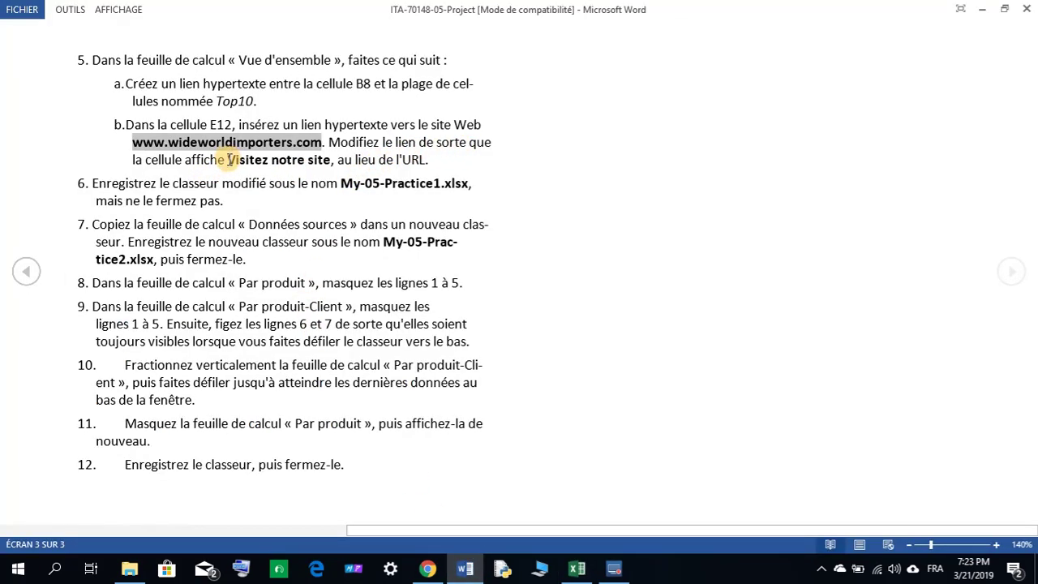
pyautogui.moveTo(228, 160); pyautogui.dragTo(325, 160)
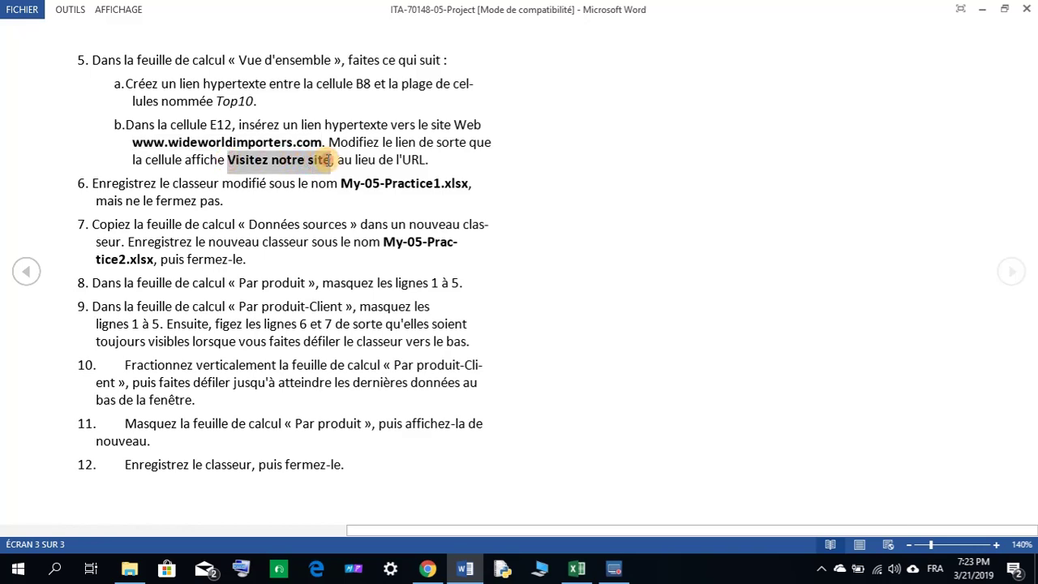
pyautogui.rightClick(322, 161)
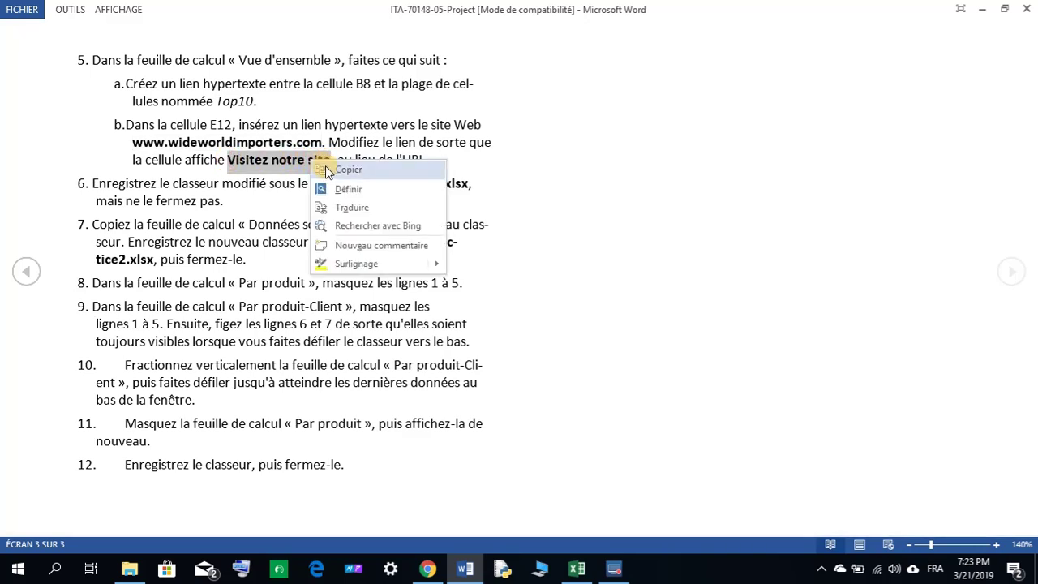
pyautogui.click(330, 168)
pyautogui.click(576, 567)
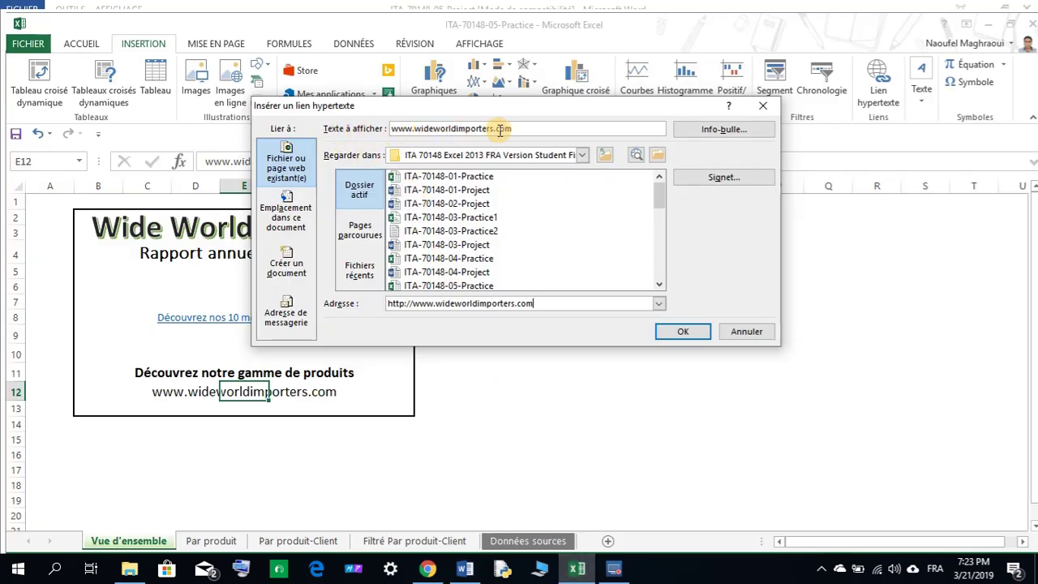
pyautogui.moveTo(514, 129); pyautogui.dragTo(391, 128)
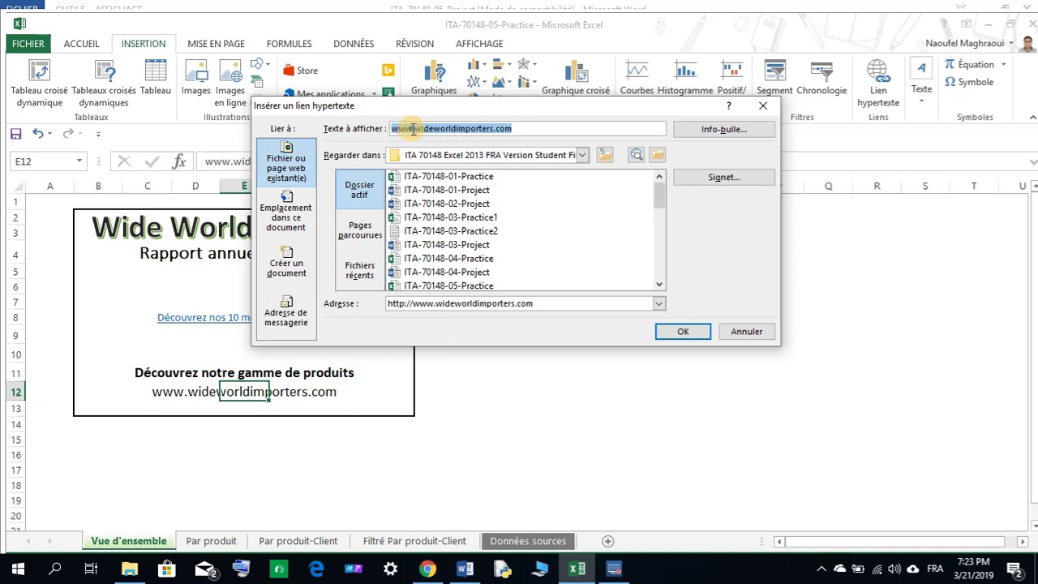
pyautogui.rightClick(412, 129)
pyautogui.click(444, 171)
pyautogui.write('Visitez notre site')
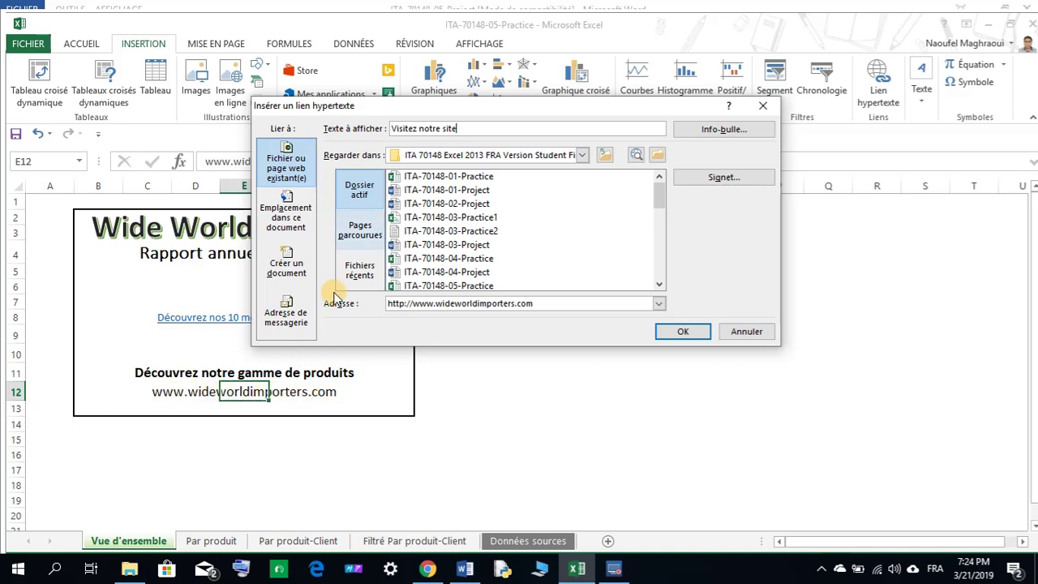
pyautogui.click(681, 334)
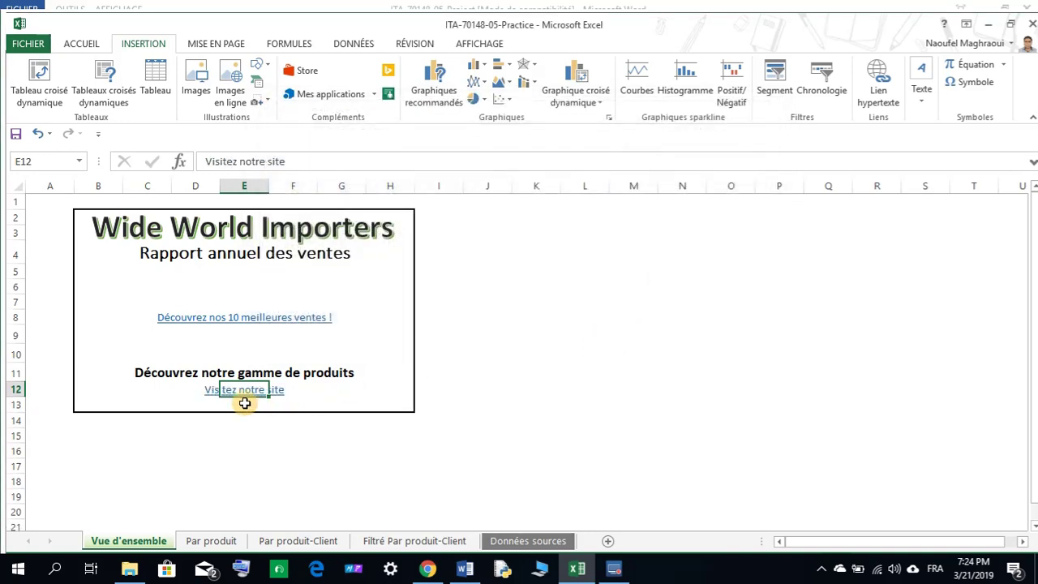
# - Leave the Microsoft page opened in Chrome and return to the Word instructions at step 6
pyautogui.moveTo(247, 397)
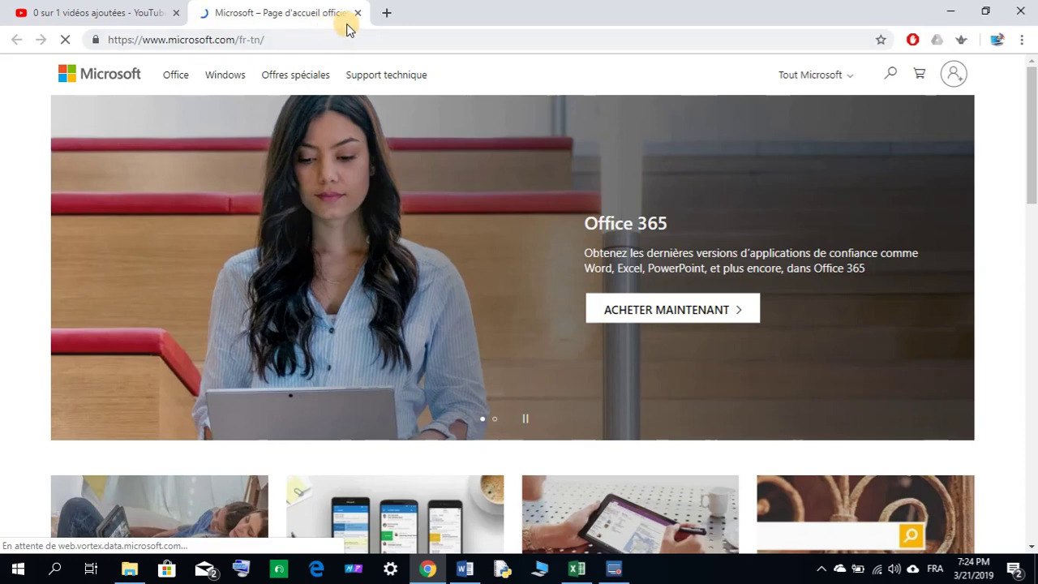
pyautogui.click(465, 569)
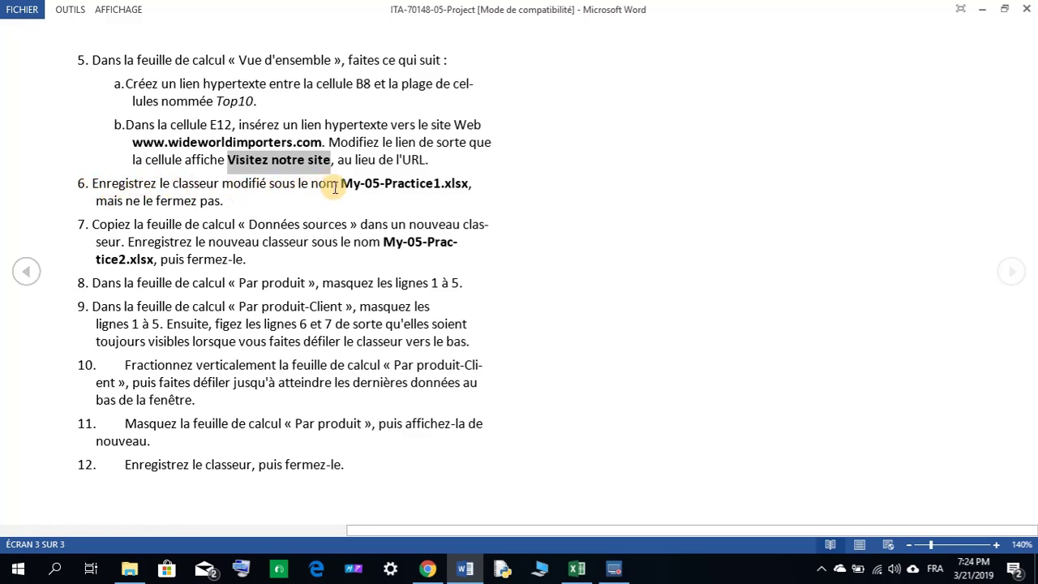
# - Copy 'My-05-Practice1' from Word and use it to save the Excel workbook in Mon travail
pyautogui.moveTo(339, 184); pyautogui.dragTo(434, 187)
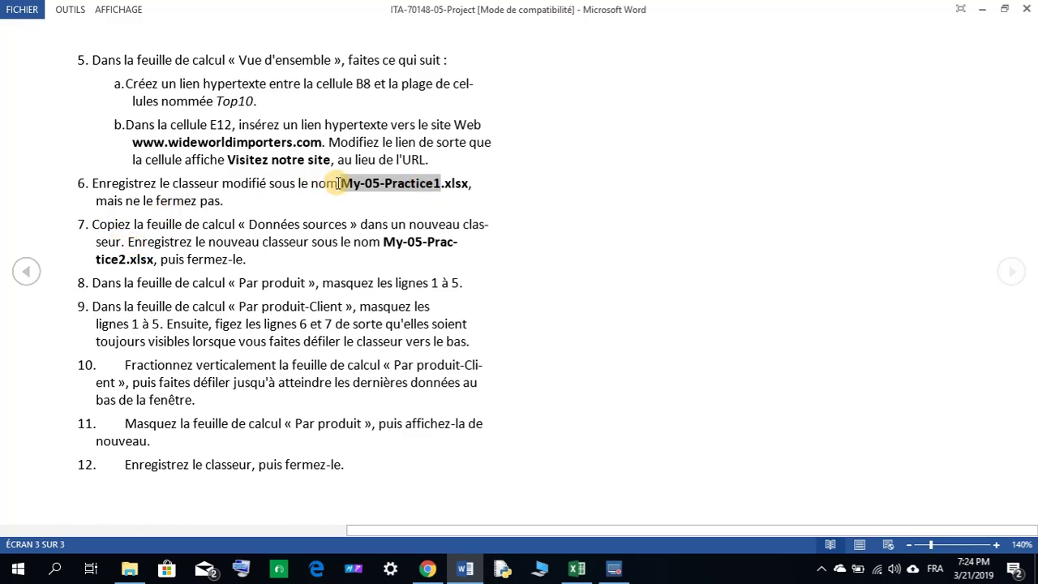
pyautogui.rightClick(384, 185)
pyautogui.click(398, 197)
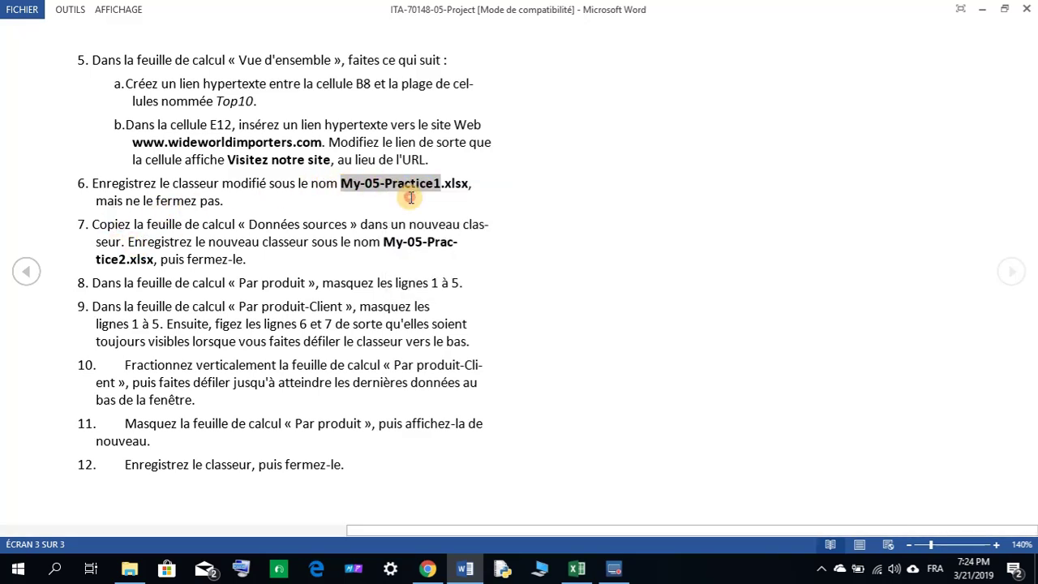
pyautogui.click(577, 567)
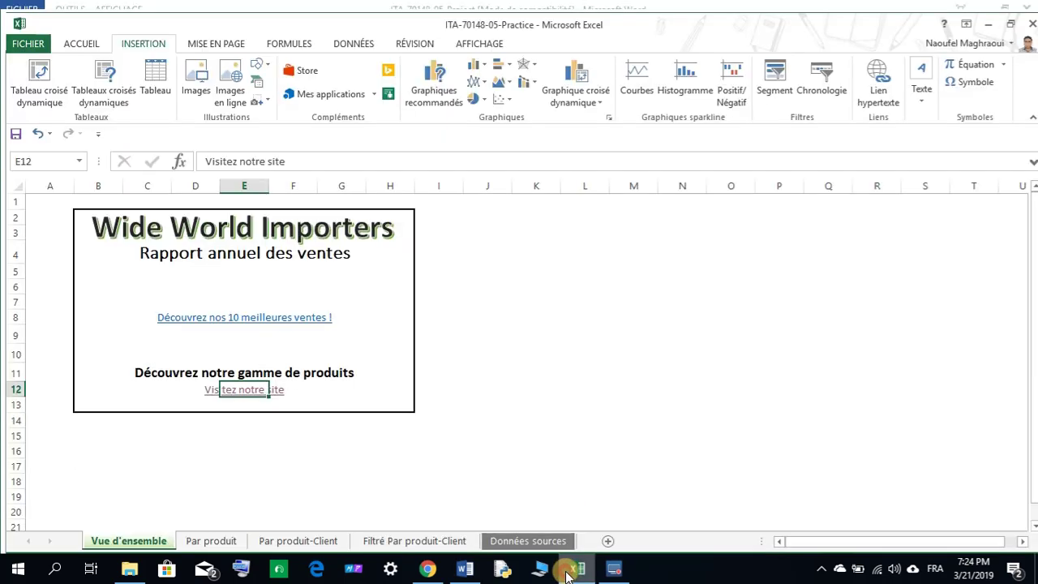
pyautogui.click(35, 49)
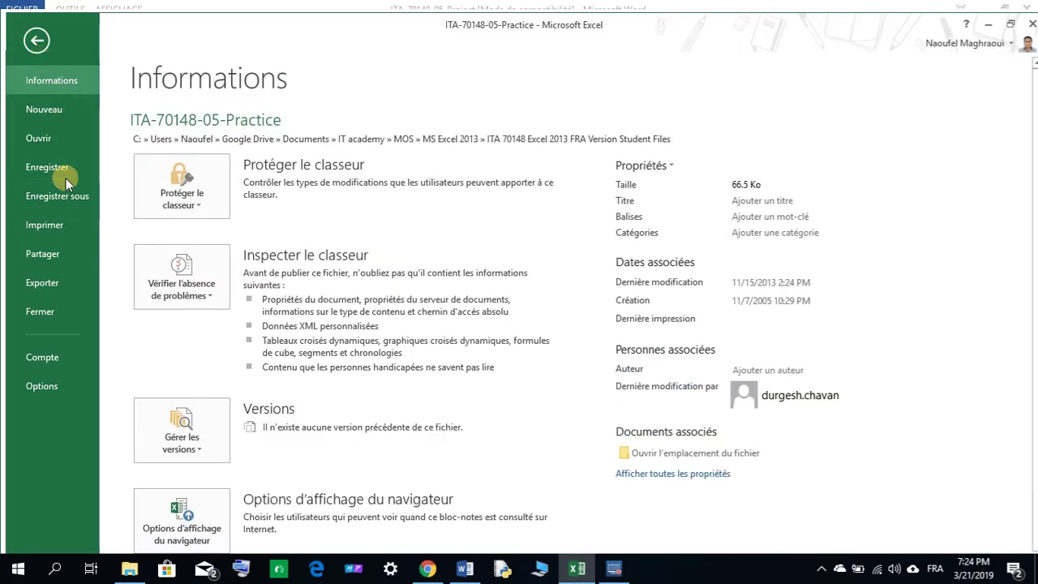
pyautogui.click(61, 200)
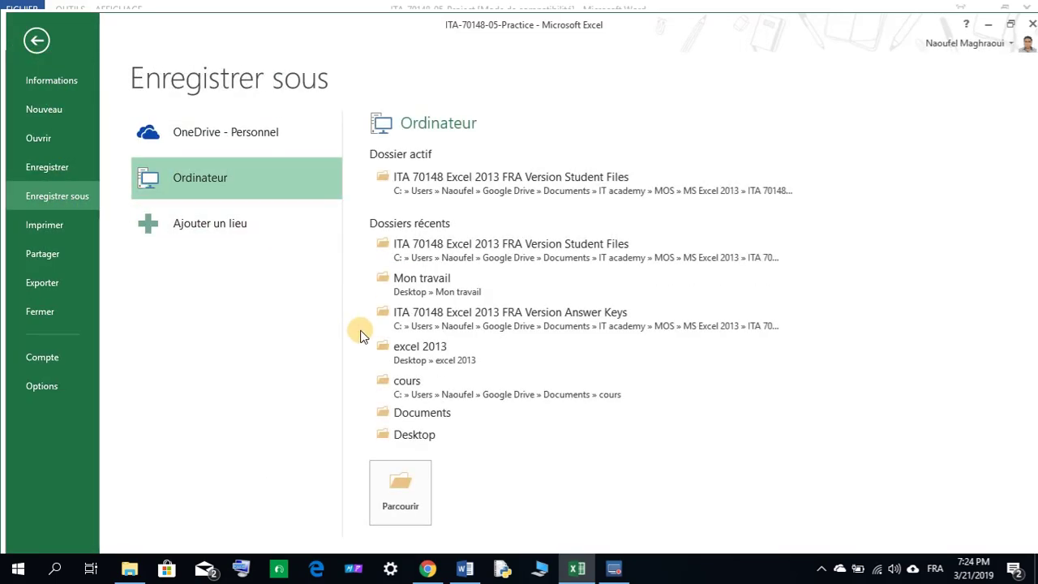
pyautogui.click(424, 282)
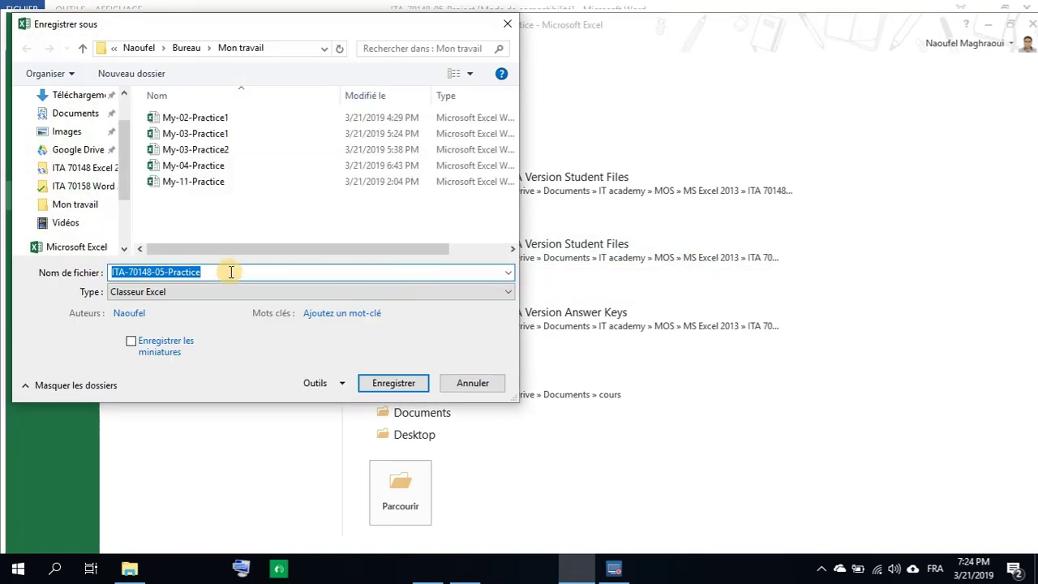
pyautogui.rightClick(163, 276)
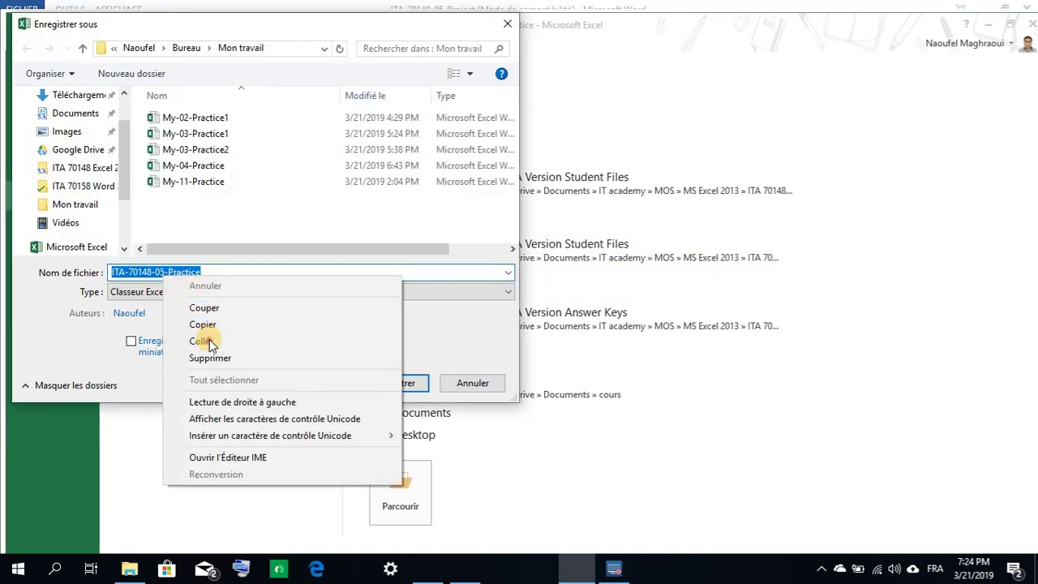
pyautogui.click(209, 341)
pyautogui.click(394, 386)
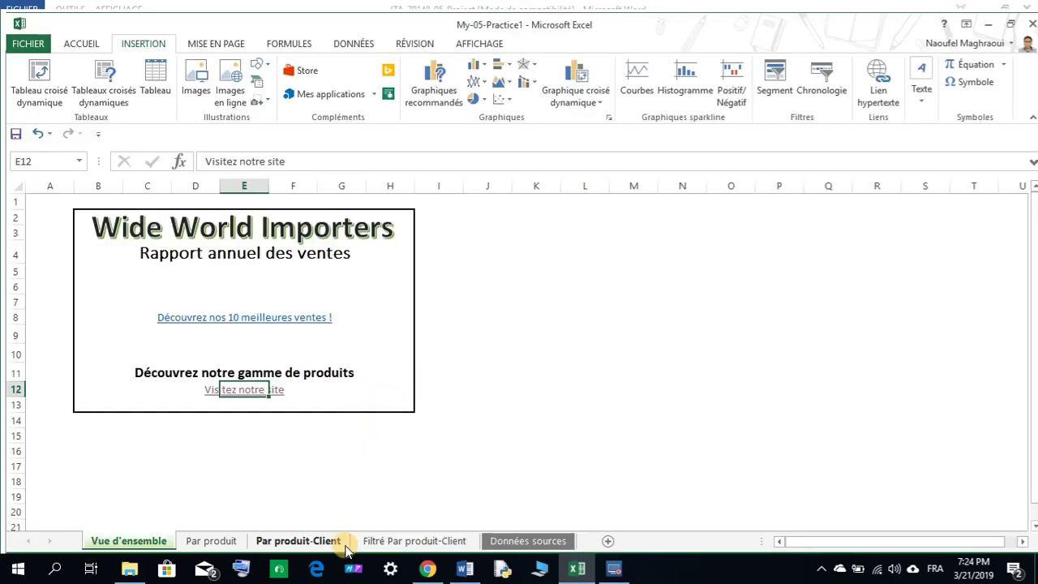
pyautogui.click(465, 568)
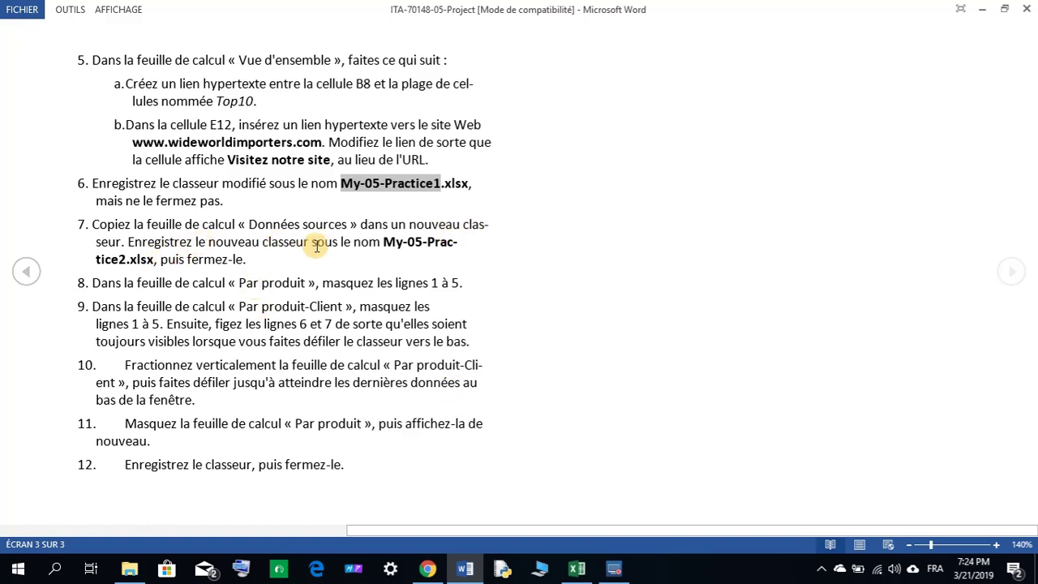
# - Open the Données sources sheet and select cells A1:F20 of the sales table
pyautogui.click(576, 570)
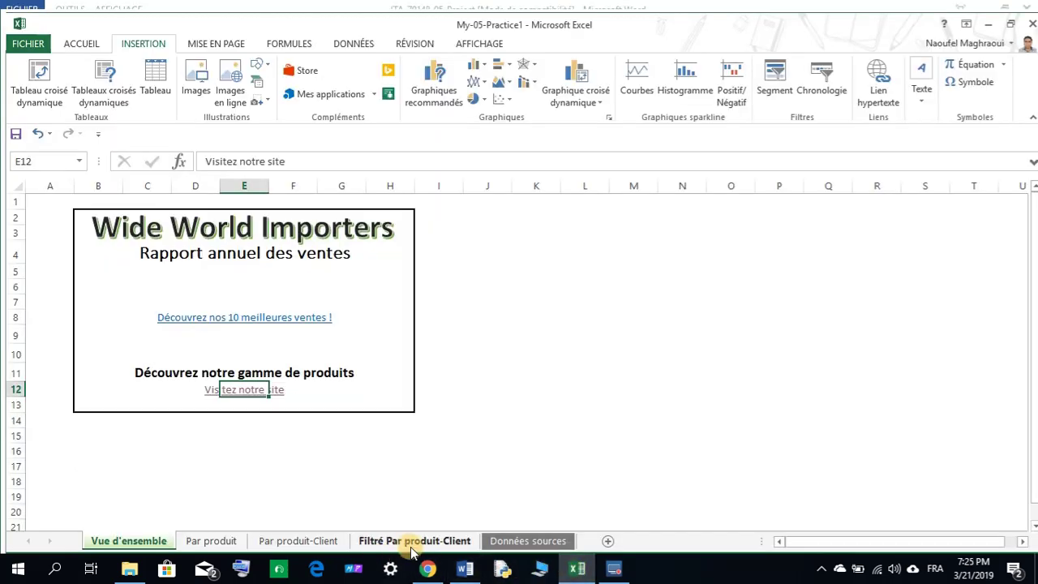
pyautogui.click(498, 545)
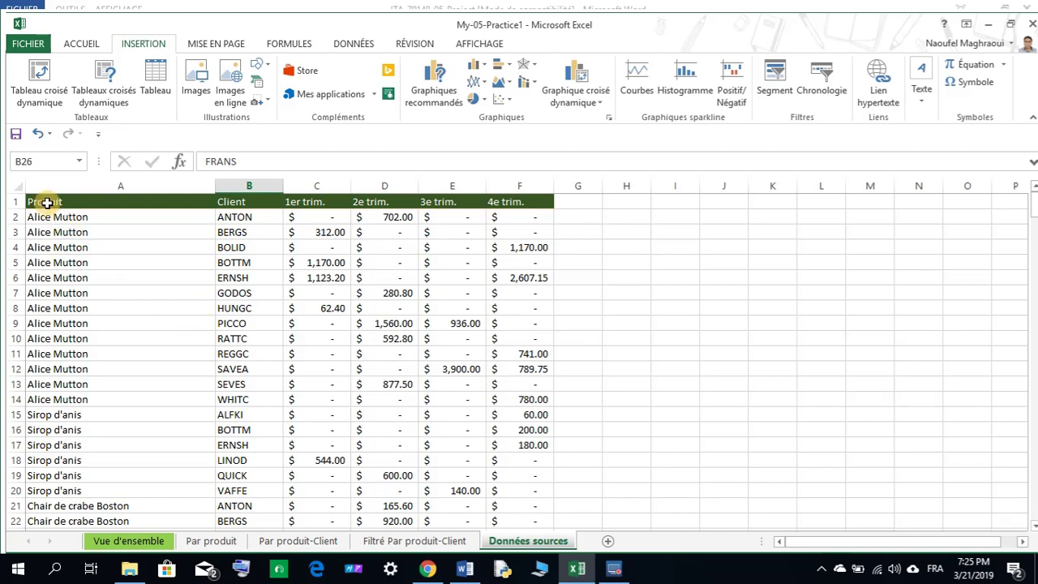
pyautogui.moveTo(46, 201); pyautogui.dragTo(509, 491)
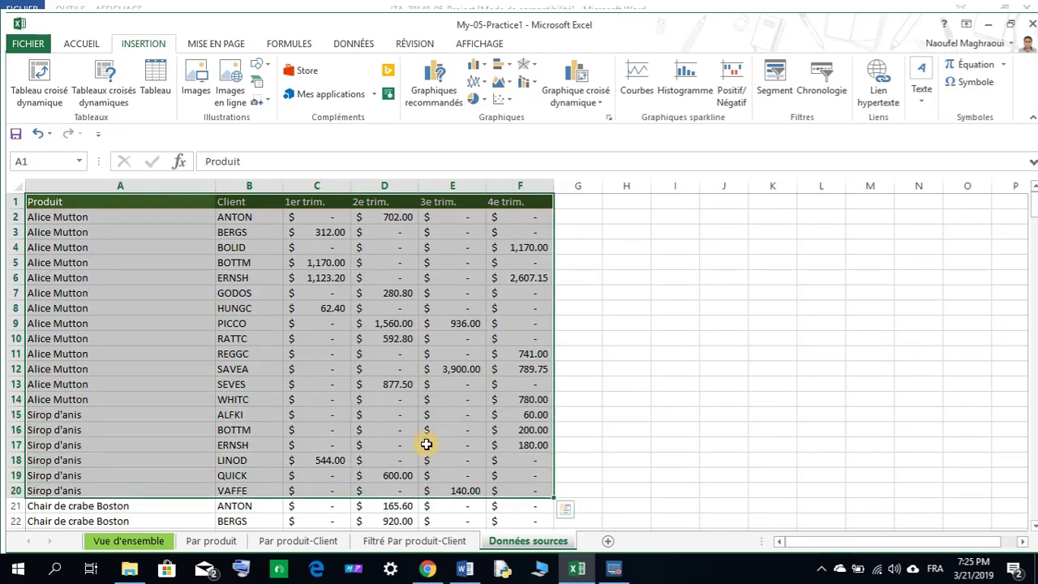
pyautogui.rightClick(331, 359)
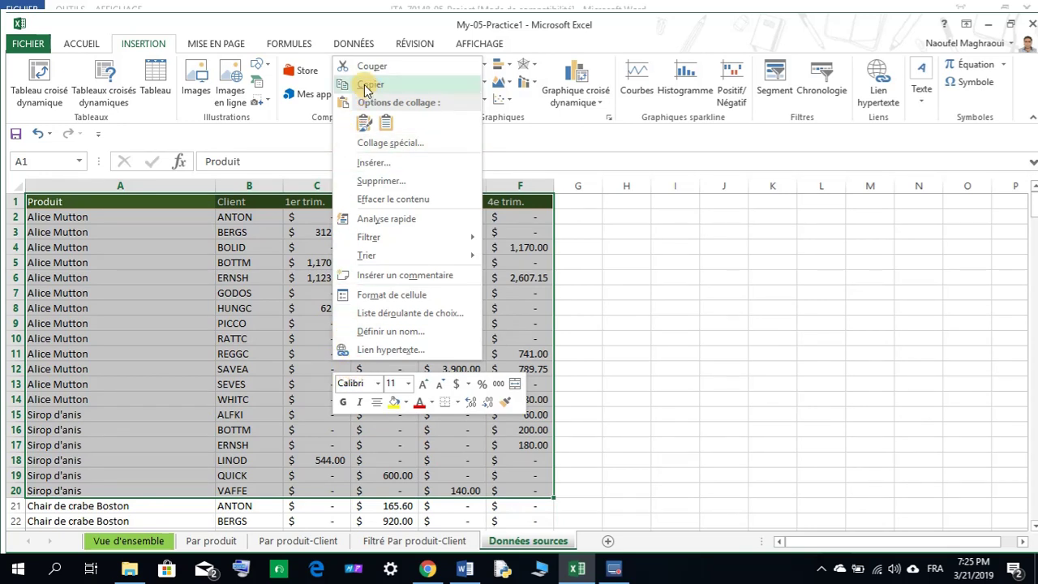
pyautogui.press('Escape')
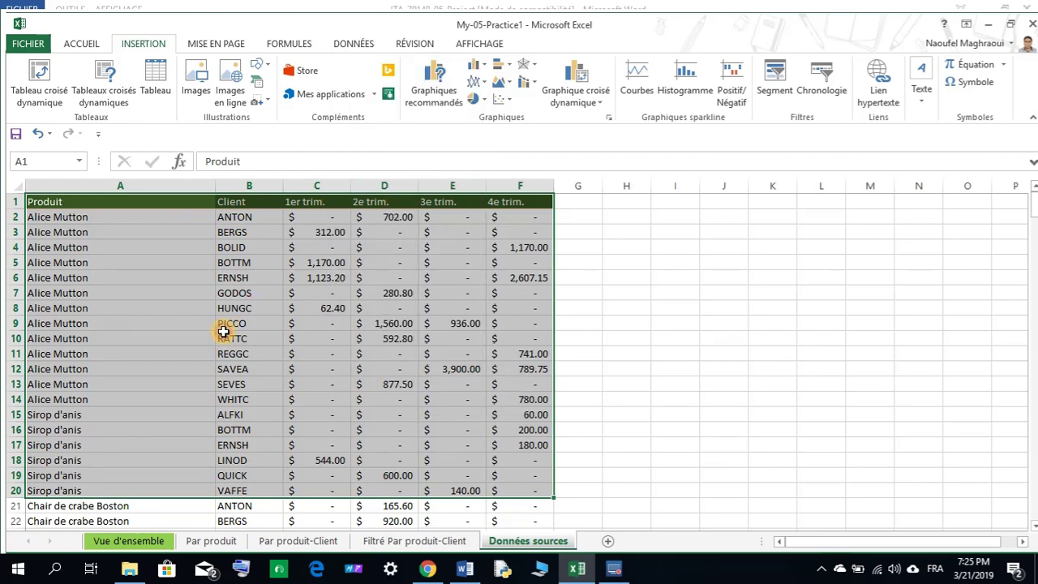
pyautogui.click(225, 321)
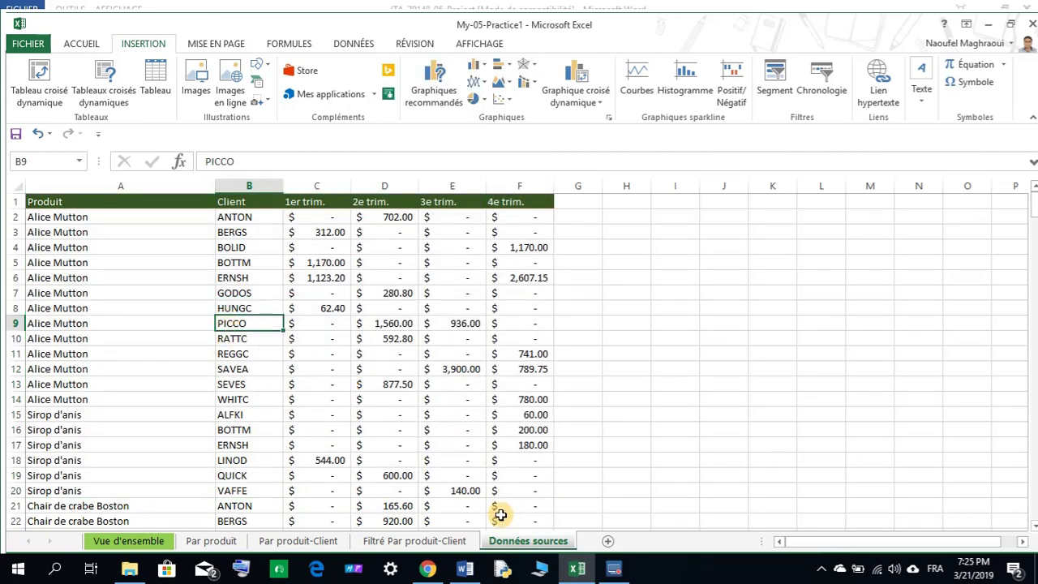
# - Copy the Données sources sheet to (nouveau classeur) using Déplacer ou copier with Créer une copie
pyautogui.rightClick(532, 547)
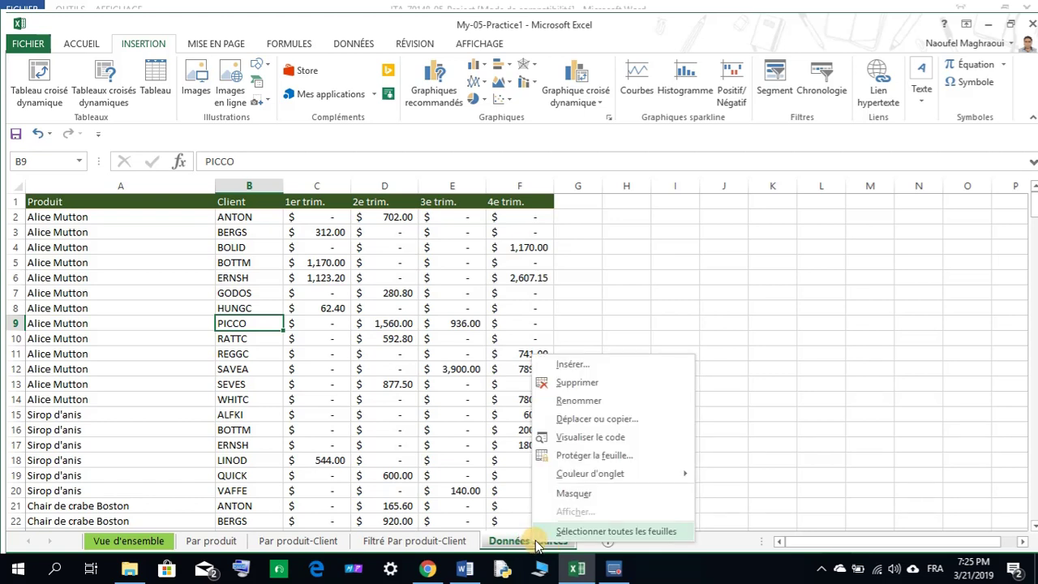
pyautogui.moveTo(577, 466)
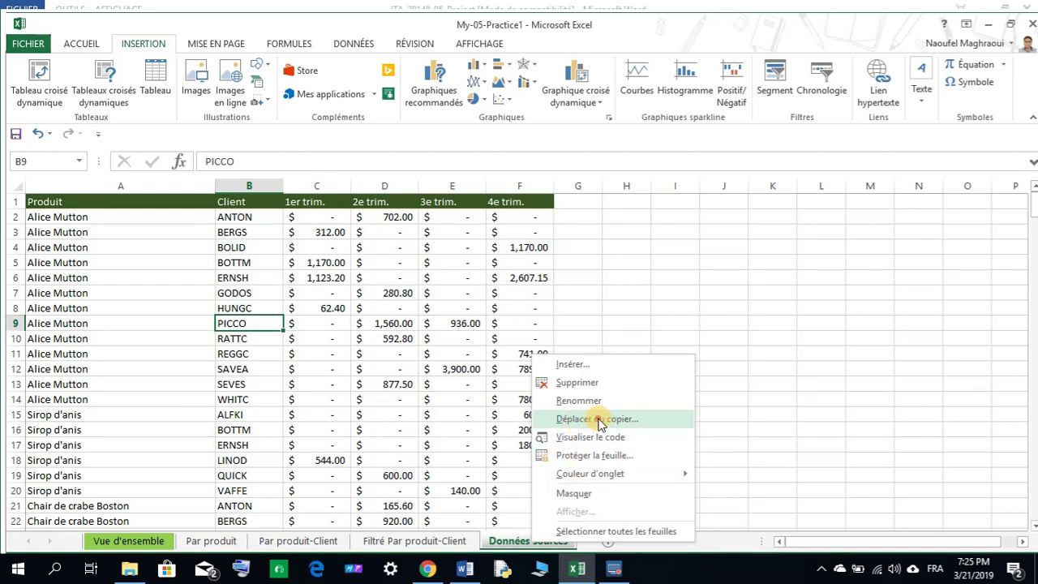
pyautogui.click(600, 423)
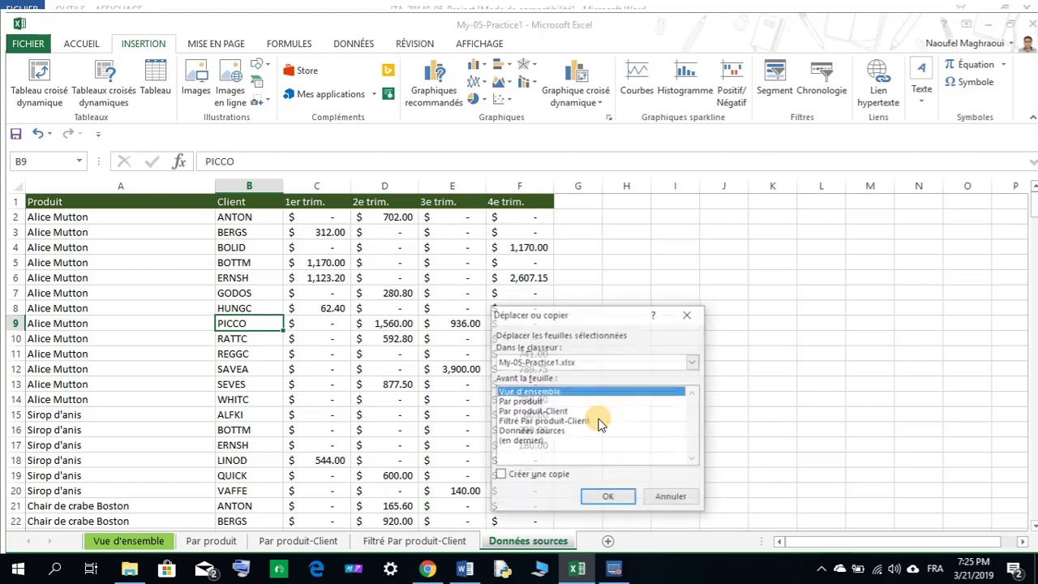
pyautogui.click(502, 476)
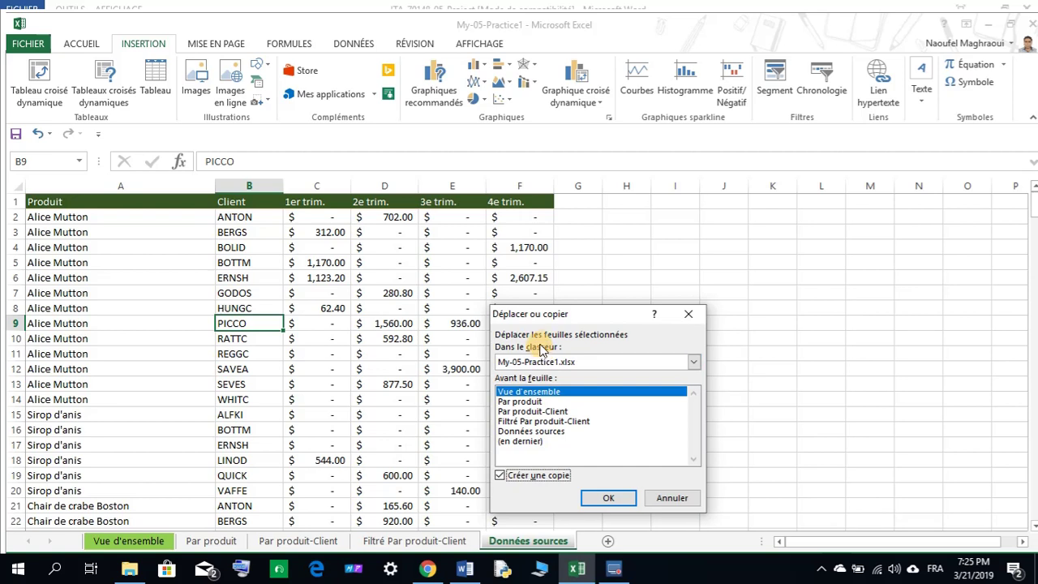
pyautogui.click(692, 364)
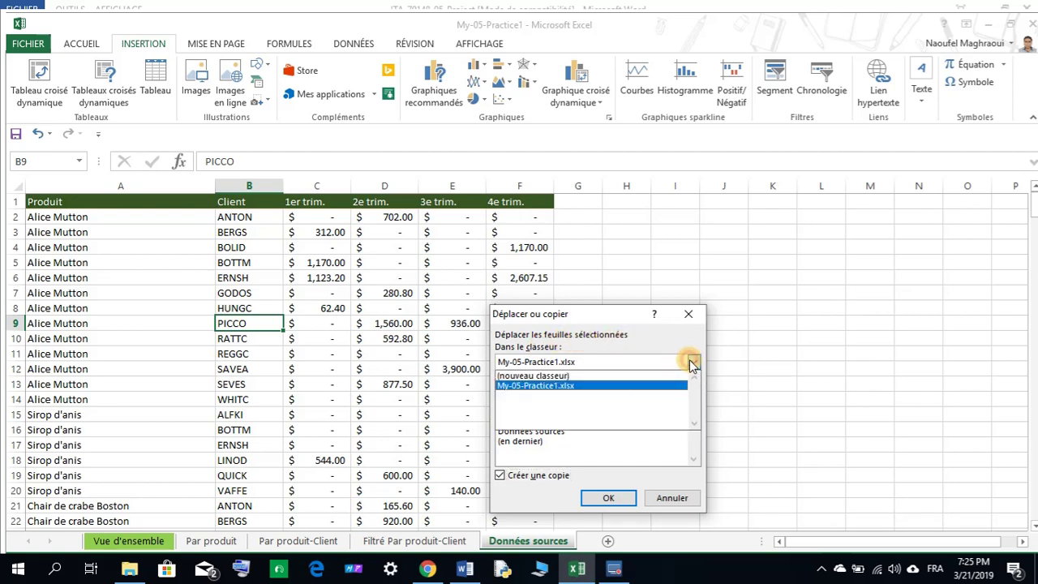
pyautogui.click(560, 375)
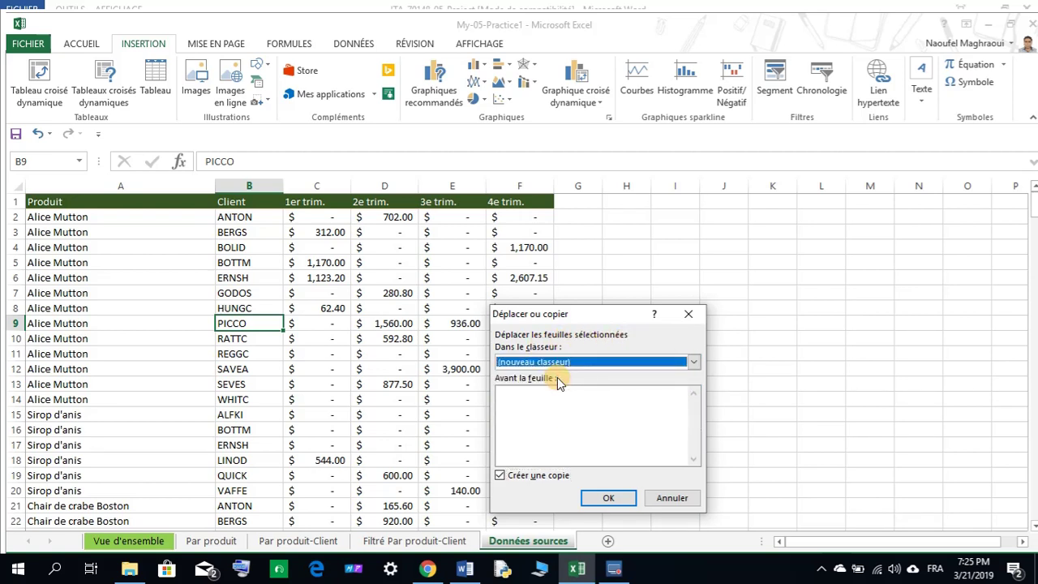
pyautogui.click(609, 500)
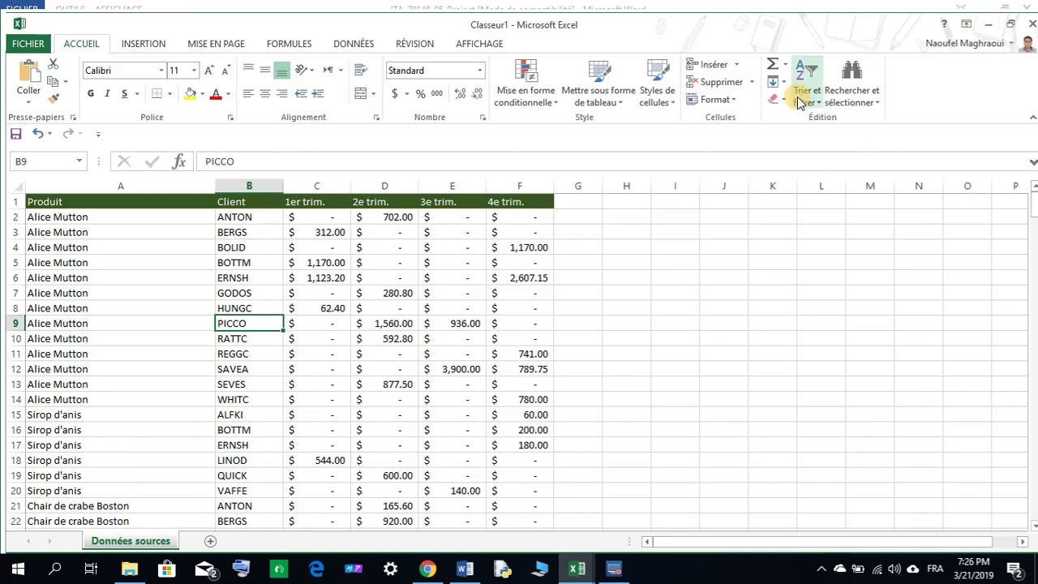
pyautogui.moveTo(569, 573)
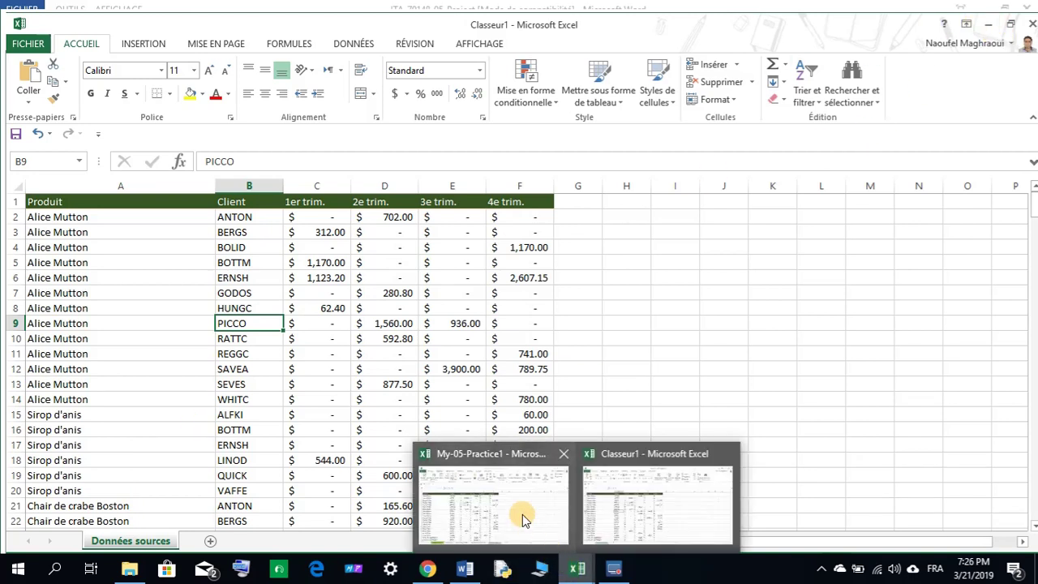
pyautogui.moveTo(522, 514)
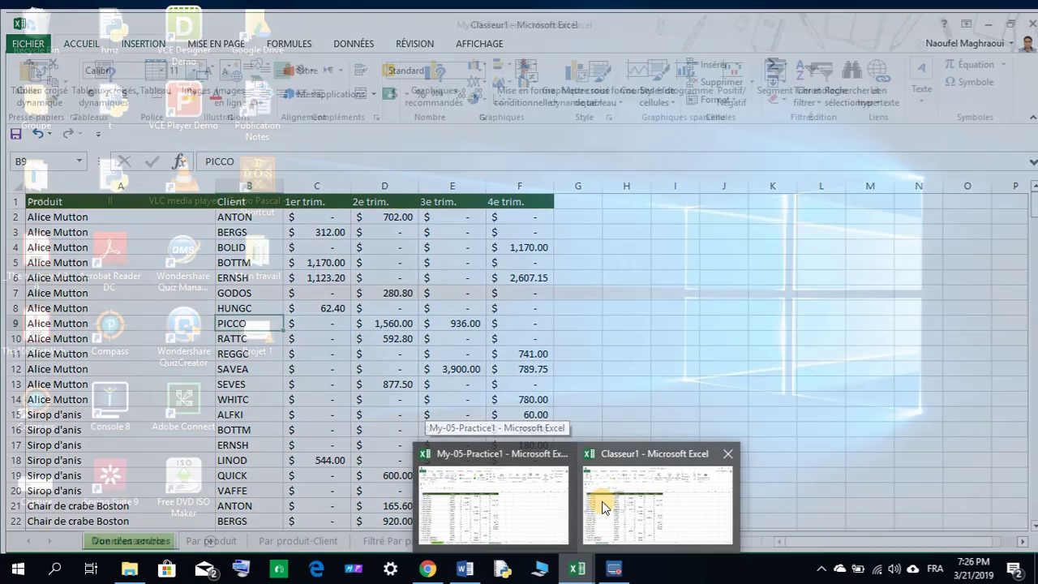
pyautogui.moveTo(655, 496)
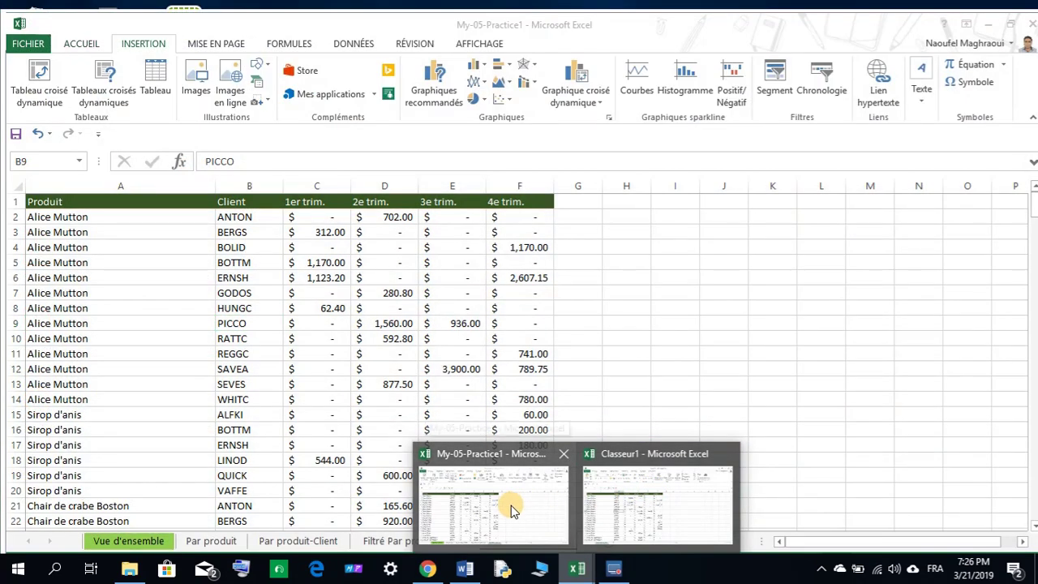
pyautogui.click(510, 505)
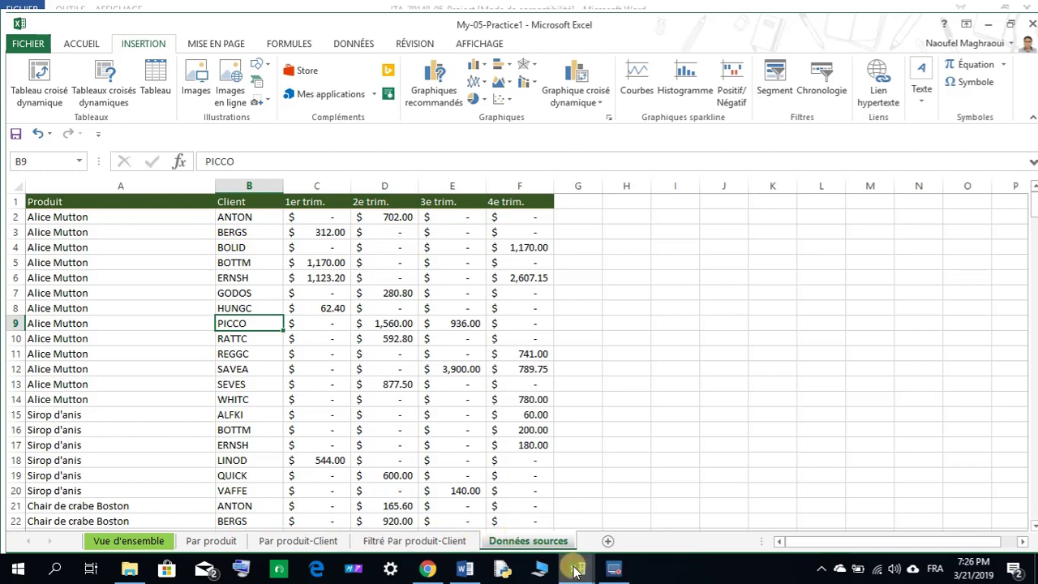
pyautogui.click(627, 513)
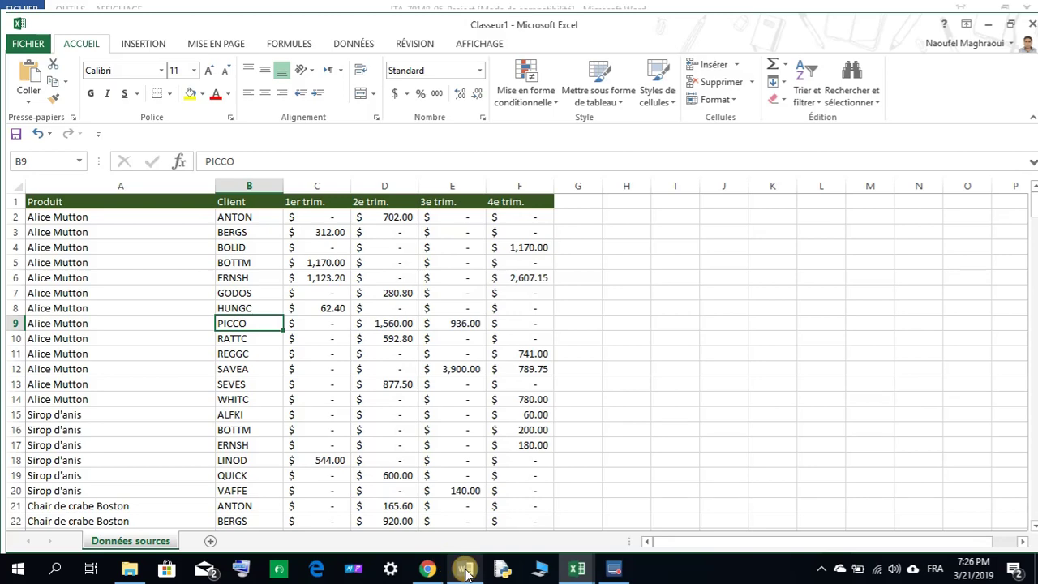
# - Copy the file name My-05-Practice2 from the Word instructions
pyautogui.moveTo(466, 573)
pyautogui.click(465, 503)
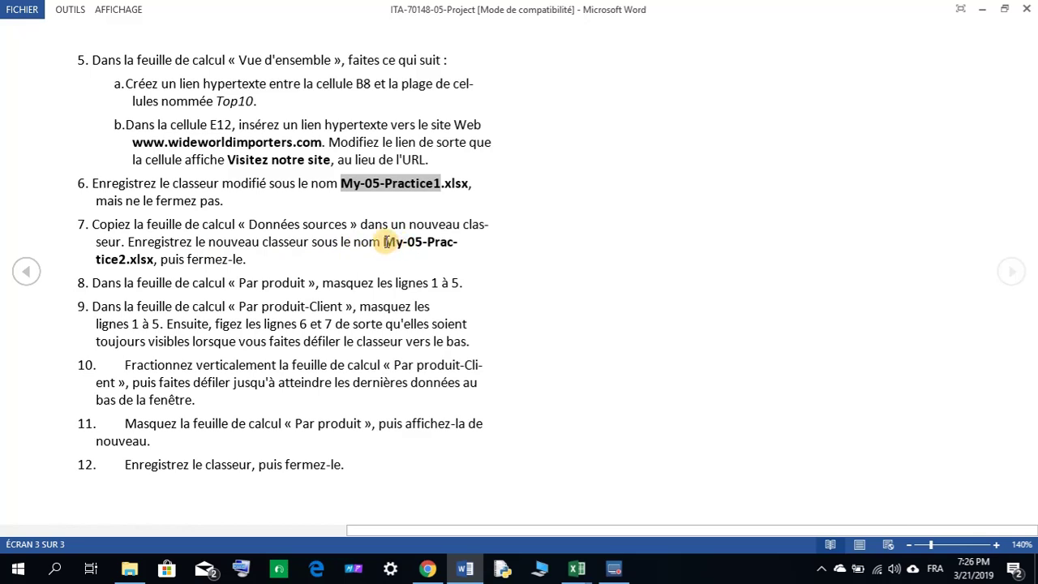
pyautogui.moveTo(384, 242); pyautogui.dragTo(130, 261)
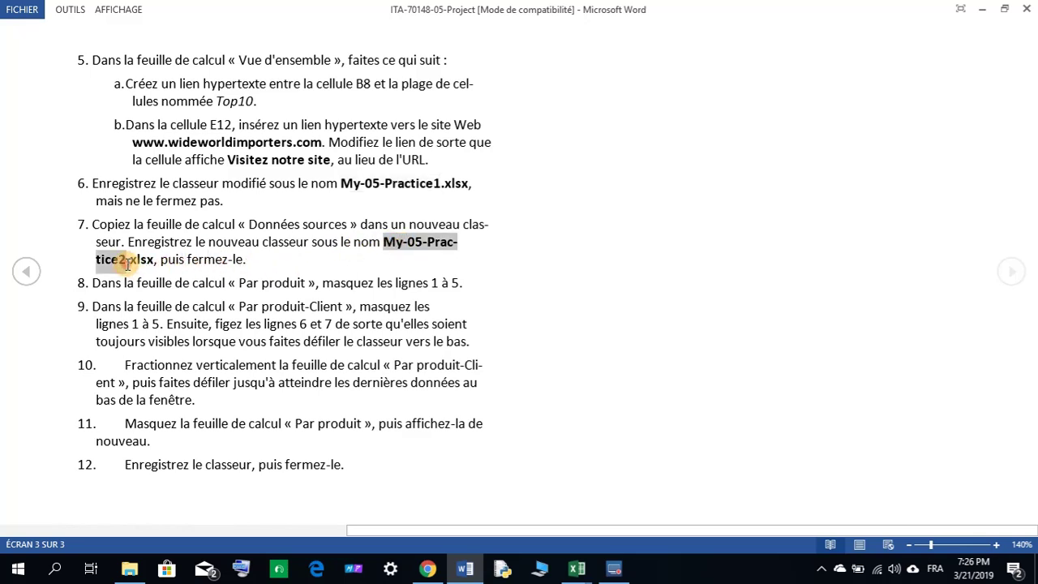
pyautogui.rightClick(397, 241)
pyautogui.click(419, 248)
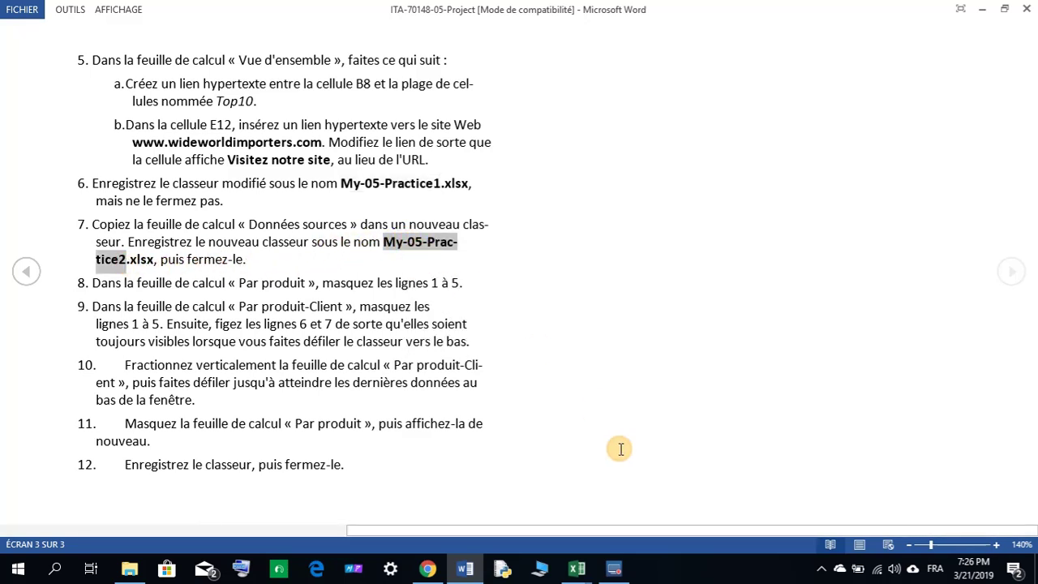
# - Save Classeur1 as My-05-Practice2 in the Mon travail folder on this computer
pyautogui.moveTo(577, 567)
pyautogui.click(616, 494)
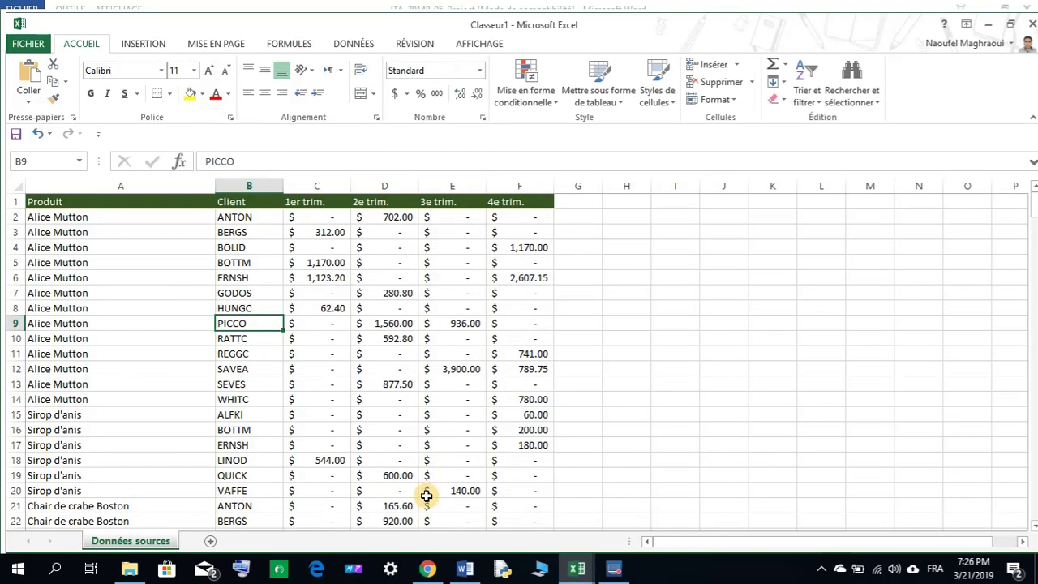
pyautogui.click(27, 43)
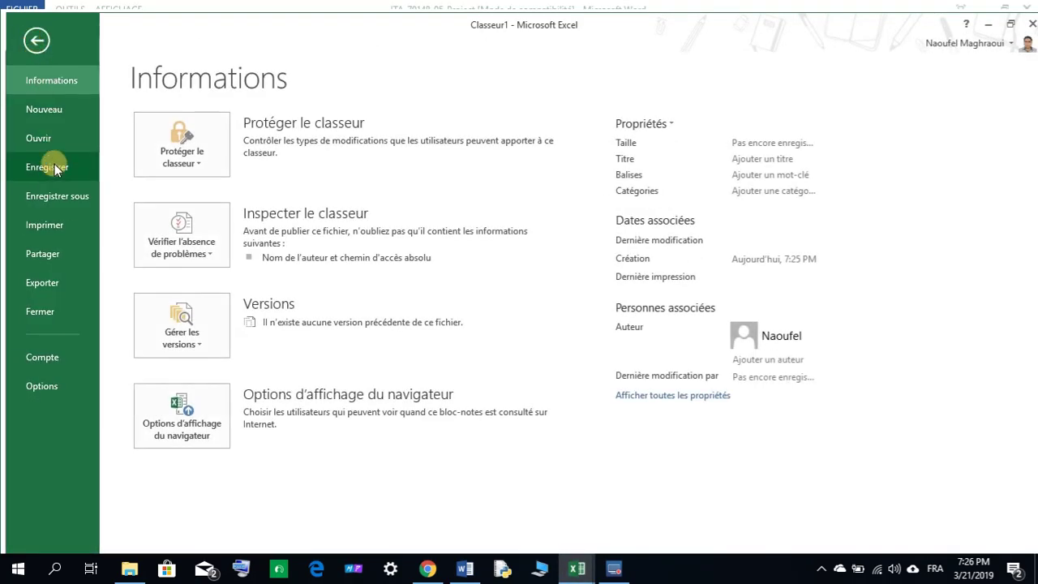
pyautogui.click(58, 195)
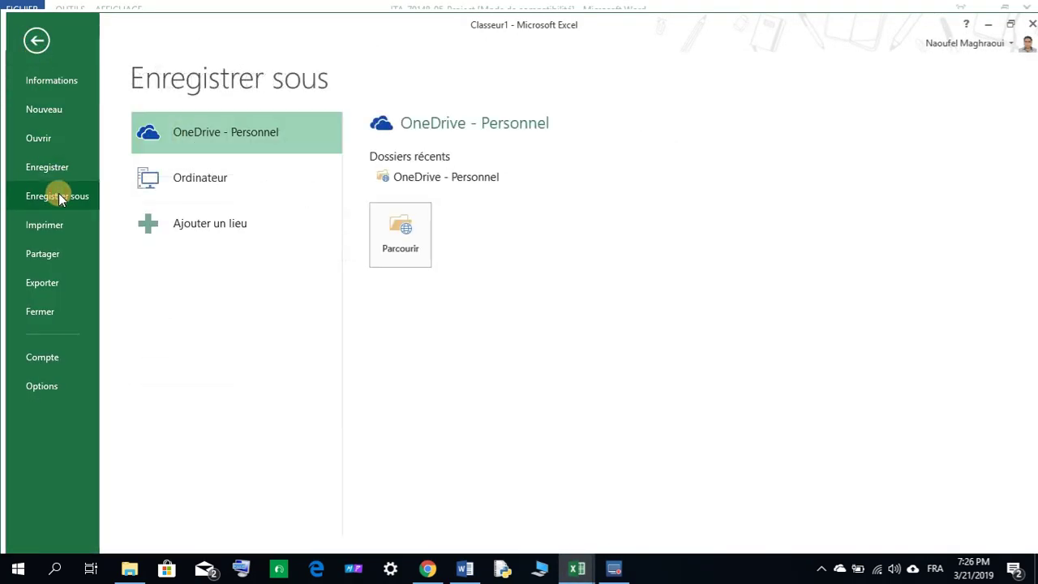
pyautogui.click(211, 183)
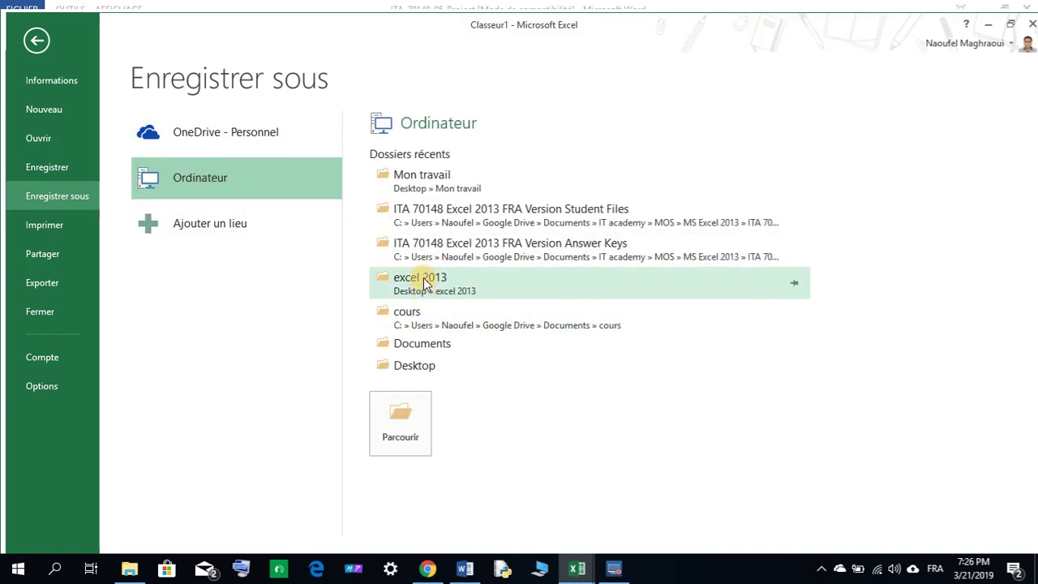
pyautogui.click(413, 179)
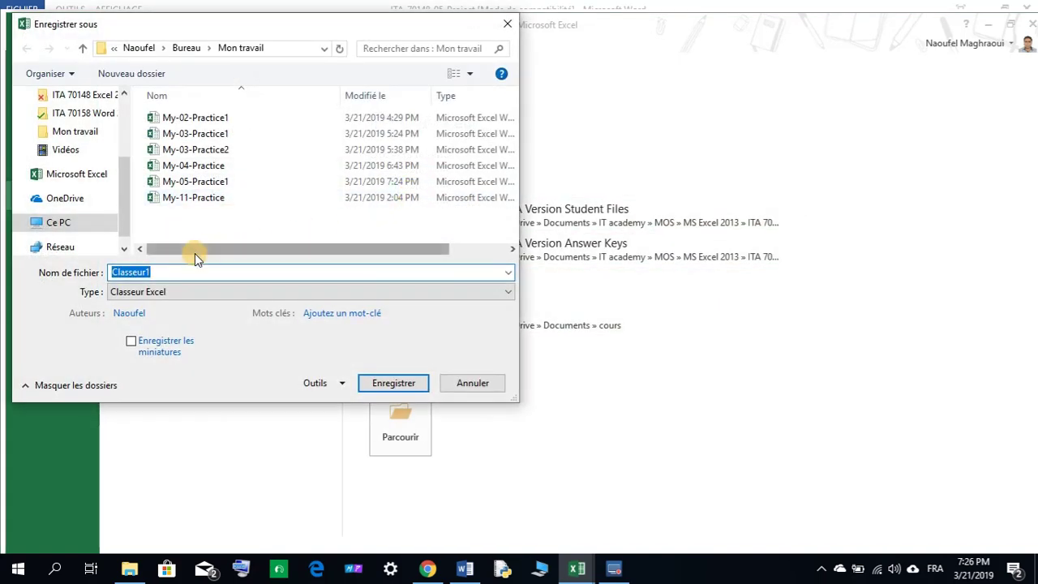
pyautogui.rightClick(142, 273)
pyautogui.click(183, 339)
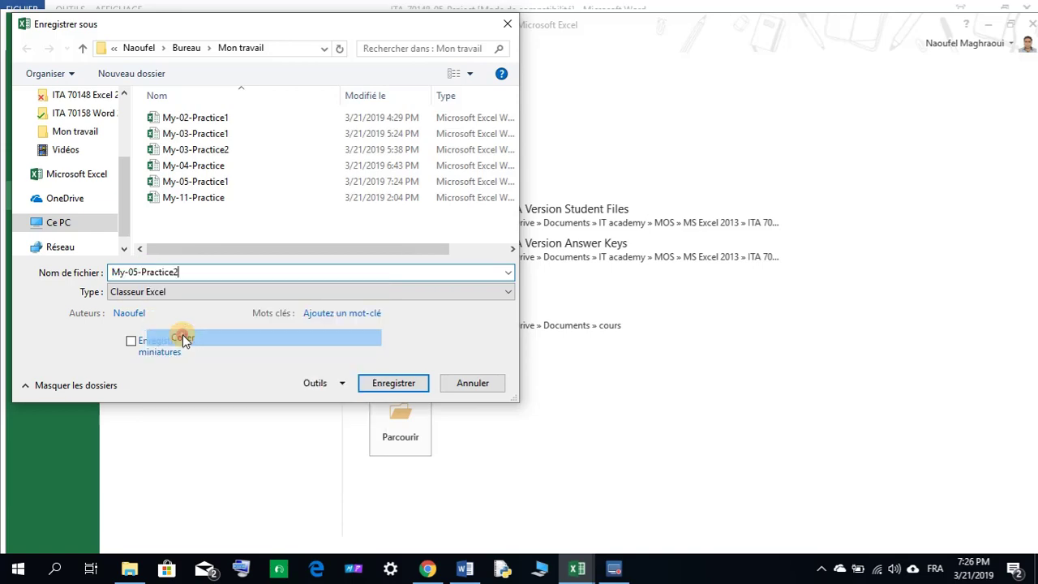
pyautogui.click(390, 382)
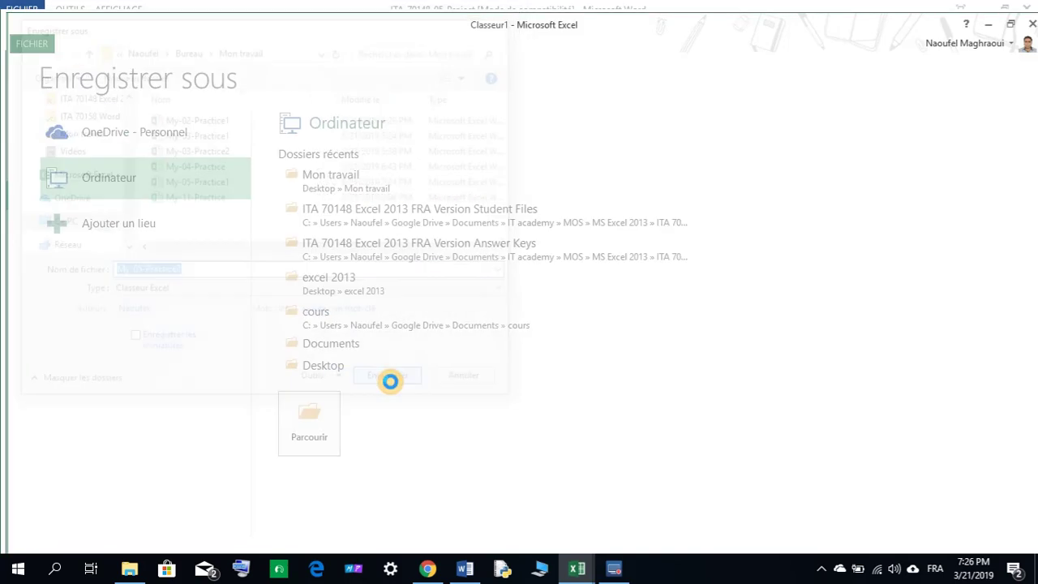
pyautogui.click(465, 570)
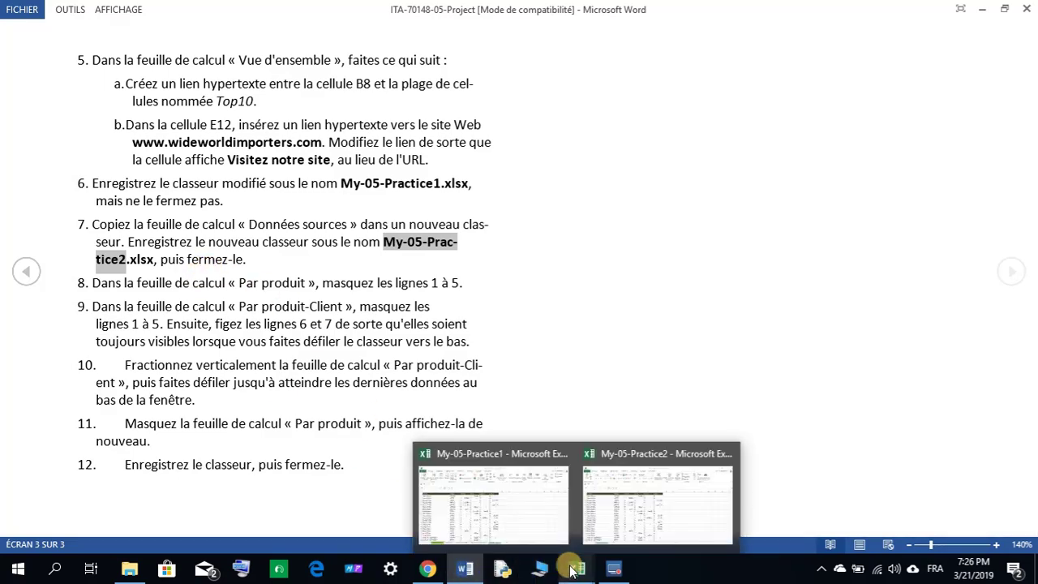
# - Close the My-05-Practice2 workbook
pyautogui.click(606, 519)
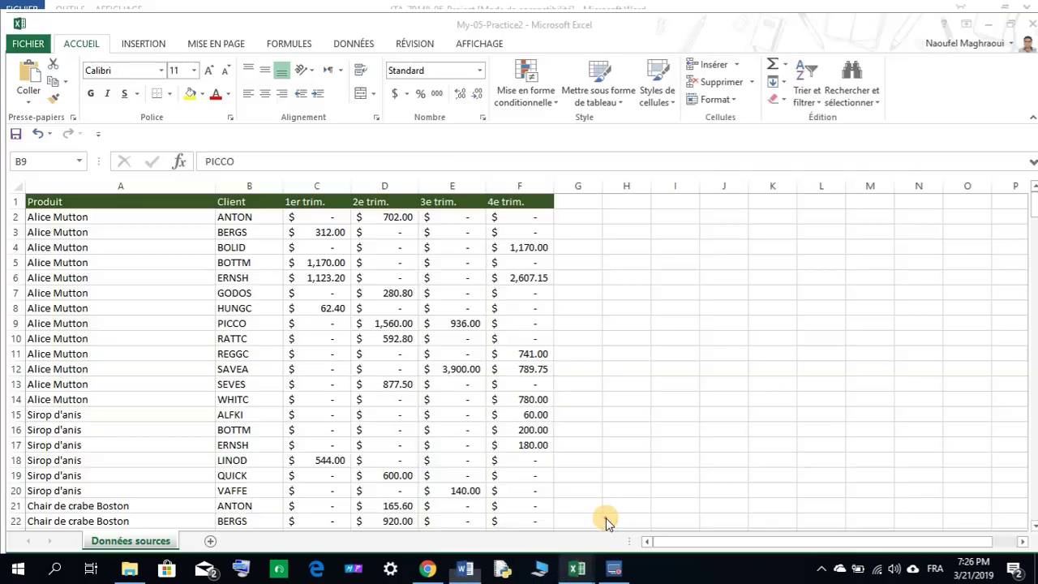
pyautogui.click(1032, 24)
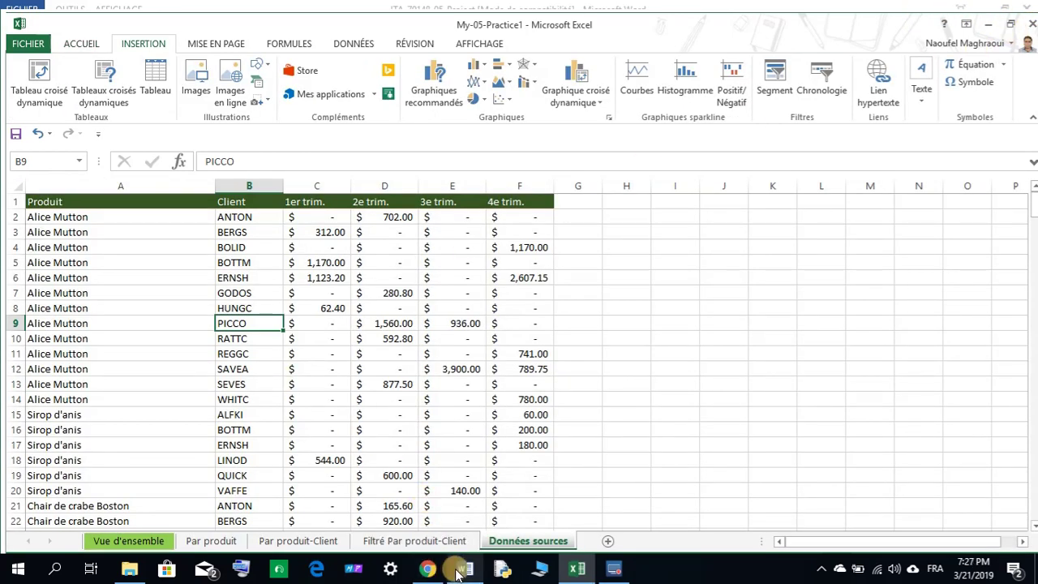
pyautogui.click(462, 566)
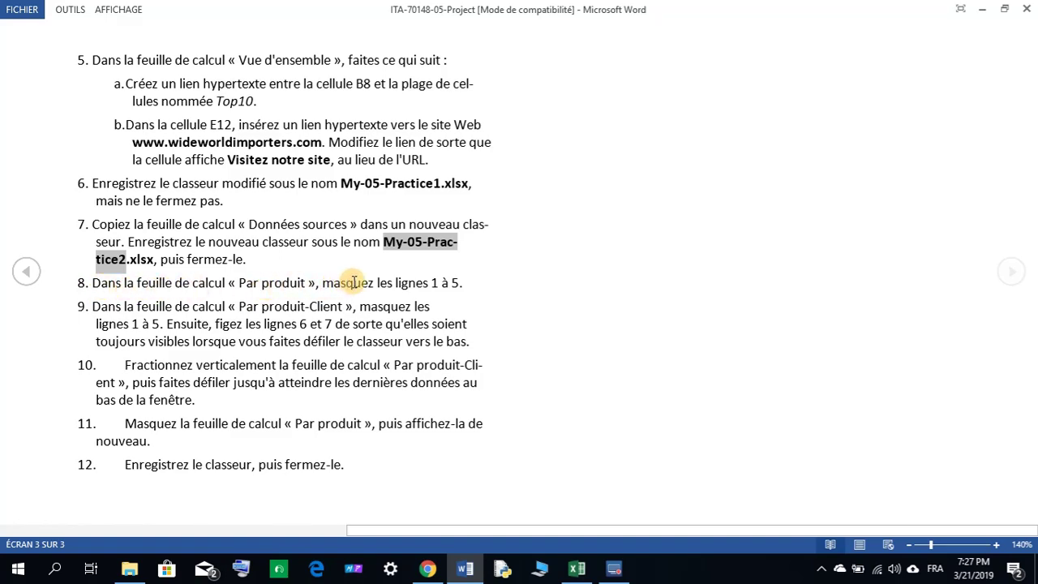
# - Hide rows 1 to 5 on the Par produit sheet of My-05-Practice1
pyautogui.click(579, 570)
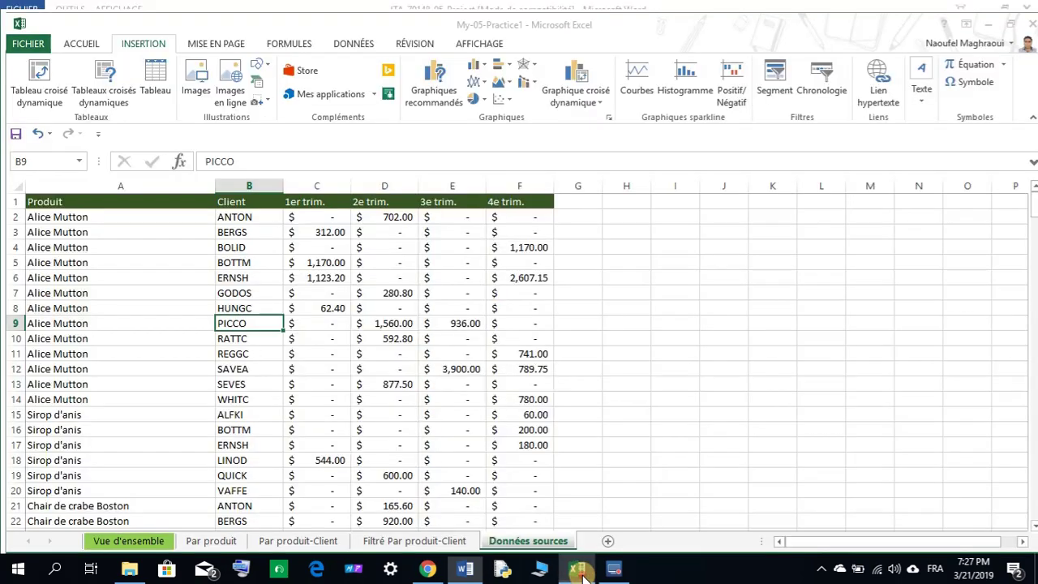
pyautogui.click(207, 541)
pyautogui.scroll(6, 69, 333)
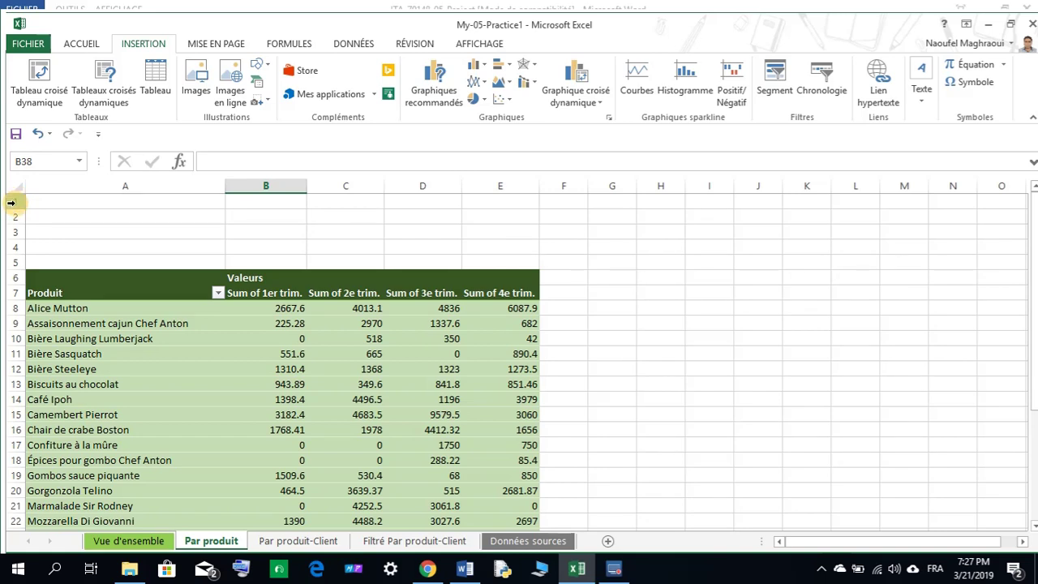
pyautogui.moveTo(11, 203); pyautogui.dragTo(9, 261)
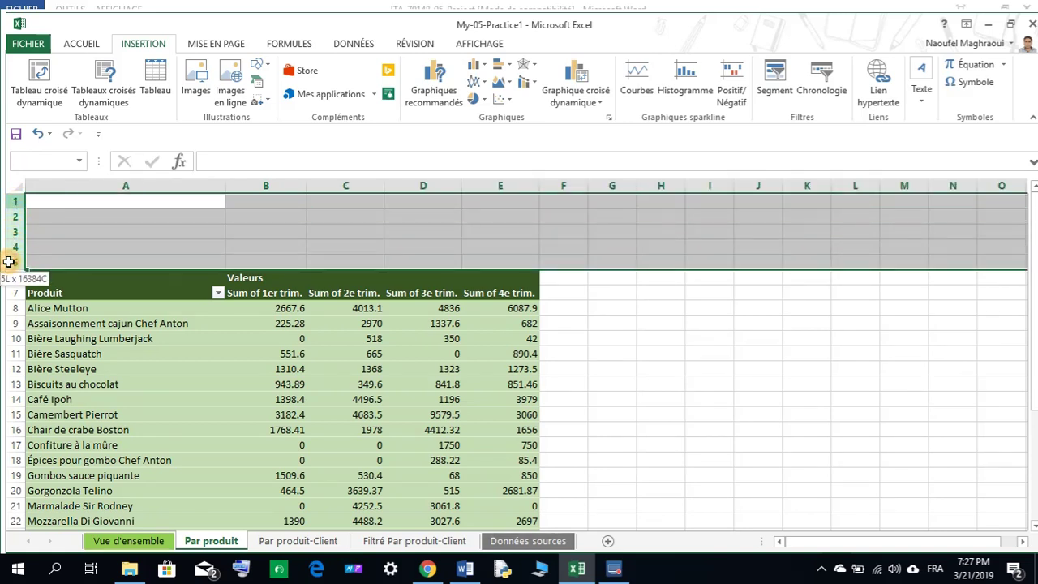
pyautogui.rightClick(59, 223)
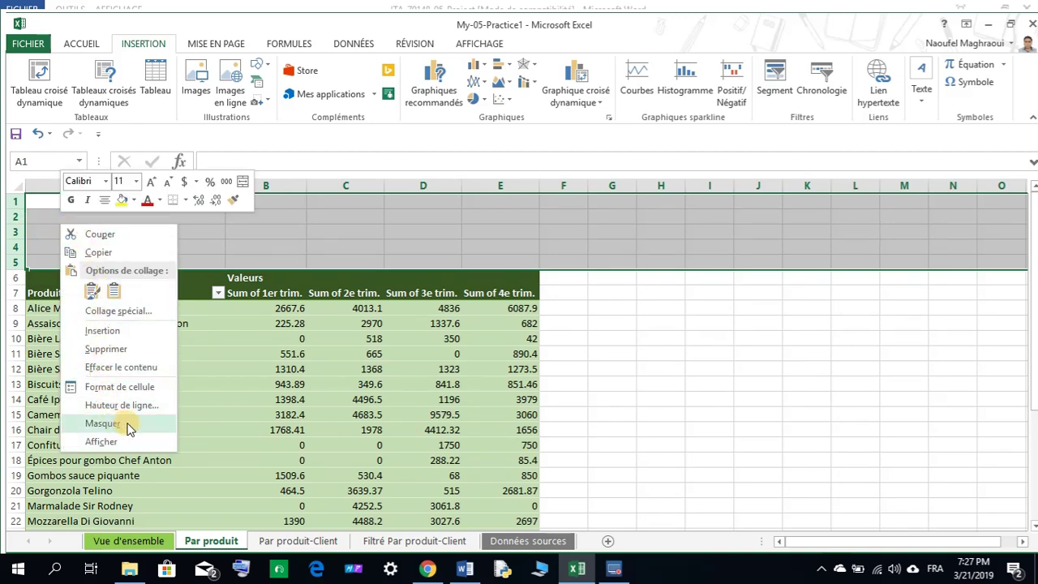
pyautogui.click(102, 423)
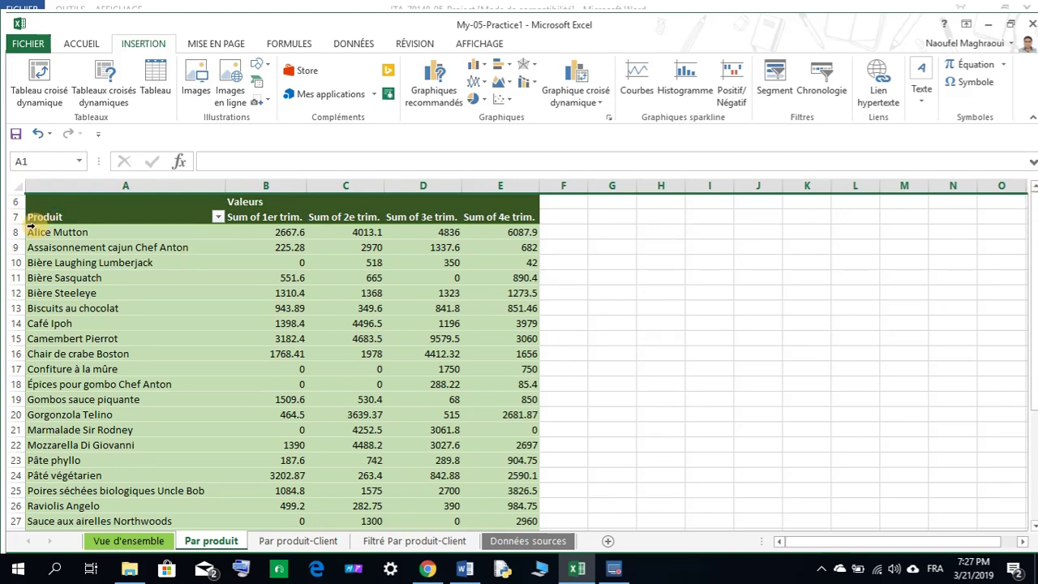
# - On Par produit-Client, close the PivotTable Fields pane and jump to the top with Ctrl+Home
pyautogui.click(464, 568)
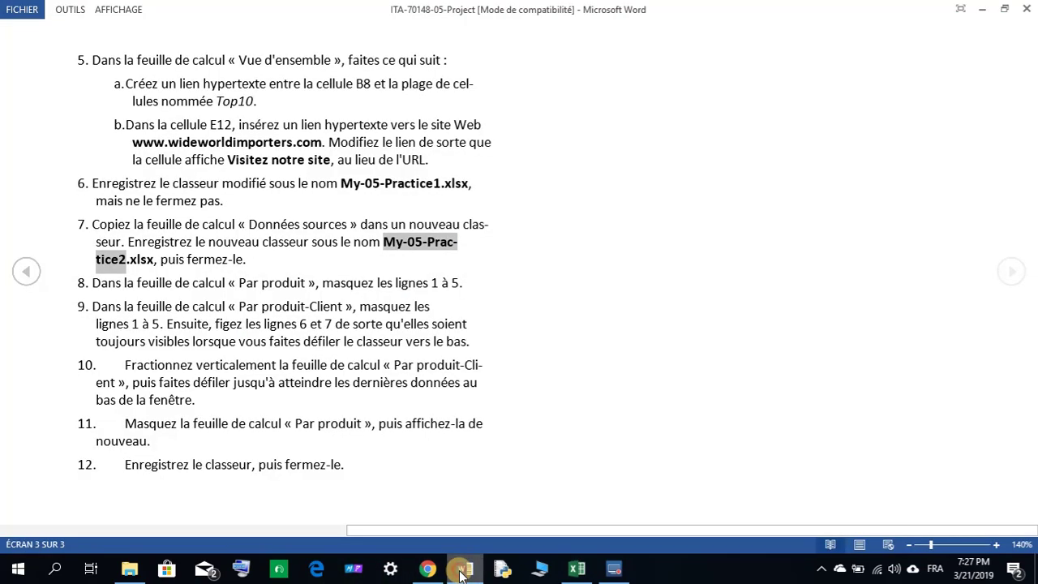
pyautogui.click(290, 287)
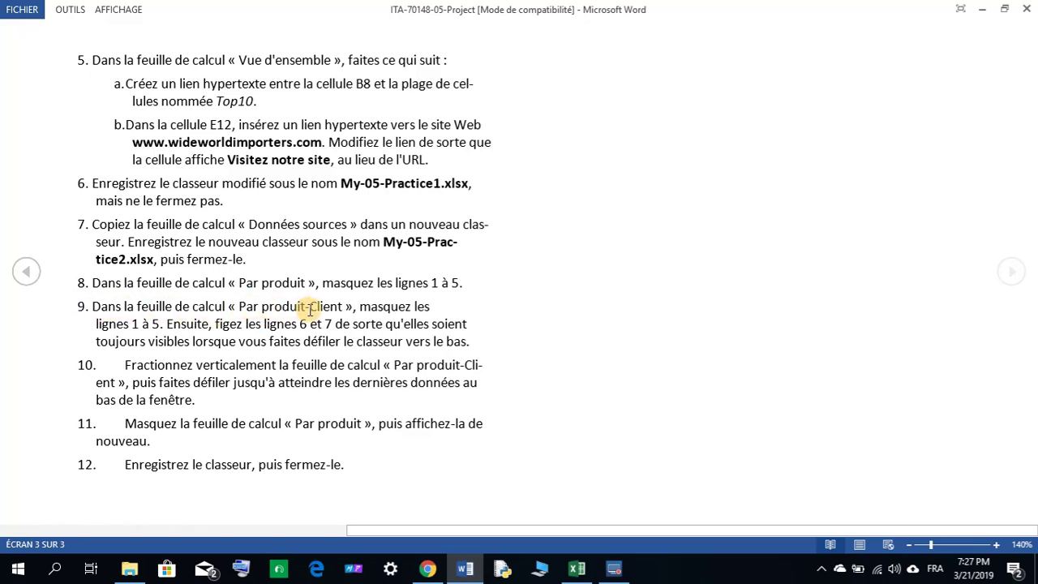
pyautogui.click(576, 567)
pyautogui.click(322, 537)
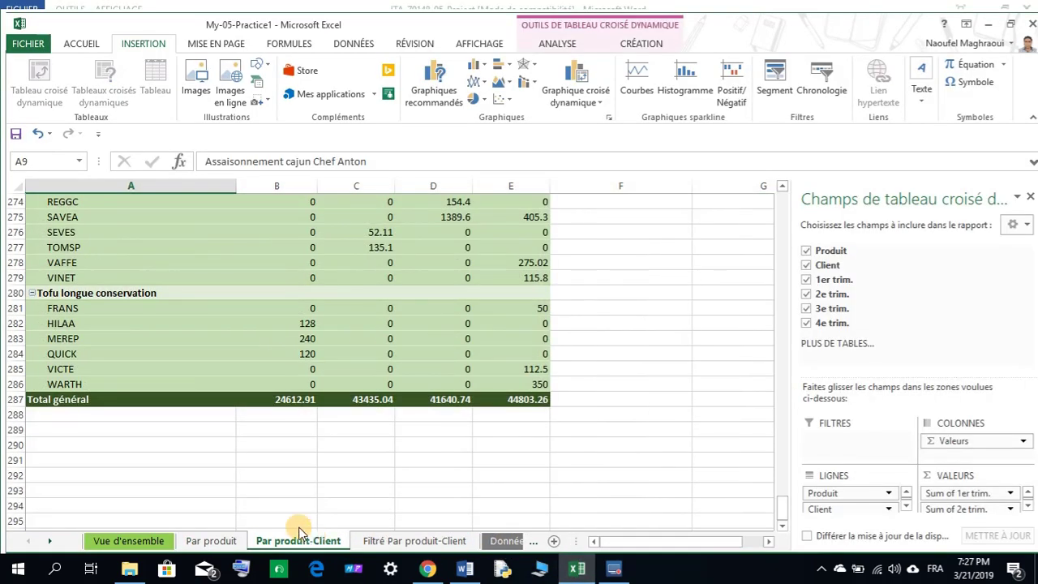
pyautogui.scroll(6, 294, 461)
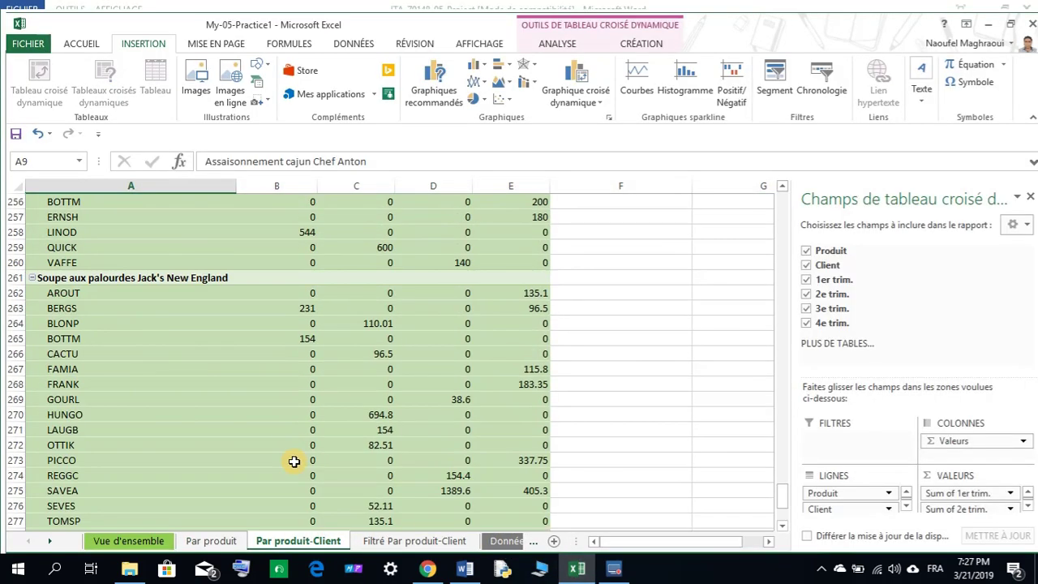
pyautogui.click(1029, 199)
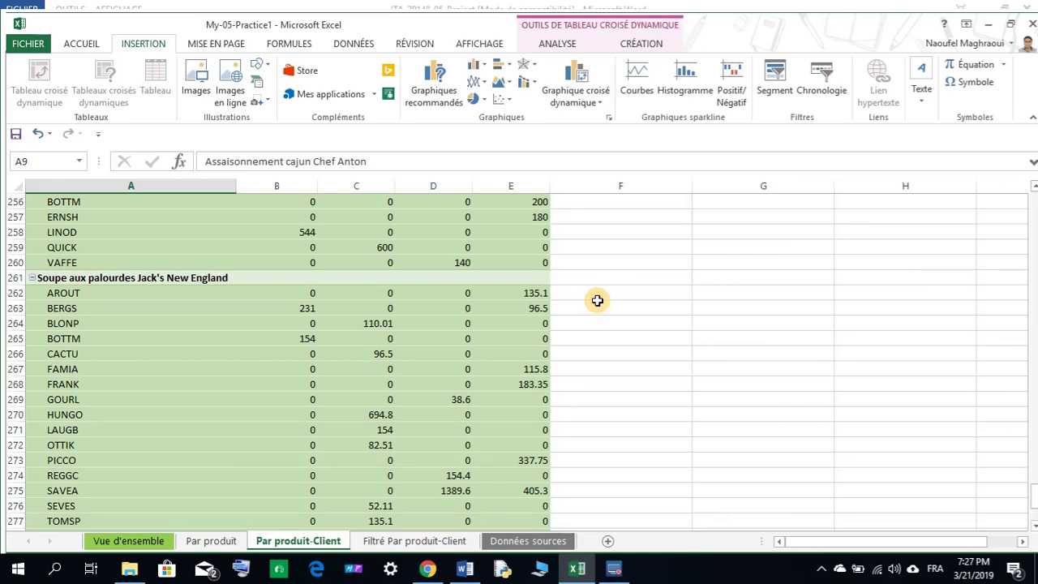
pyautogui.hotkey('ctrl', 'Home')
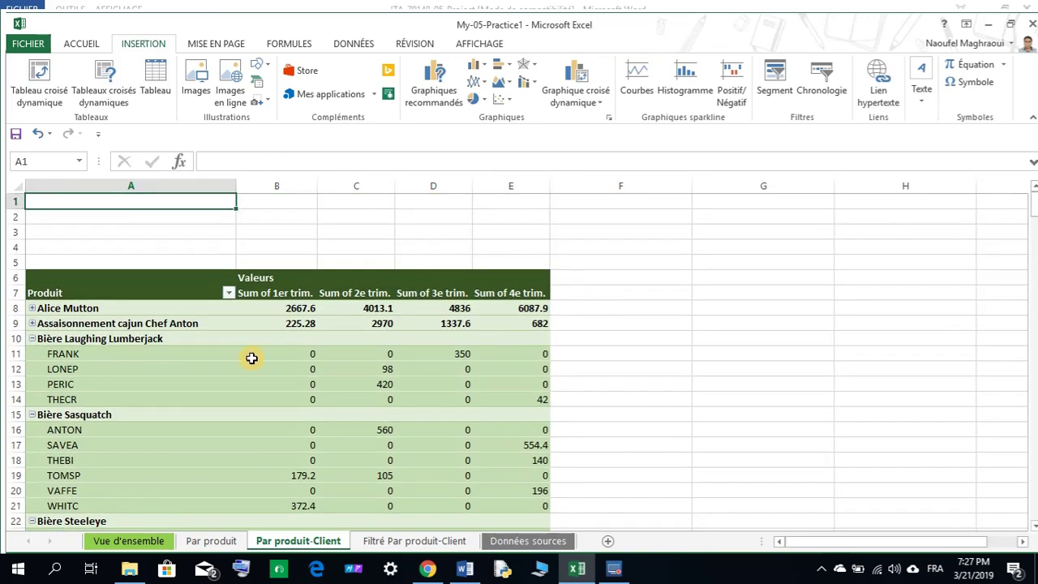
pyautogui.click(465, 567)
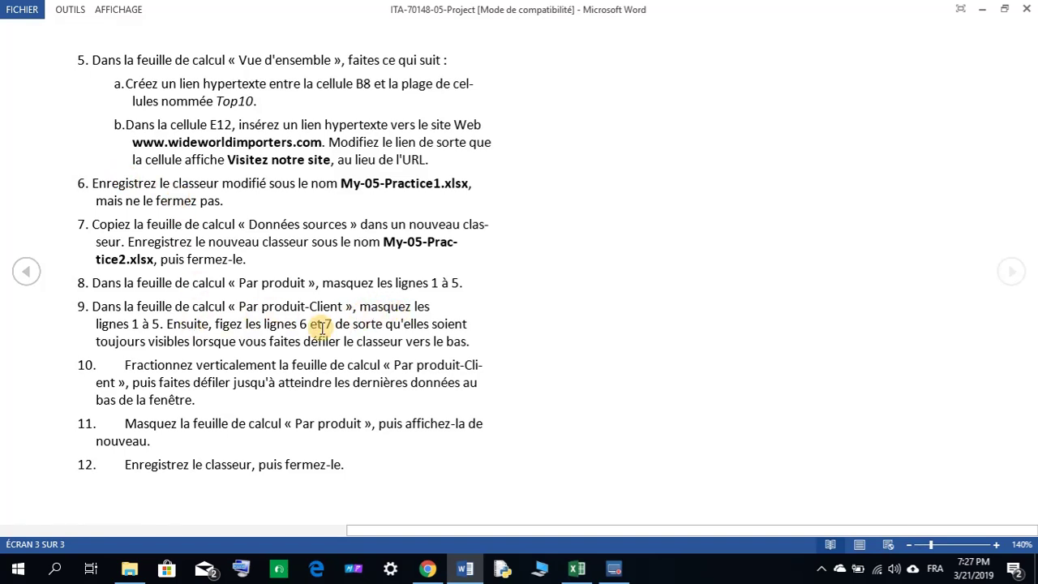
pyautogui.click(587, 572)
# - Select row headers 1–5 on Par produit-Client and hide them with Masquer
pyautogui.moveTo(17, 204); pyautogui.dragTo(14, 260)
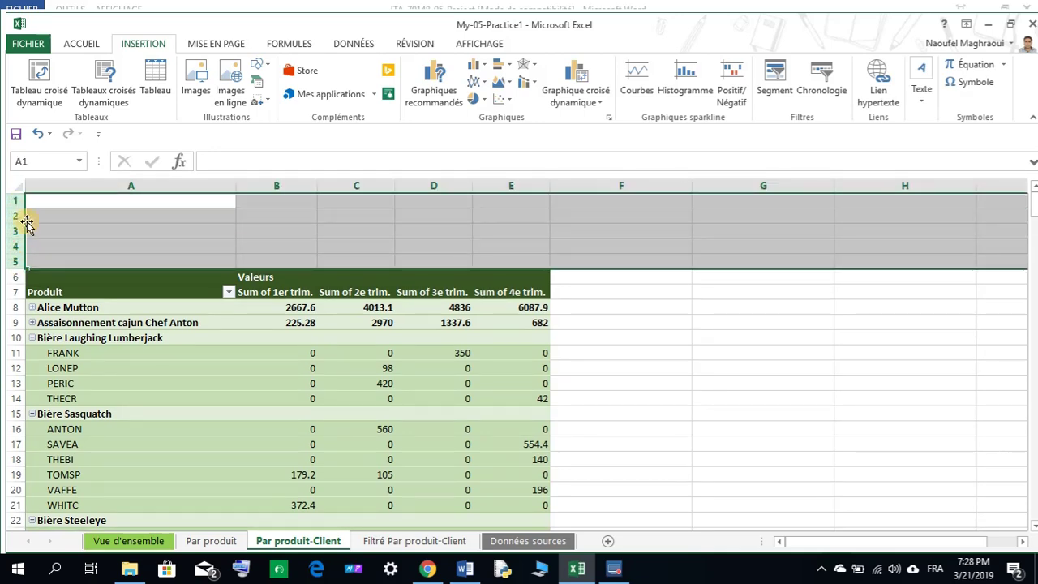
pyautogui.rightClick(43, 218)
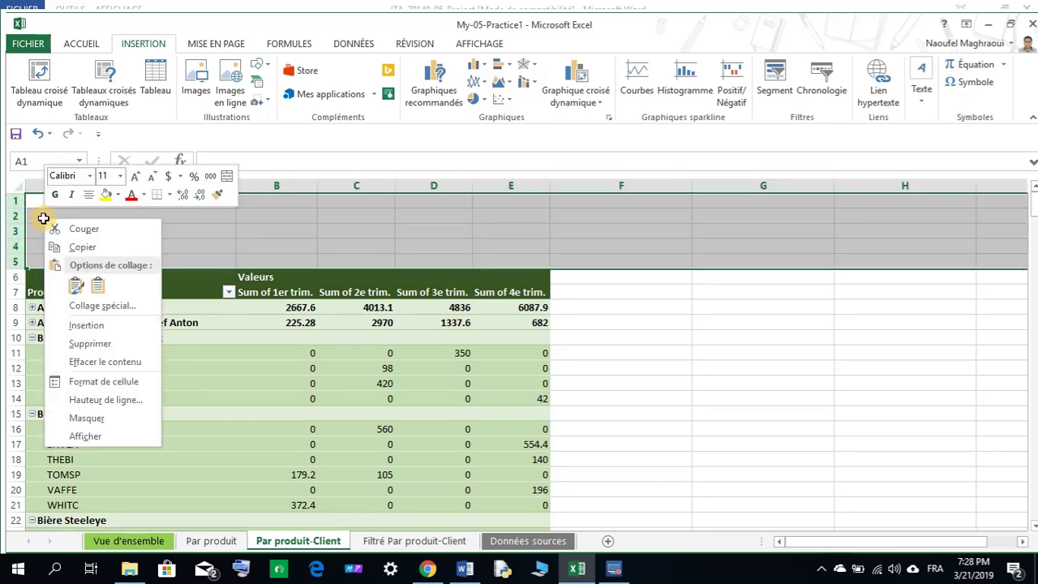
pyautogui.click(95, 418)
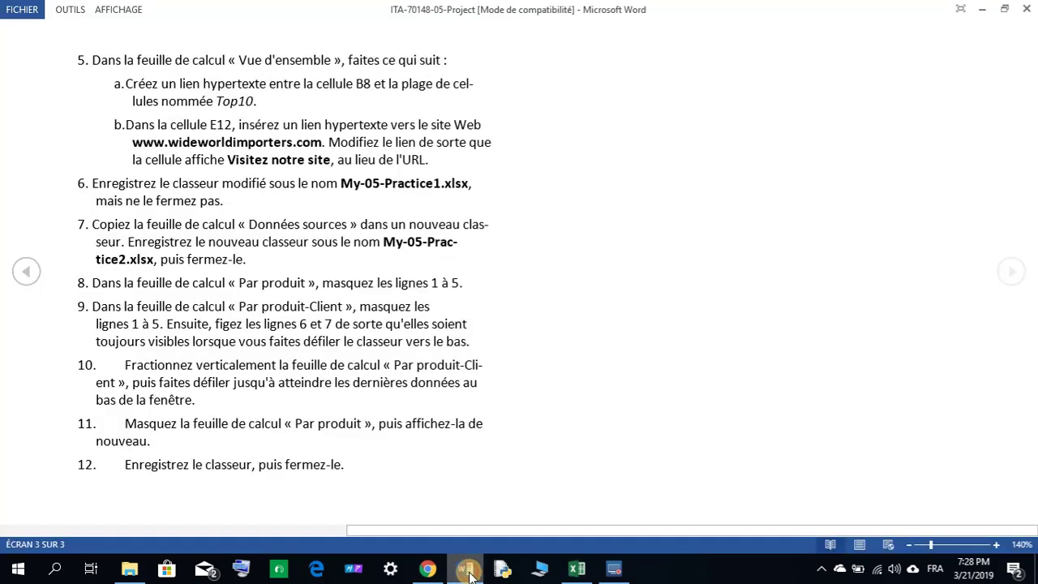
pyautogui.click(465, 568)
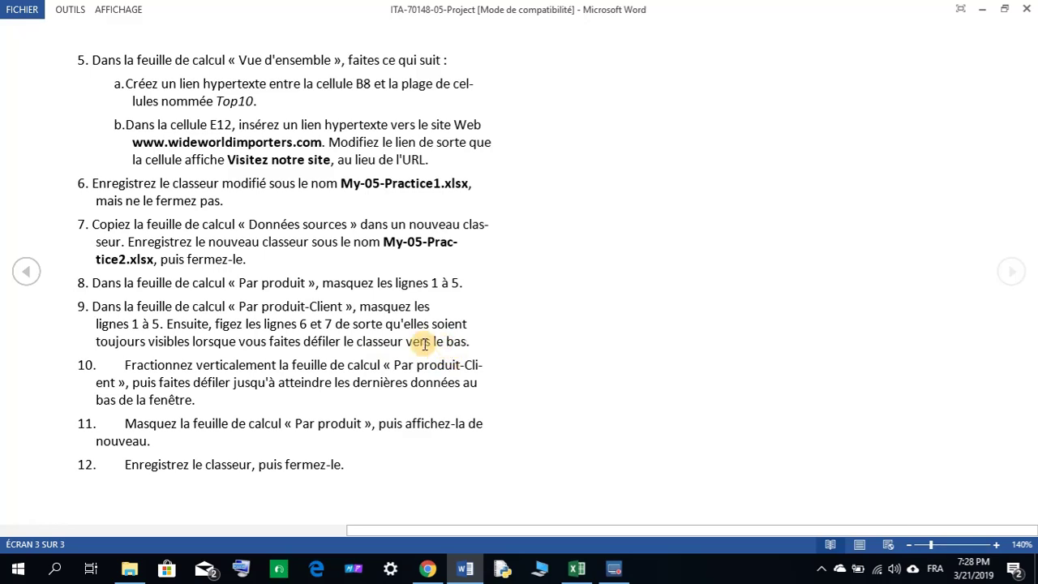
pyautogui.click(577, 570)
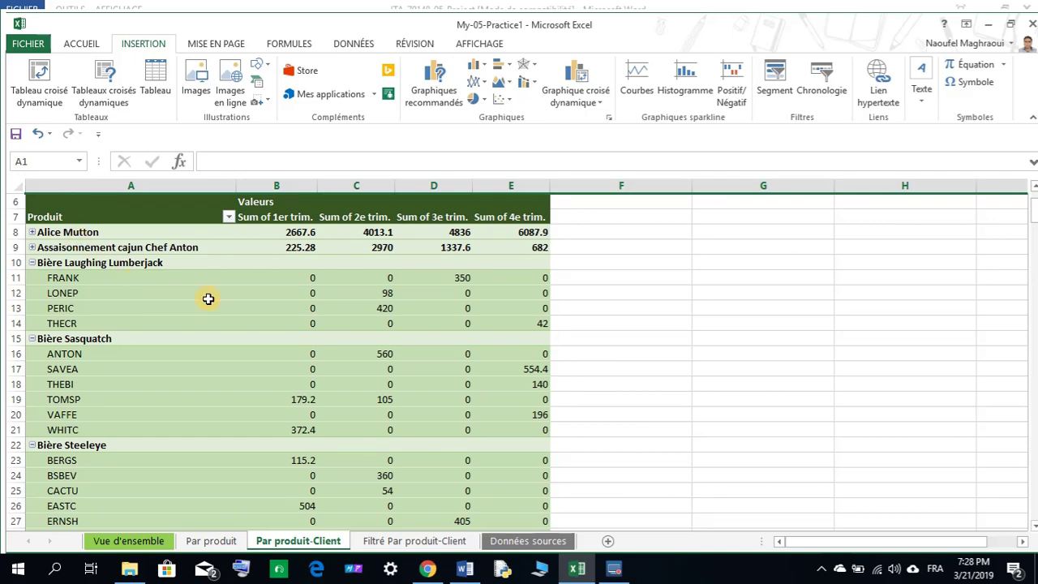
# - Select row 8 and apply Affichage > Figer les volets to freeze the rows above it
pyautogui.scroll(-3, 231, 279)
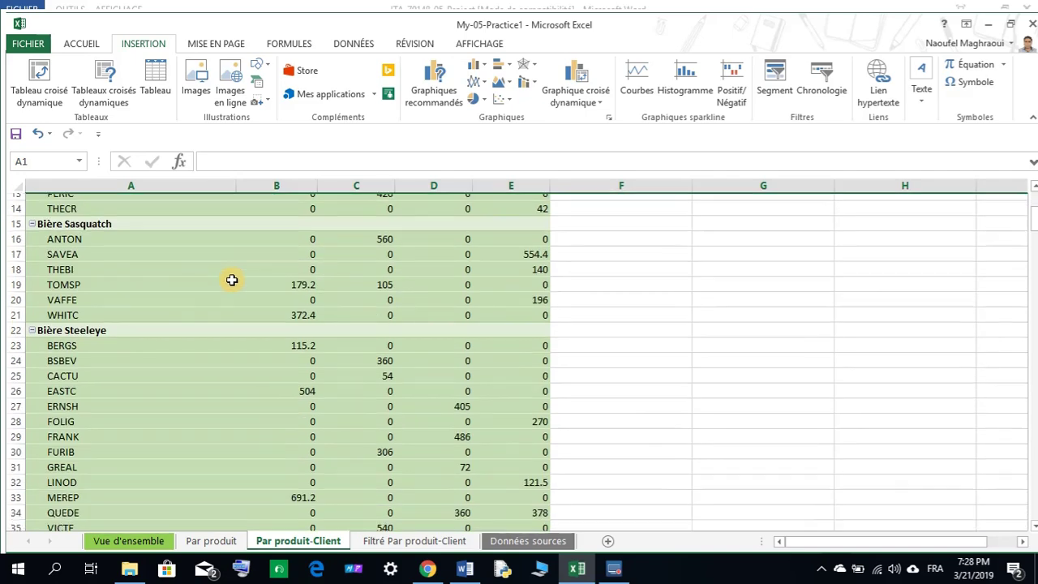
pyautogui.scroll(-7, 231, 279)
pyautogui.scroll(5, 231, 282)
pyautogui.scroll(4, 221, 283)
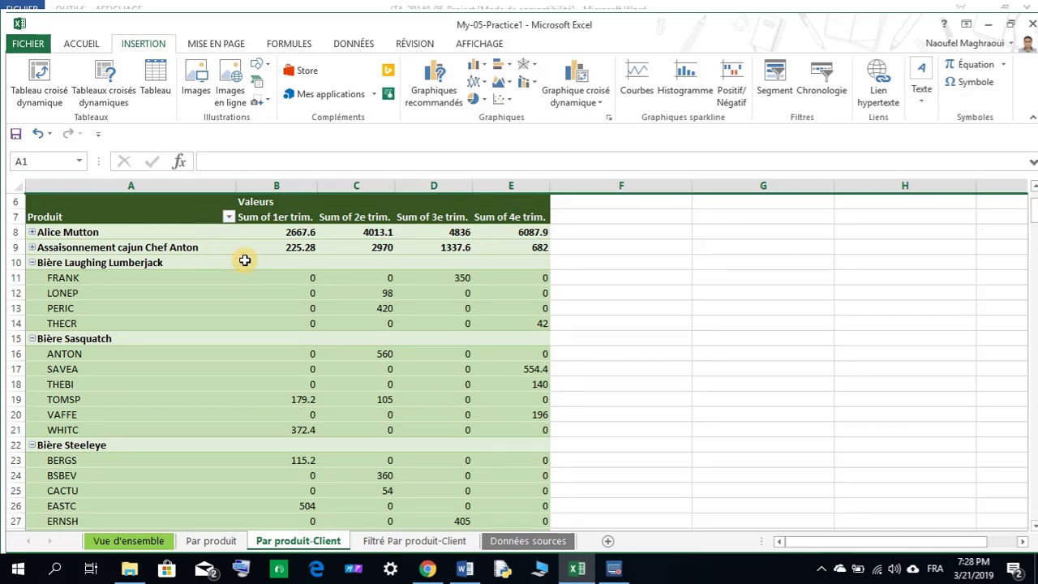
pyautogui.moveTo(245, 257)
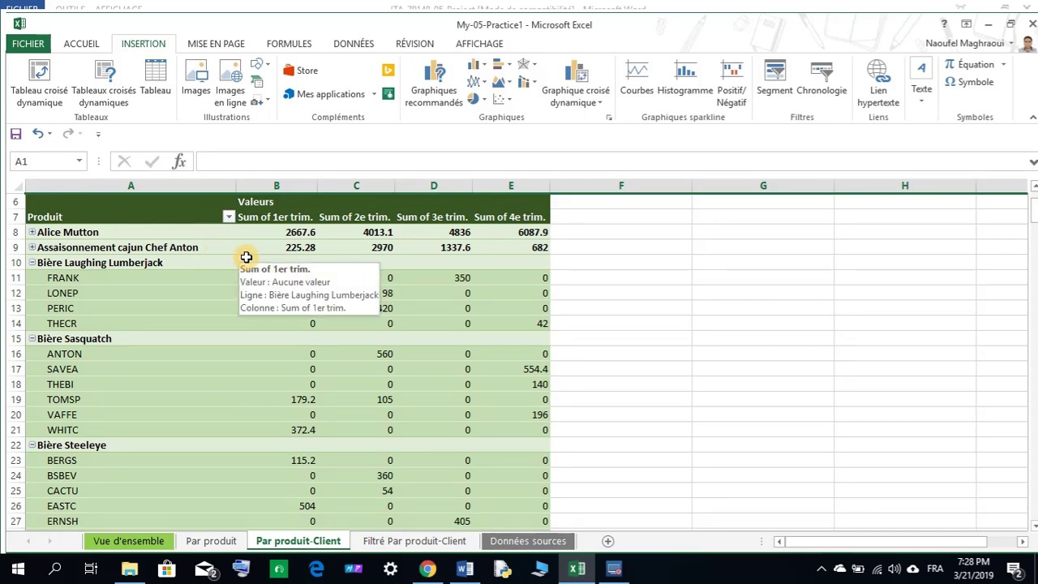
pyautogui.scroll(-5, 243, 257)
pyautogui.scroll(-5, 243, 261)
pyautogui.scroll(10, 242, 260)
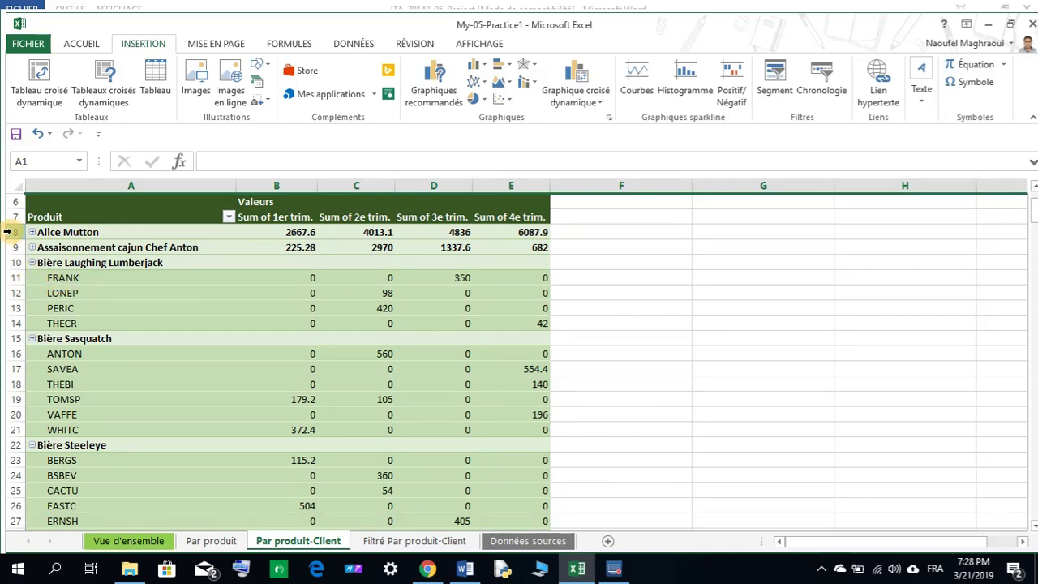
pyautogui.click(7, 232)
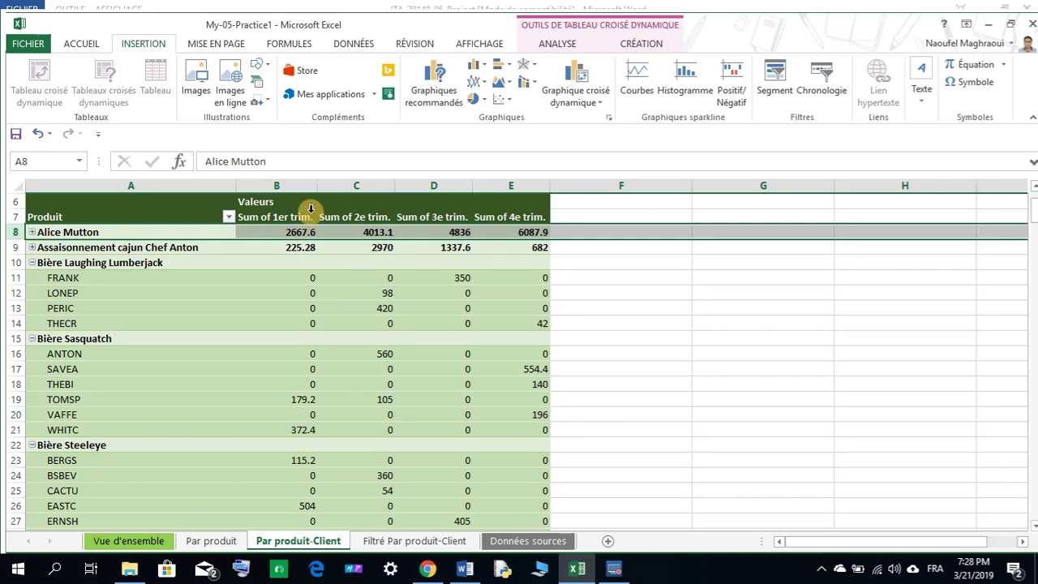
pyautogui.click(481, 47)
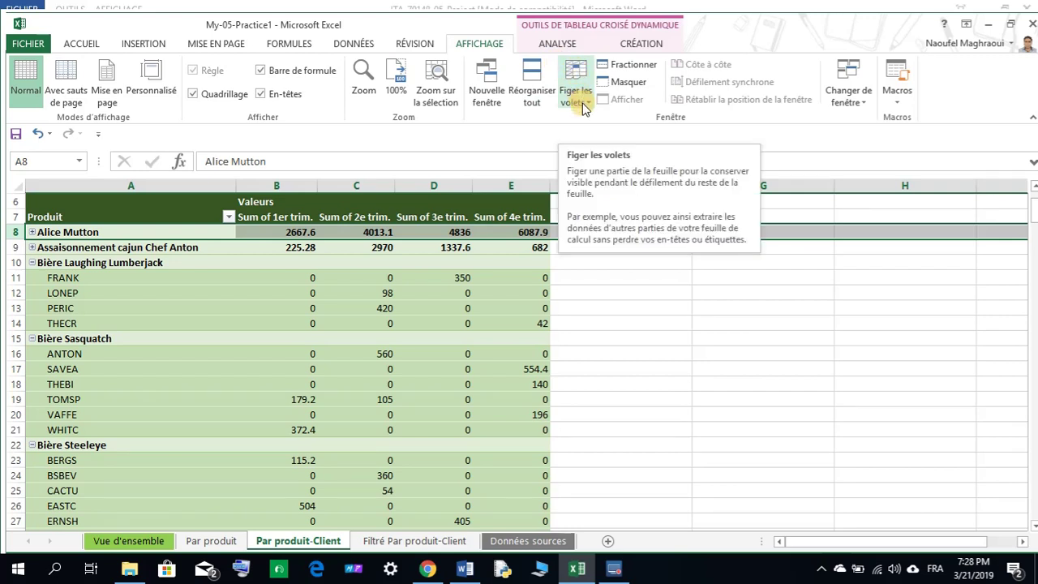
pyautogui.click(582, 103)
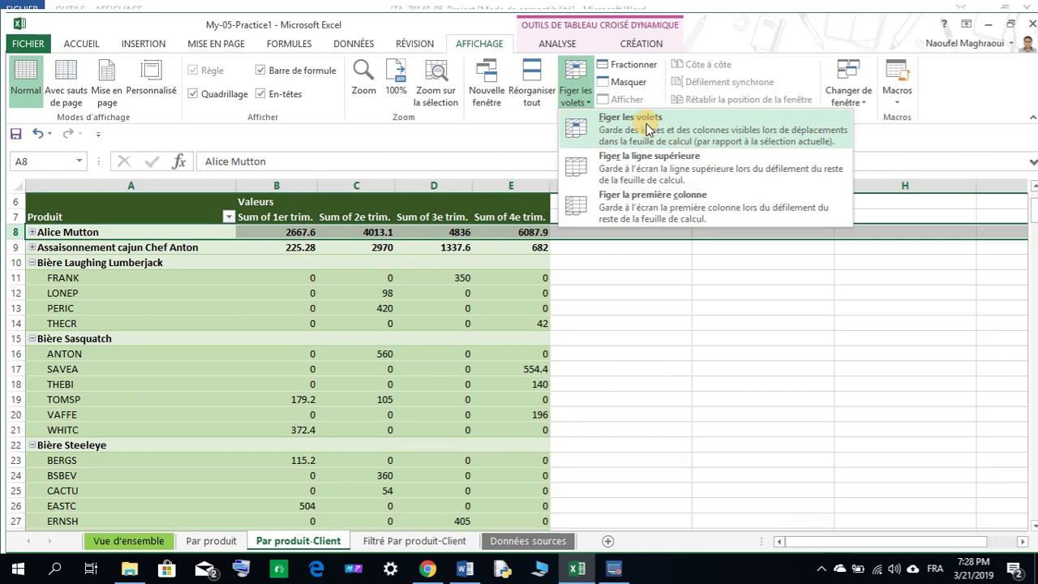
pyautogui.click(648, 130)
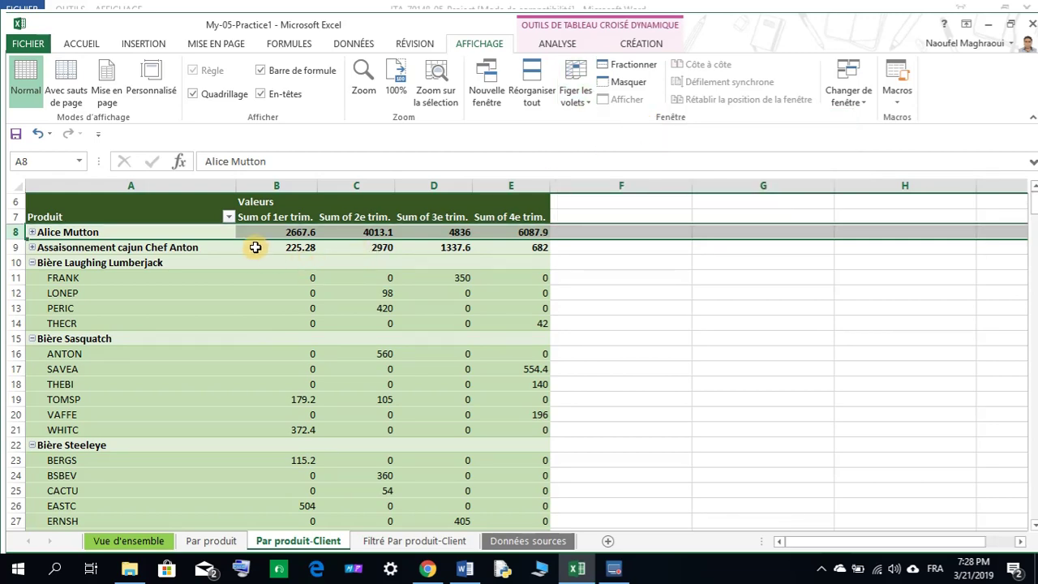
# - Scroll down and back up to confirm header rows 6–7 stay visible
pyautogui.scroll(-2, 255, 247)
pyautogui.scroll(-3, 255, 248)
pyautogui.scroll(-2, 259, 250)
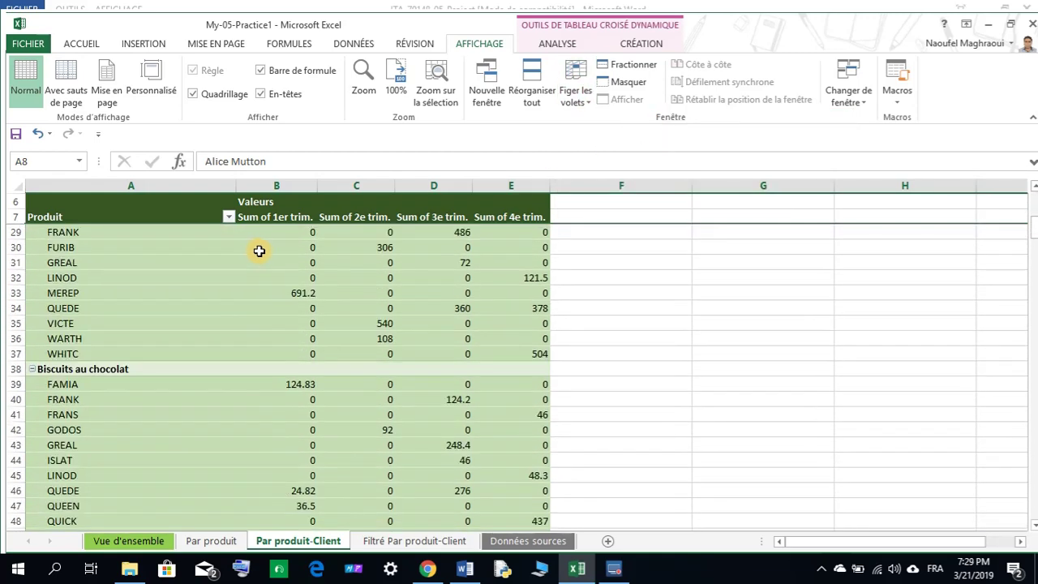
pyautogui.scroll(-3, 259, 251)
pyautogui.scroll(-2, 260, 251)
pyautogui.scroll(-2, 262, 252)
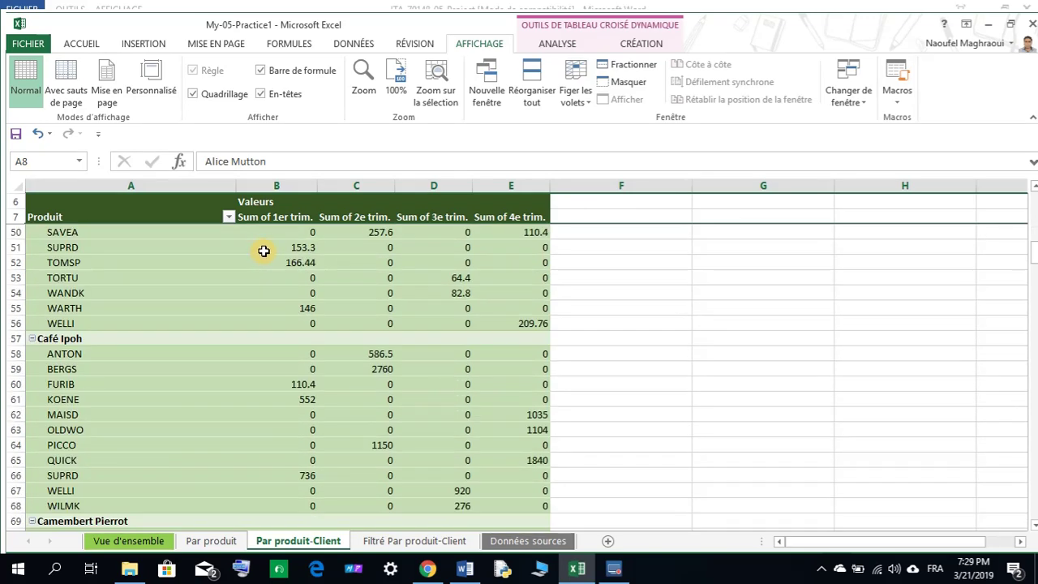
pyautogui.scroll(-2, 266, 251)
pyautogui.scroll(-3, 266, 252)
pyautogui.scroll(-2, 267, 253)
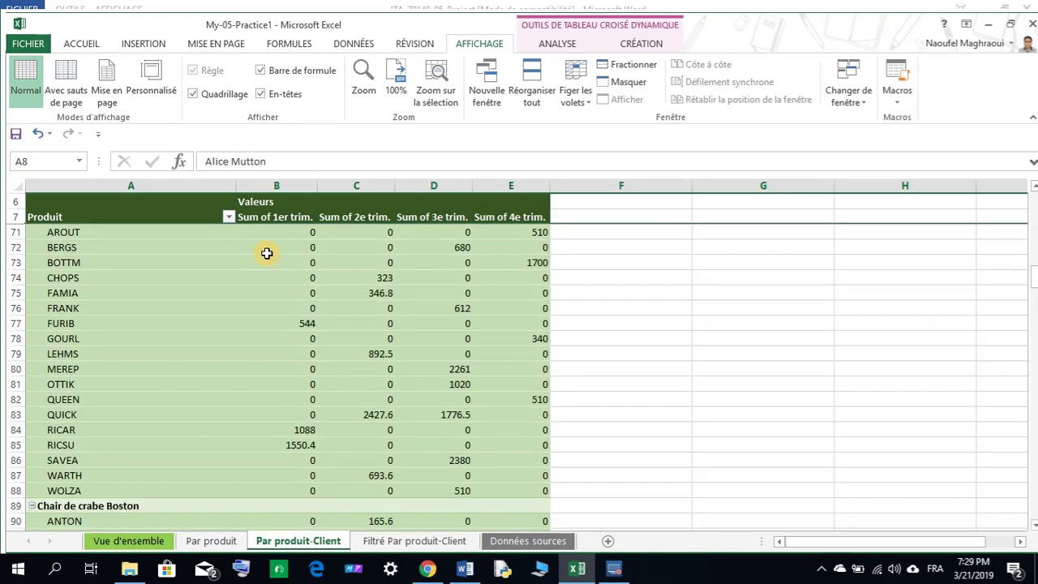
pyautogui.scroll(-3, 266, 254)
pyautogui.scroll(-3, 267, 254)
pyautogui.scroll(-3, 267, 254)
pyautogui.scroll(-2, 268, 254)
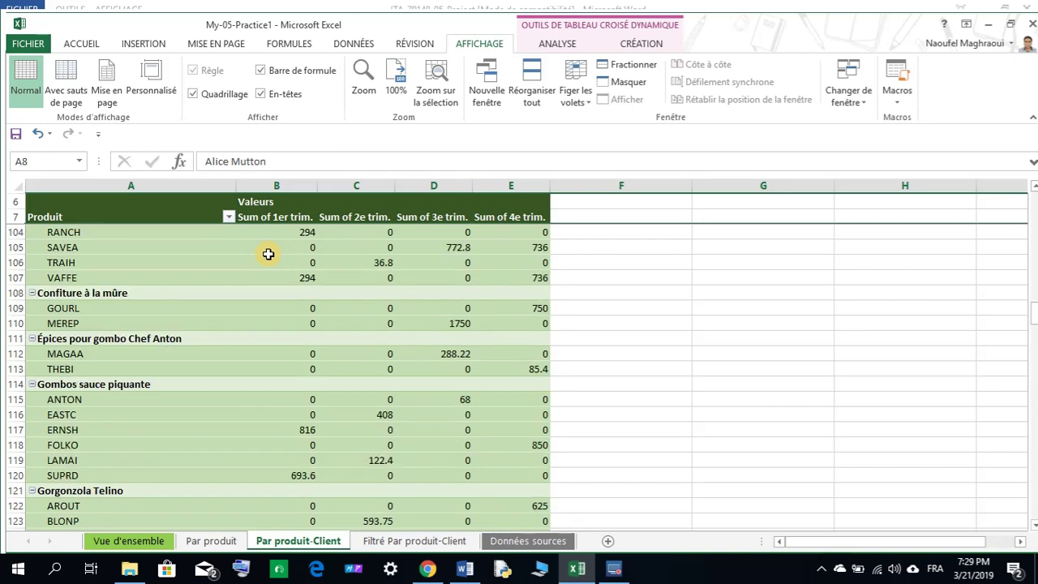
pyautogui.scroll(-5, 268, 255)
pyautogui.scroll(6, 268, 254)
pyautogui.scroll(5, 269, 256)
pyautogui.scroll(7, 269, 255)
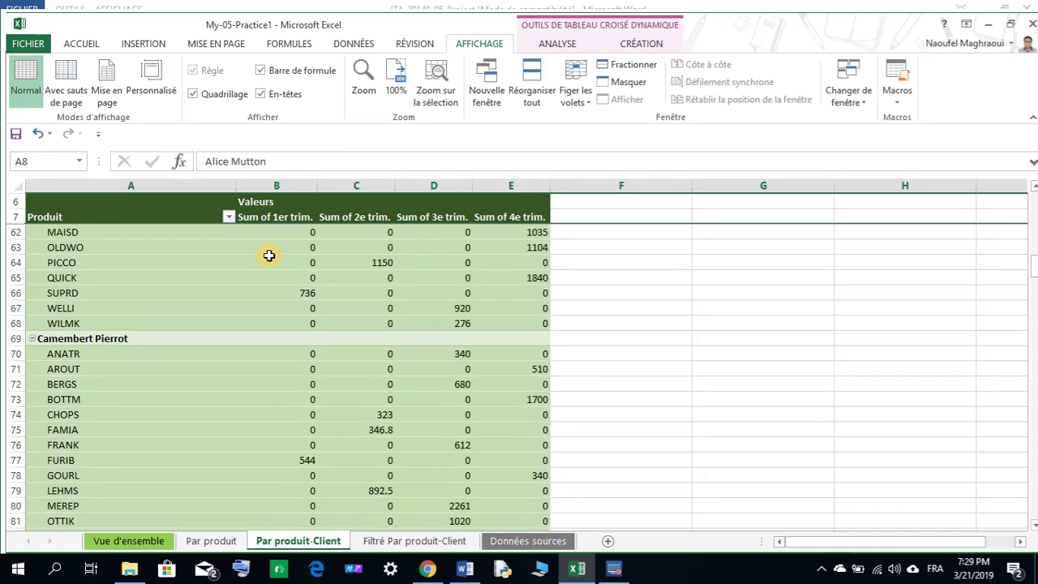
pyautogui.scroll(9, 269, 256)
pyautogui.scroll(8, 270, 255)
pyautogui.scroll(1, 269, 254)
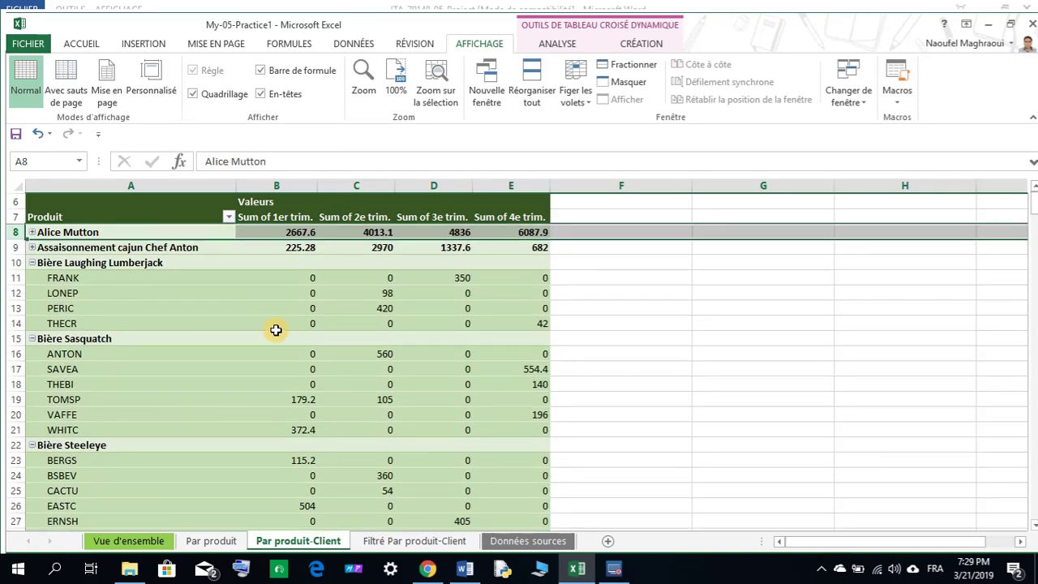
pyautogui.click(461, 573)
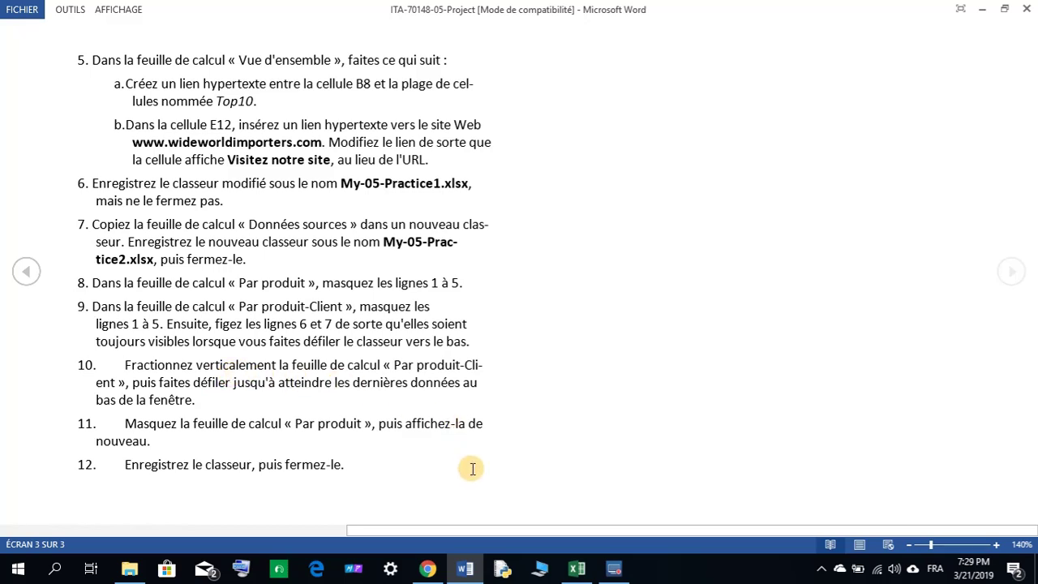
pyautogui.click(575, 571)
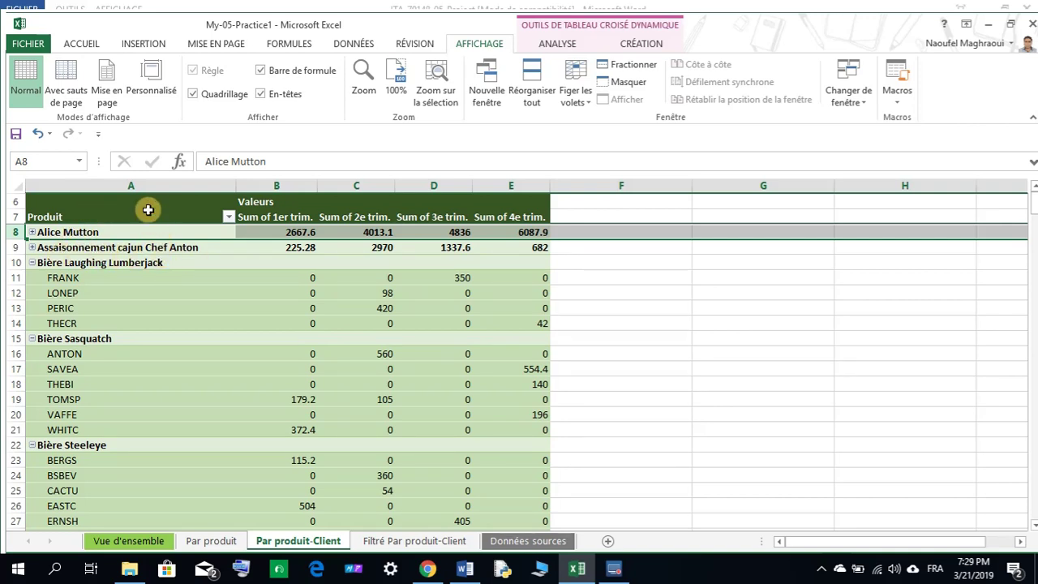
# - Split the Par produit-Client window at cell F12 with Fractionner and scroll the panes
pyautogui.click(126, 262)
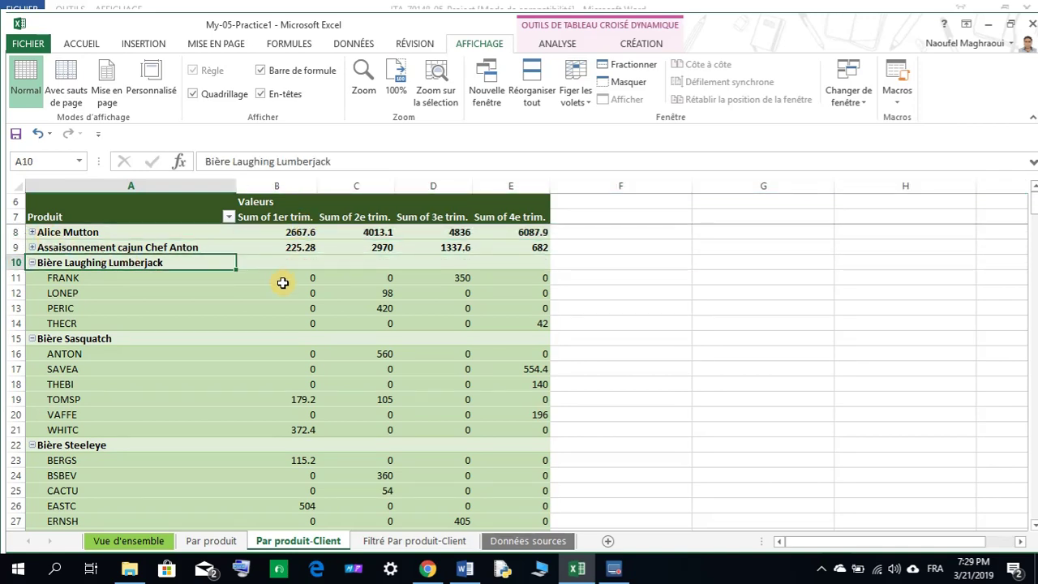
pyautogui.click(574, 295)
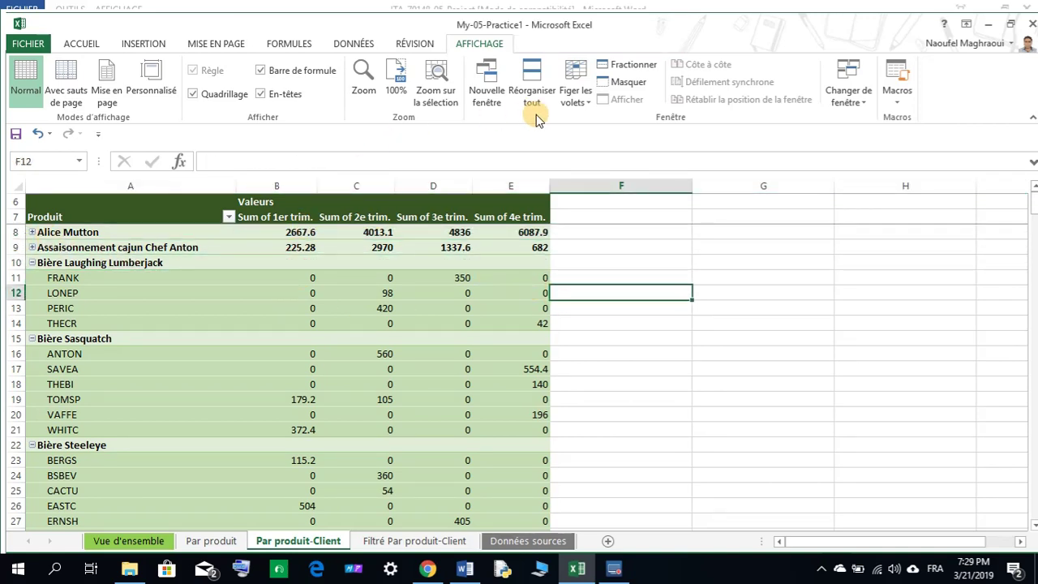
pyautogui.click(626, 69)
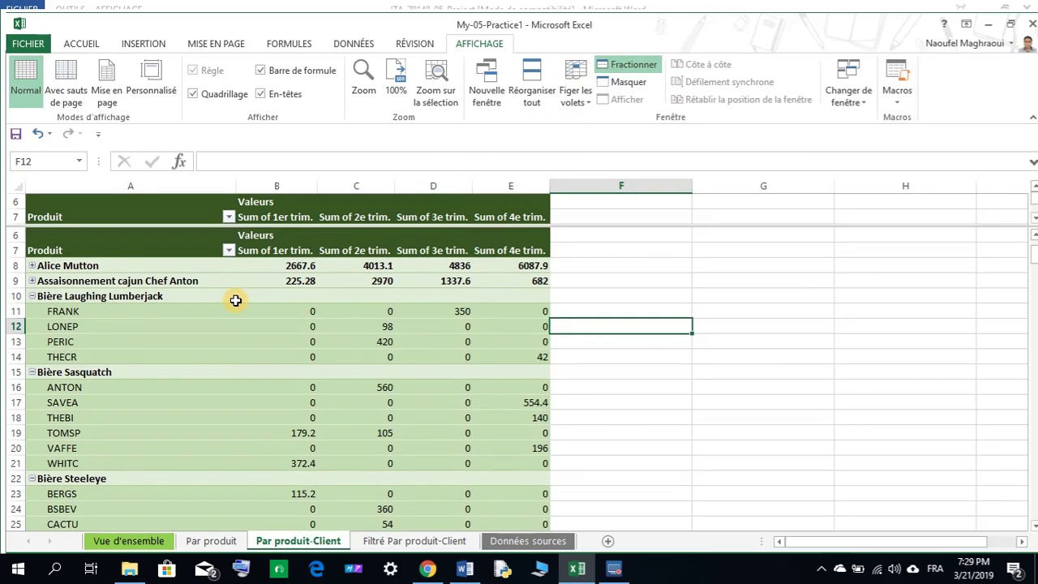
pyautogui.scroll(-1, 235, 298)
pyautogui.scroll(-2, 234, 301)
pyautogui.scroll(3, 235, 300)
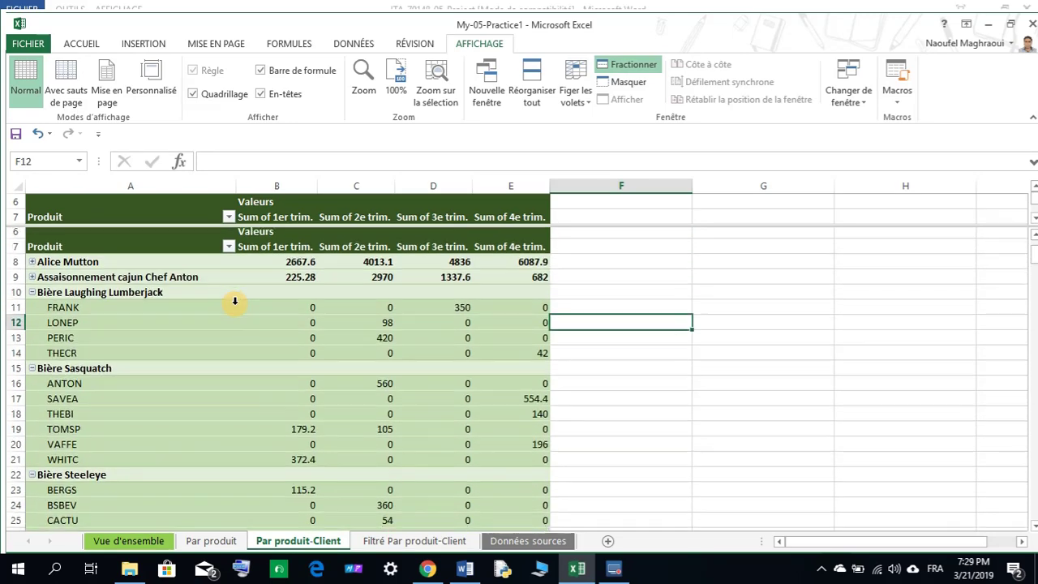
pyautogui.scroll(-2, 234, 302)
pyautogui.scroll(-3, 234, 303)
pyautogui.scroll(-1, 234, 303)
pyautogui.scroll(7, 234, 301)
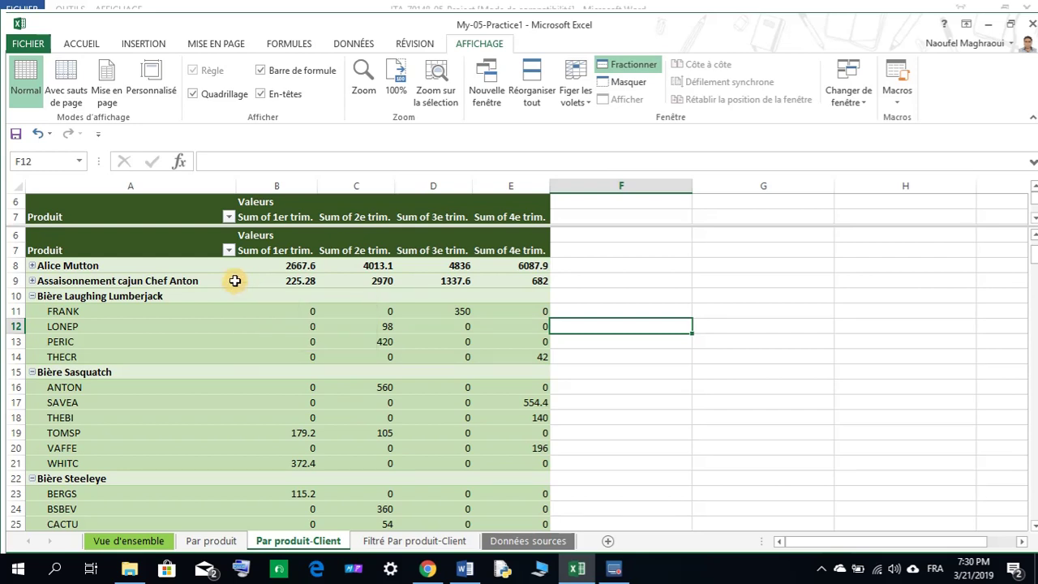
# - Scroll the lower pane down to the Total général on row 287
pyautogui.click(305, 201)
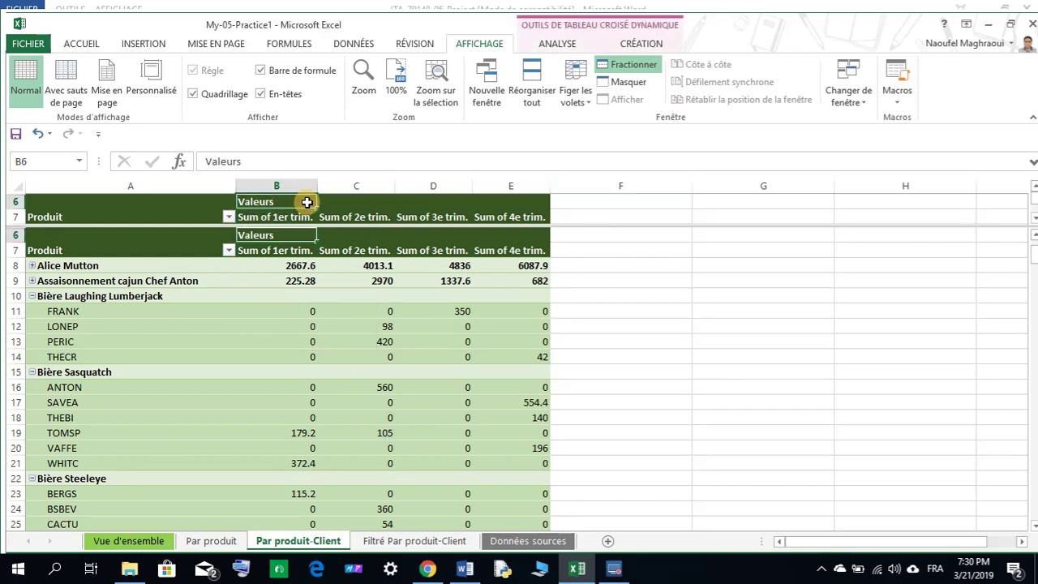
pyautogui.scroll(-1, 308, 202)
pyautogui.scroll(-2, 308, 204)
pyautogui.scroll(-3, 309, 205)
pyautogui.scroll(-2, 309, 208)
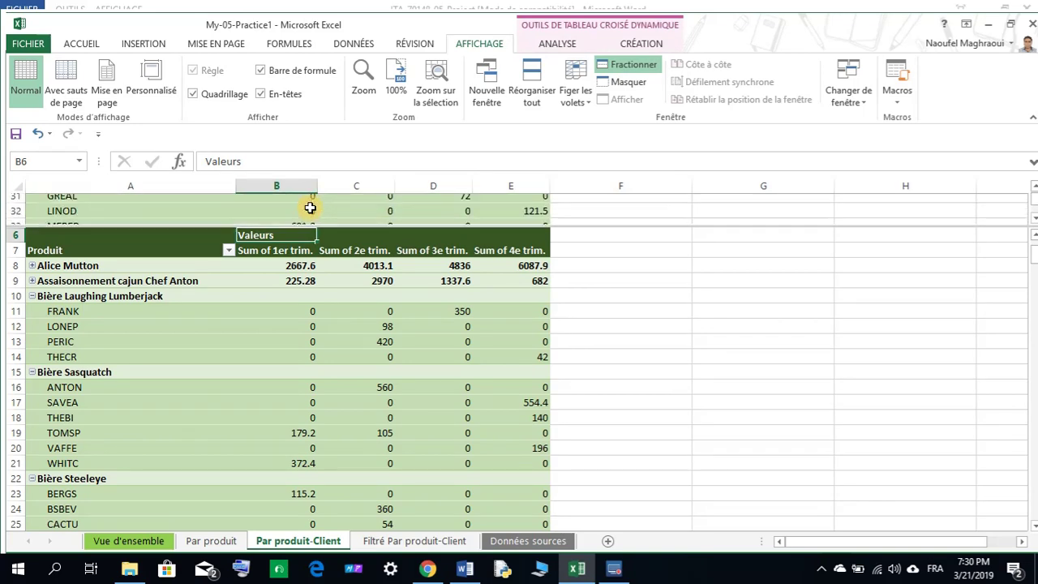
pyautogui.scroll(-5, 310, 208)
pyautogui.scroll(-4, 309, 209)
pyautogui.scroll(-3, 308, 210)
pyautogui.scroll(7, 307, 211)
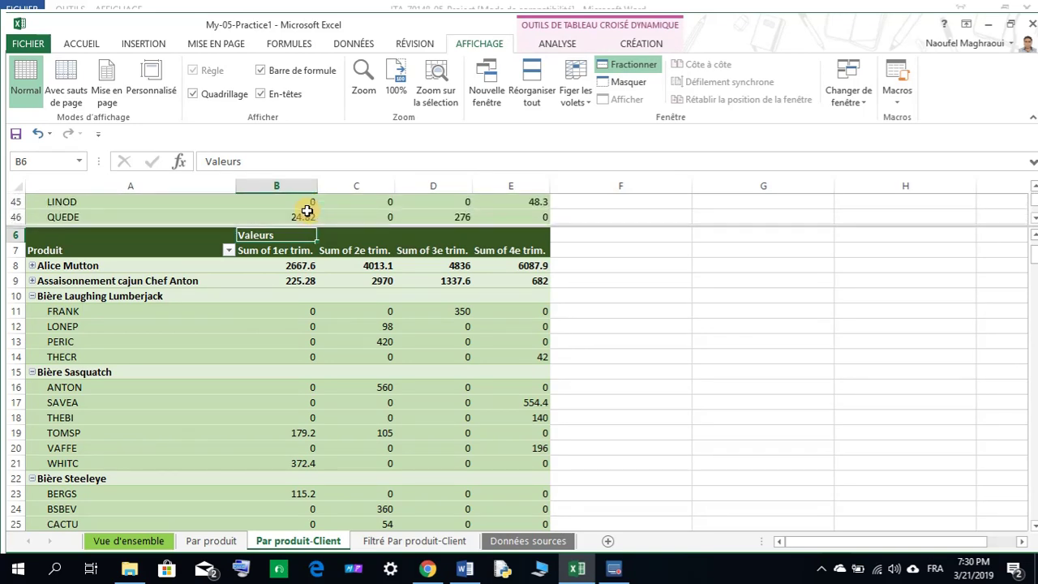
pyautogui.scroll(11, 307, 209)
pyautogui.scroll(2, 303, 208)
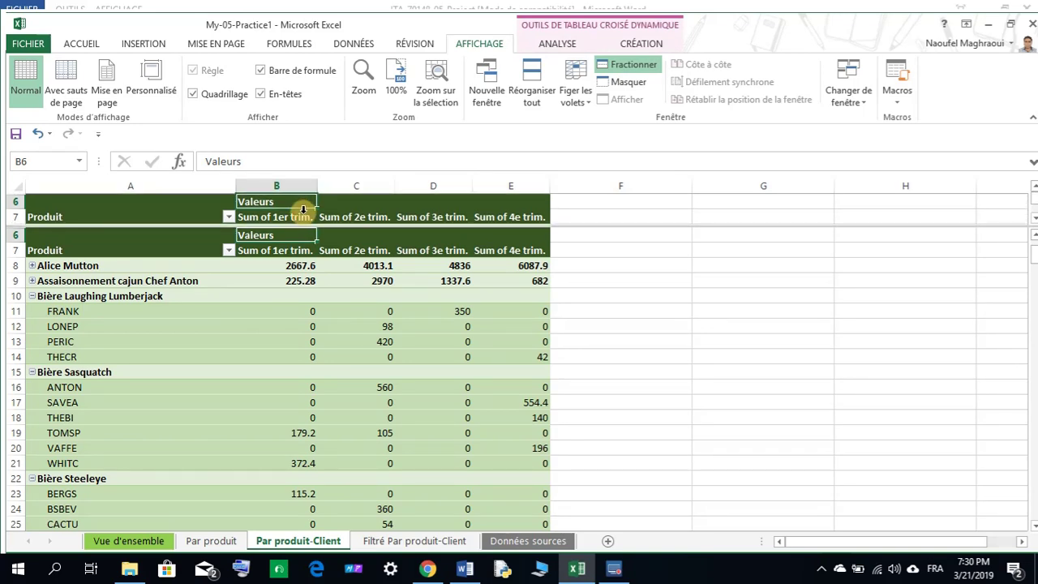
pyautogui.scroll(-4, 266, 297)
pyautogui.scroll(-4, 267, 297)
pyautogui.click(267, 280)
pyautogui.scroll(-1, 263, 299)
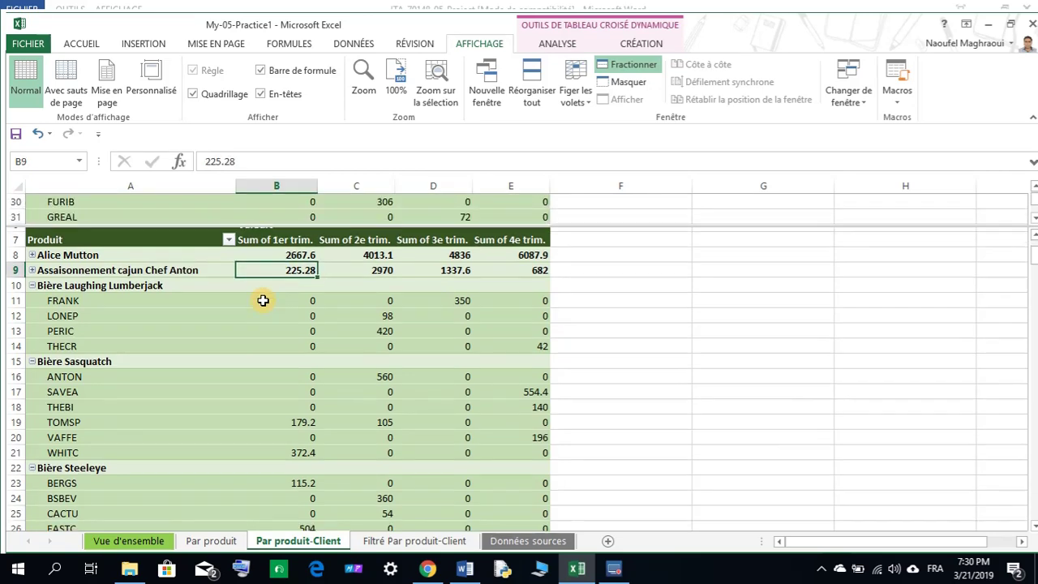
pyautogui.scroll(-10, 263, 301)
pyautogui.scroll(-2, 262, 303)
pyautogui.scroll(-8, 262, 304)
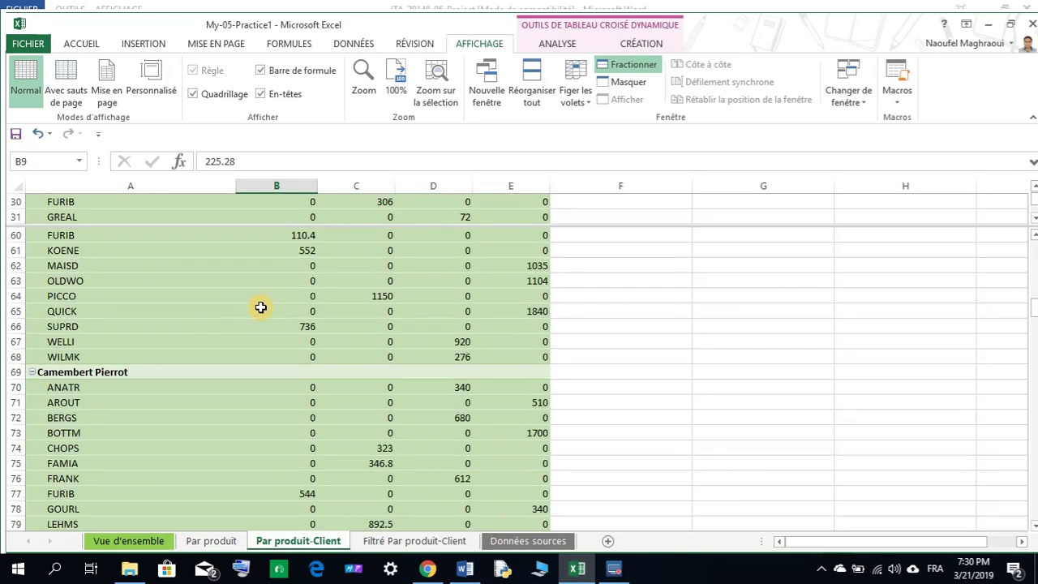
pyautogui.scroll(-8, 261, 305)
pyautogui.scroll(-9, 260, 308)
pyautogui.scroll(-7, 260, 308)
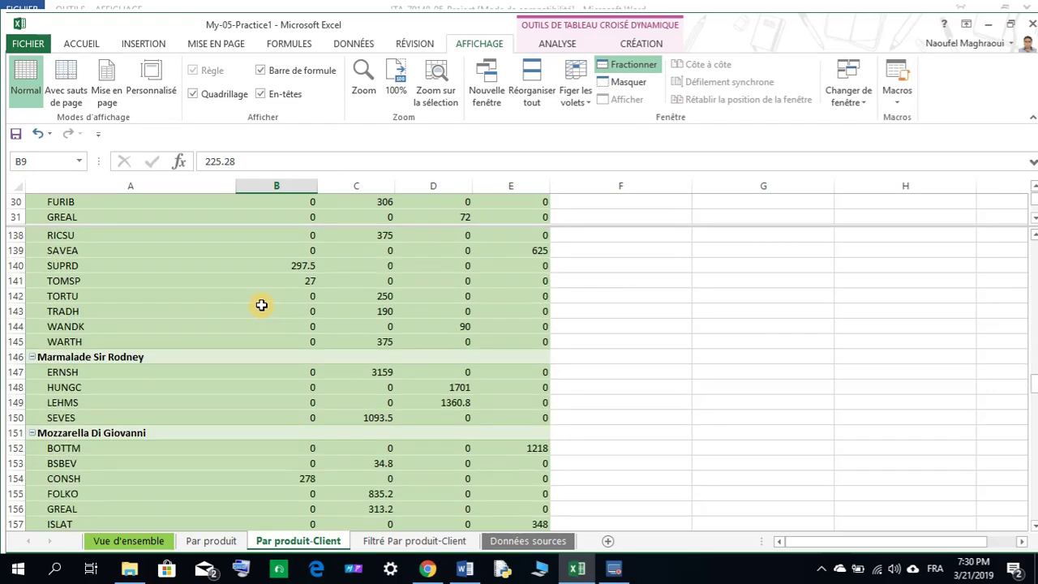
pyautogui.scroll(-4, 261, 304)
pyautogui.scroll(-9, 261, 304)
pyautogui.scroll(-5, 261, 304)
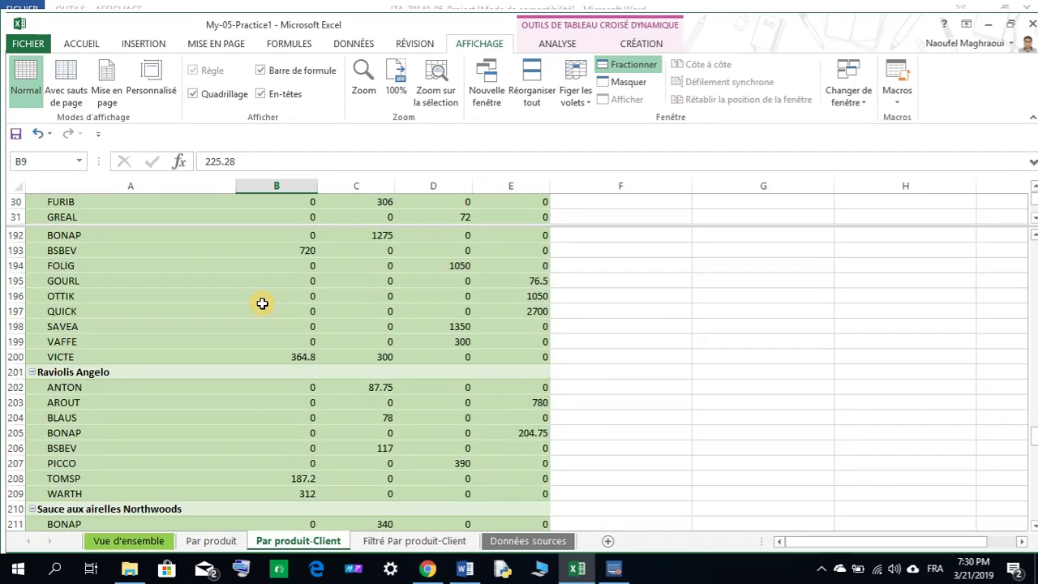
pyautogui.scroll(-10, 262, 303)
pyautogui.scroll(-10, 262, 305)
pyautogui.scroll(-10, 262, 306)
pyautogui.scroll(-6, 262, 311)
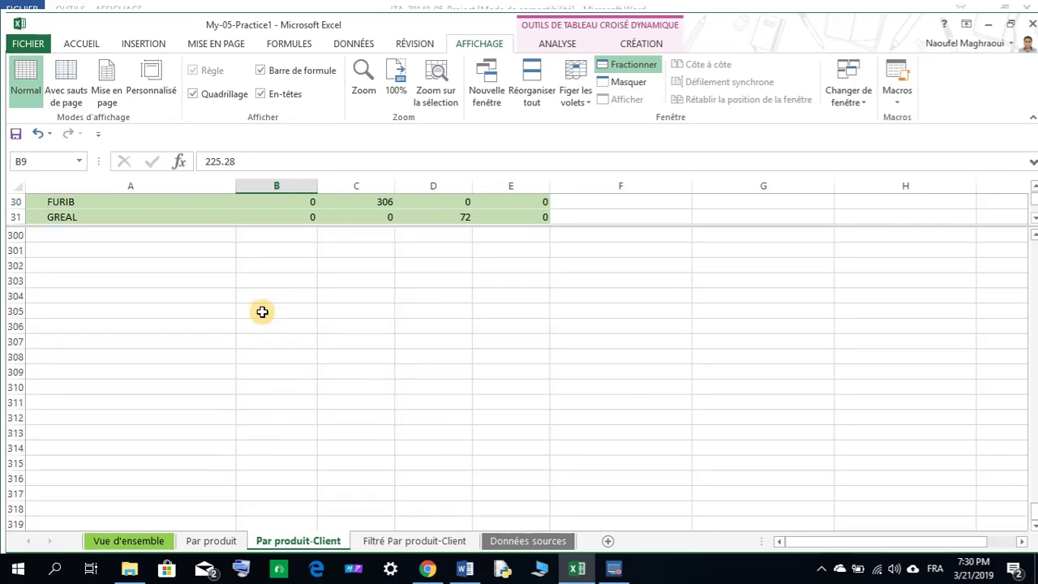
pyautogui.scroll(5, 261, 311)
pyautogui.scroll(2, 259, 283)
# - Scroll the upper pane back up to show header rows 6–7
pyautogui.click(271, 205)
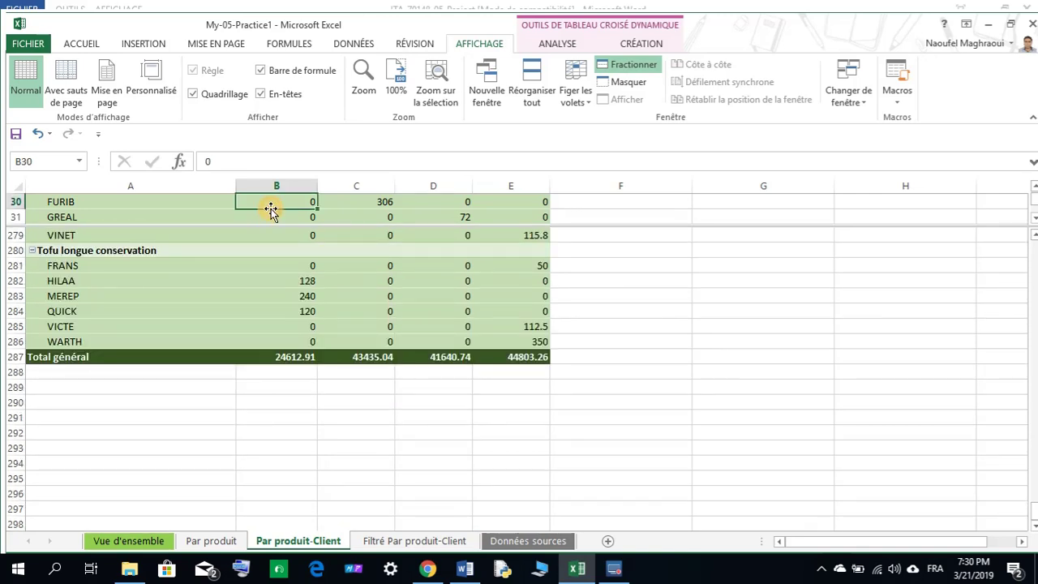
pyautogui.scroll(2, 292, 221)
pyautogui.scroll(5, 295, 215)
pyautogui.scroll(1, 291, 223)
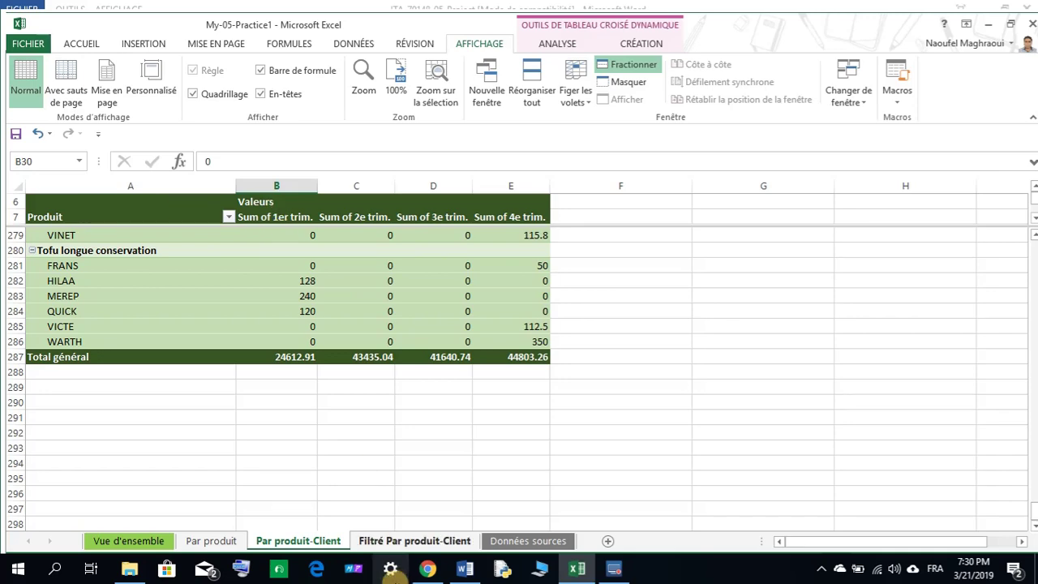
# - Read the remaining Word instructions, then return to Excel with the Par produit sheet showing
pyautogui.click(462, 572)
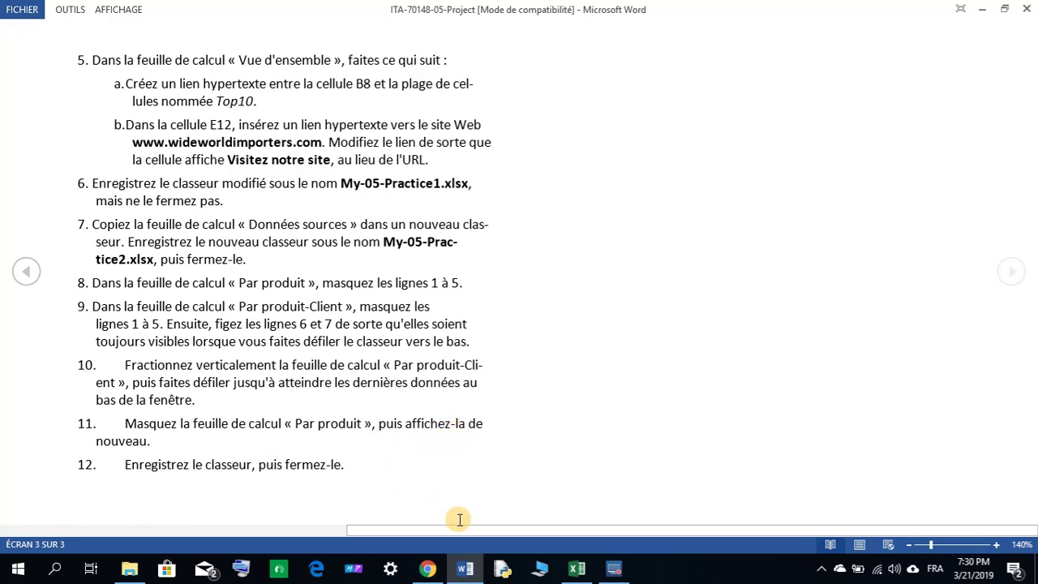
pyautogui.click(572, 569)
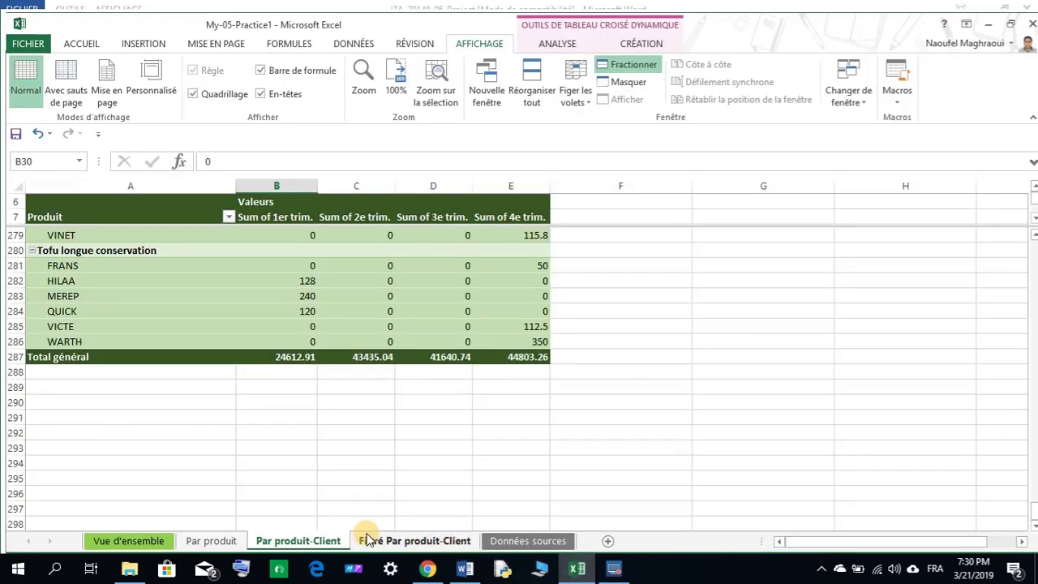
pyautogui.click(468, 569)
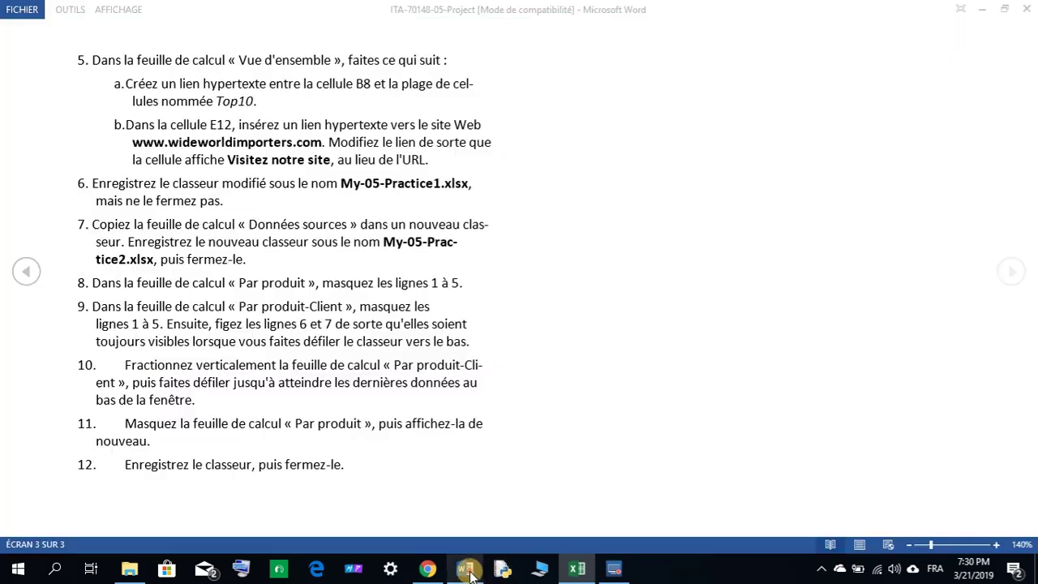
pyautogui.click(469, 570)
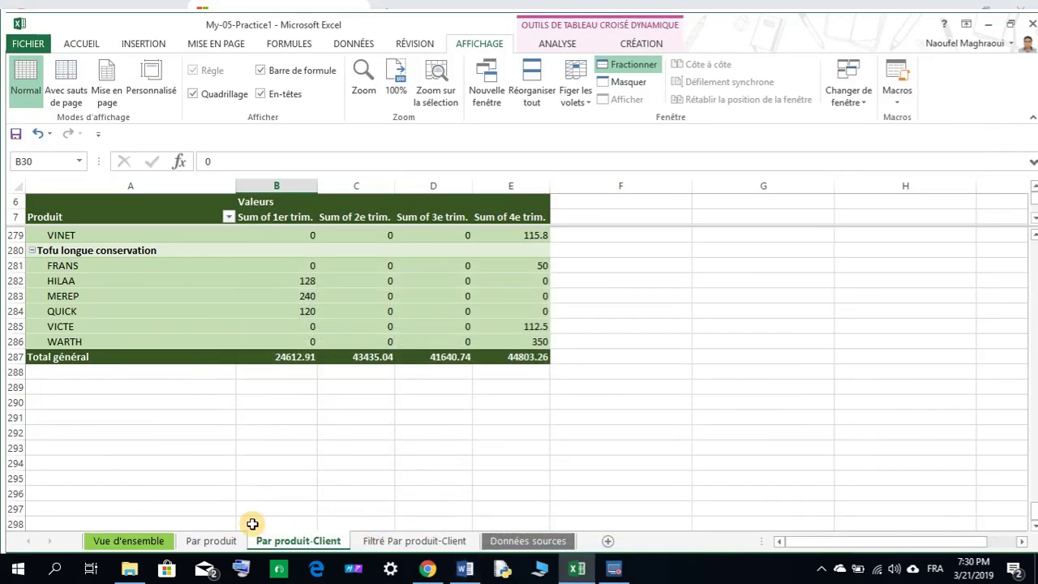
pyautogui.click(214, 541)
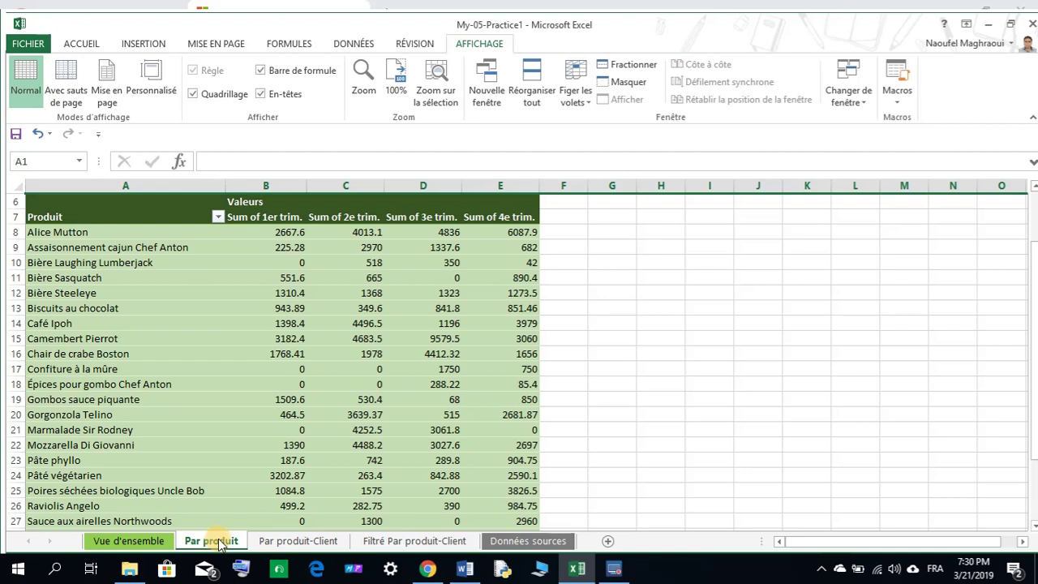
# - Hide the Par produit sheet with Masquer, then restore it with Afficher
pyautogui.rightClick(219, 543)
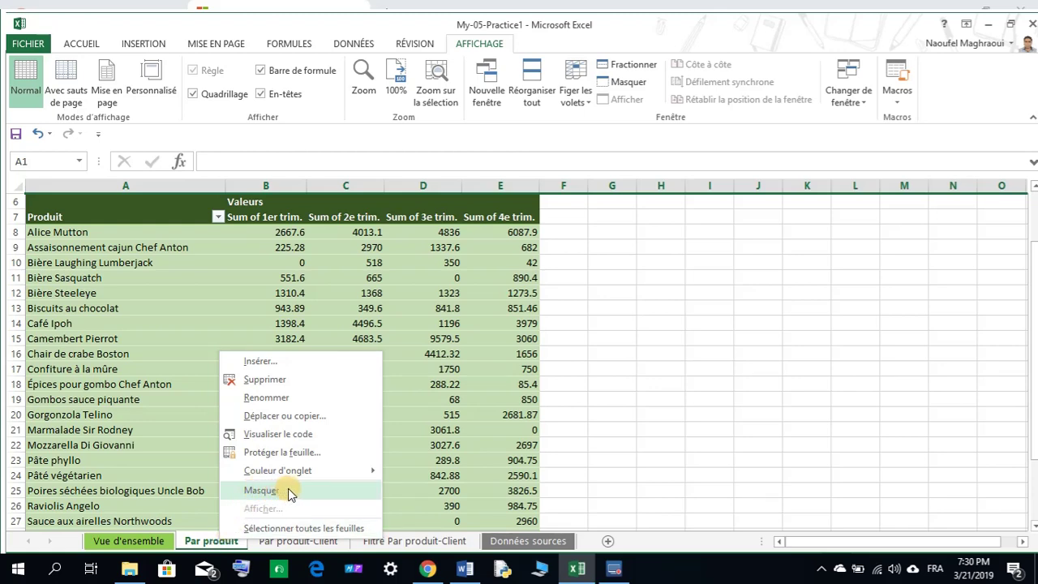
pyautogui.click(288, 488)
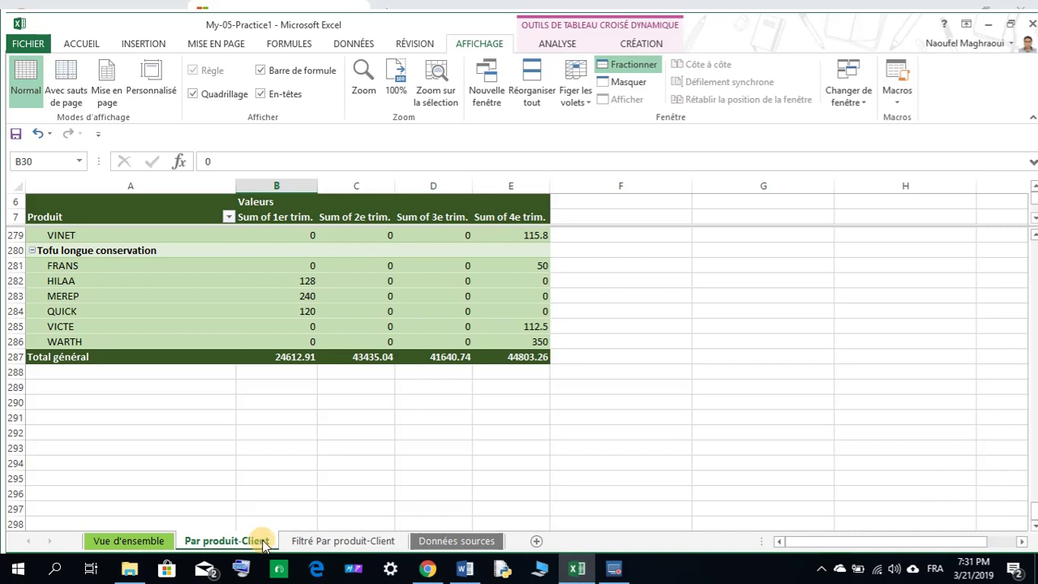
pyautogui.rightClick(264, 545)
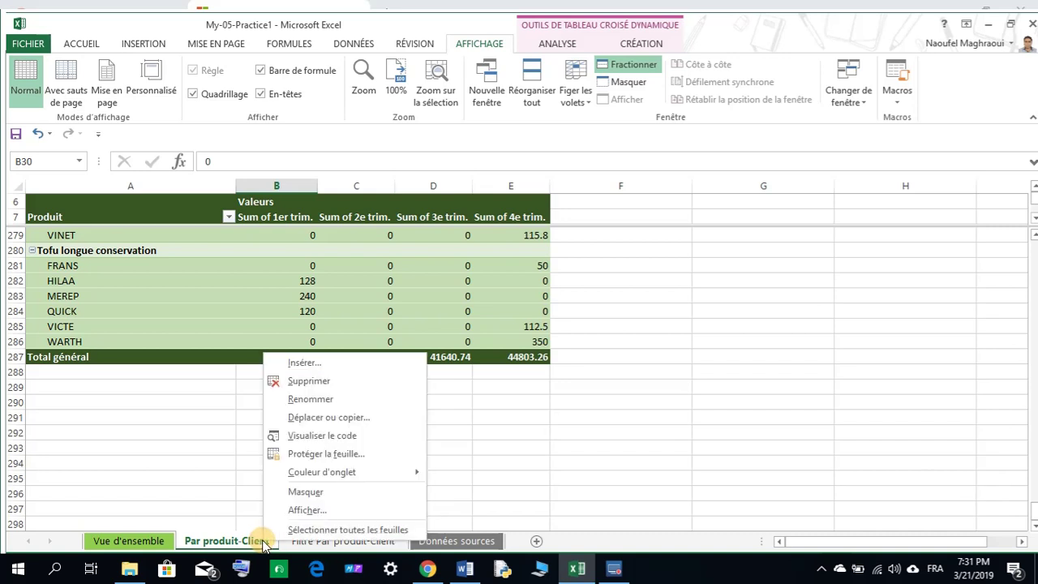
pyautogui.click(306, 510)
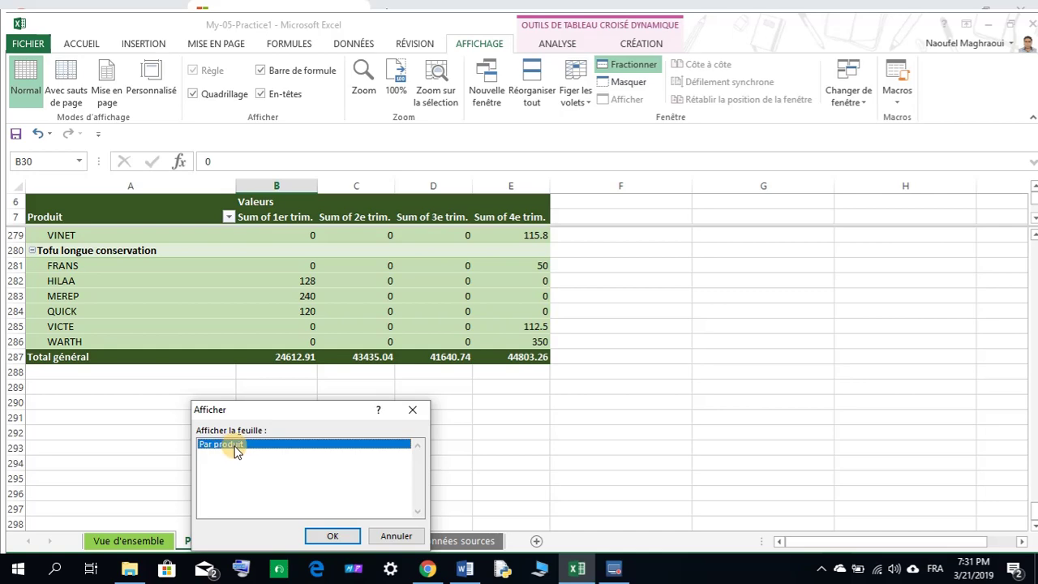
pyautogui.click(333, 536)
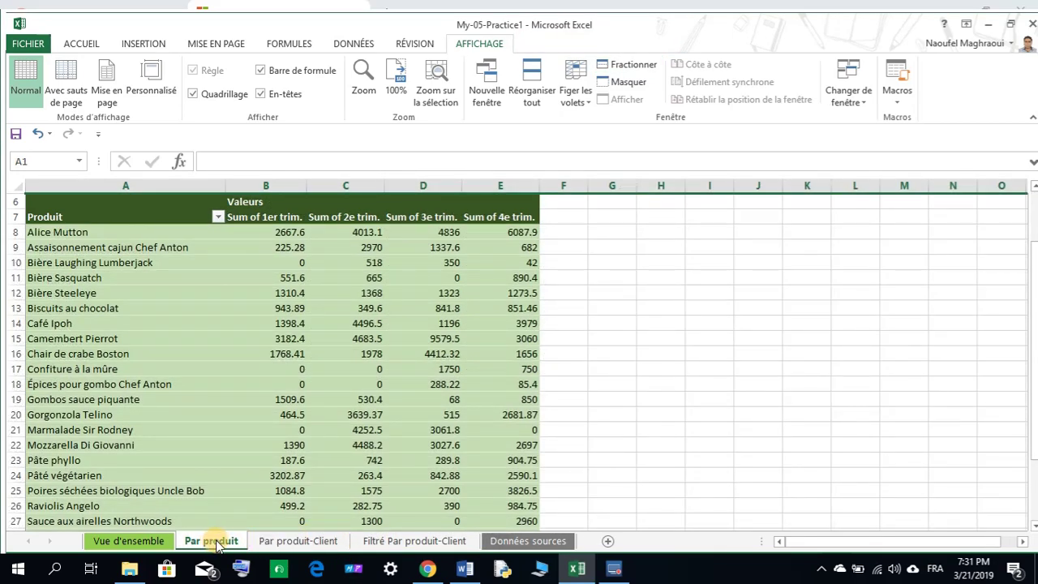
# - After checking the Word instructions, save My-05-Practice1 and close the Excel window
pyautogui.click(465, 568)
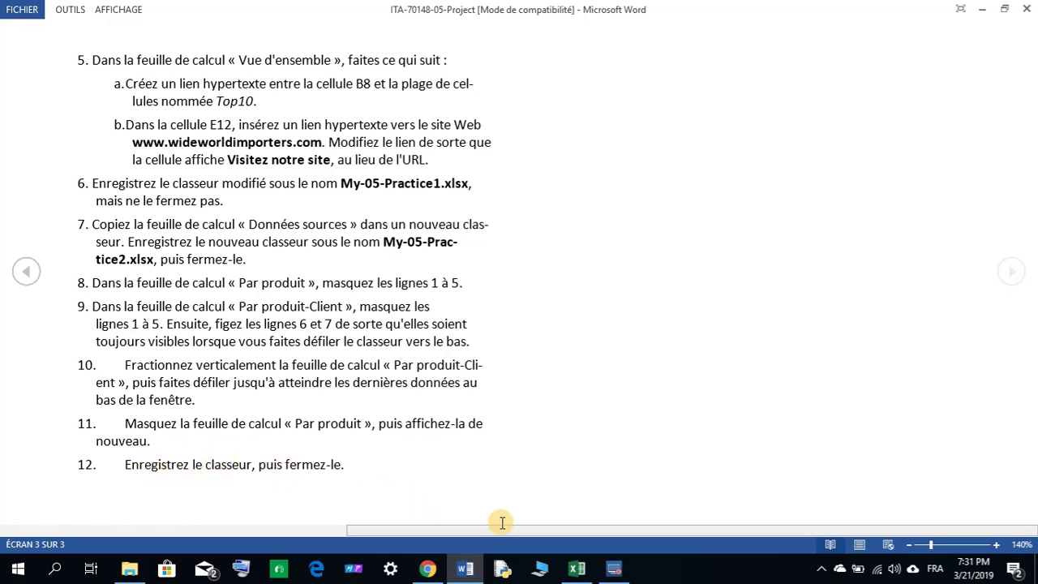
pyautogui.click(571, 571)
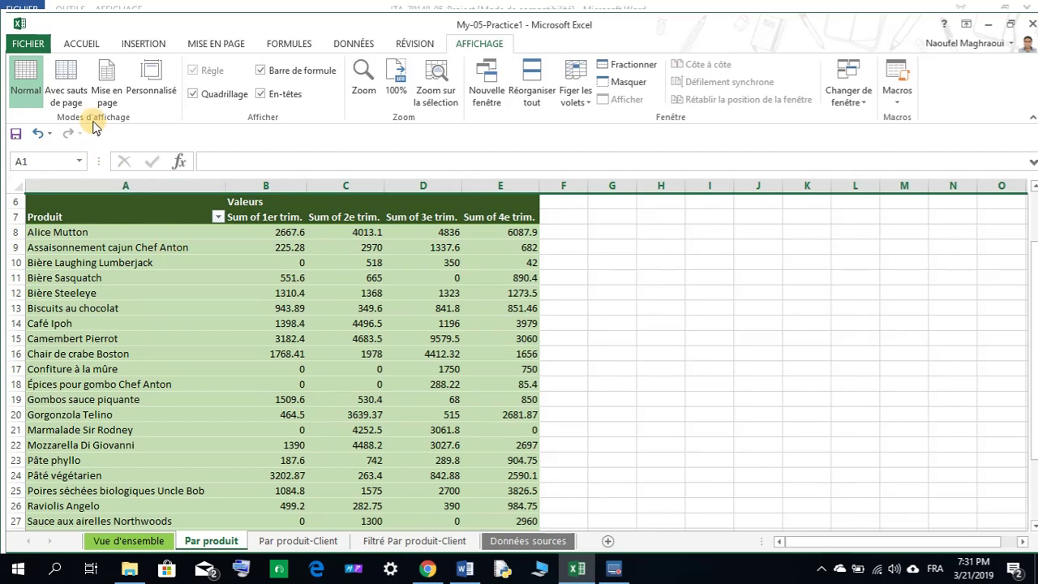
pyautogui.click(16, 134)
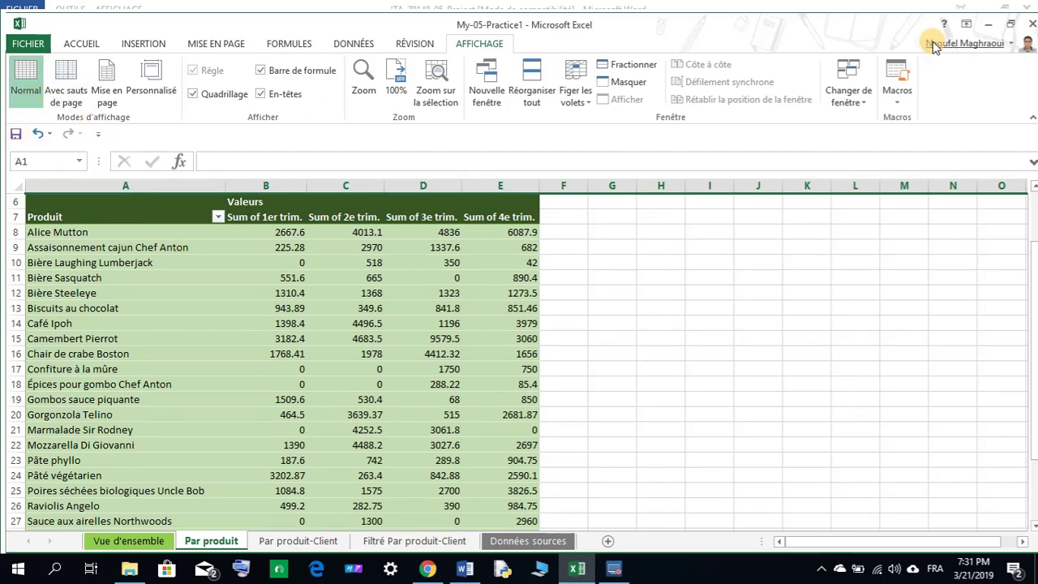
pyautogui.click(1032, 28)
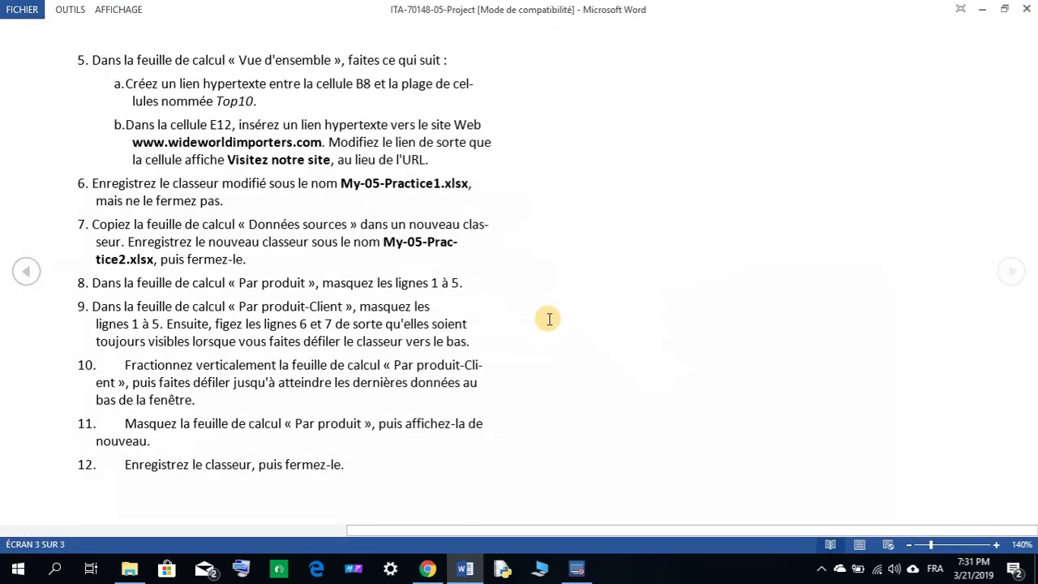